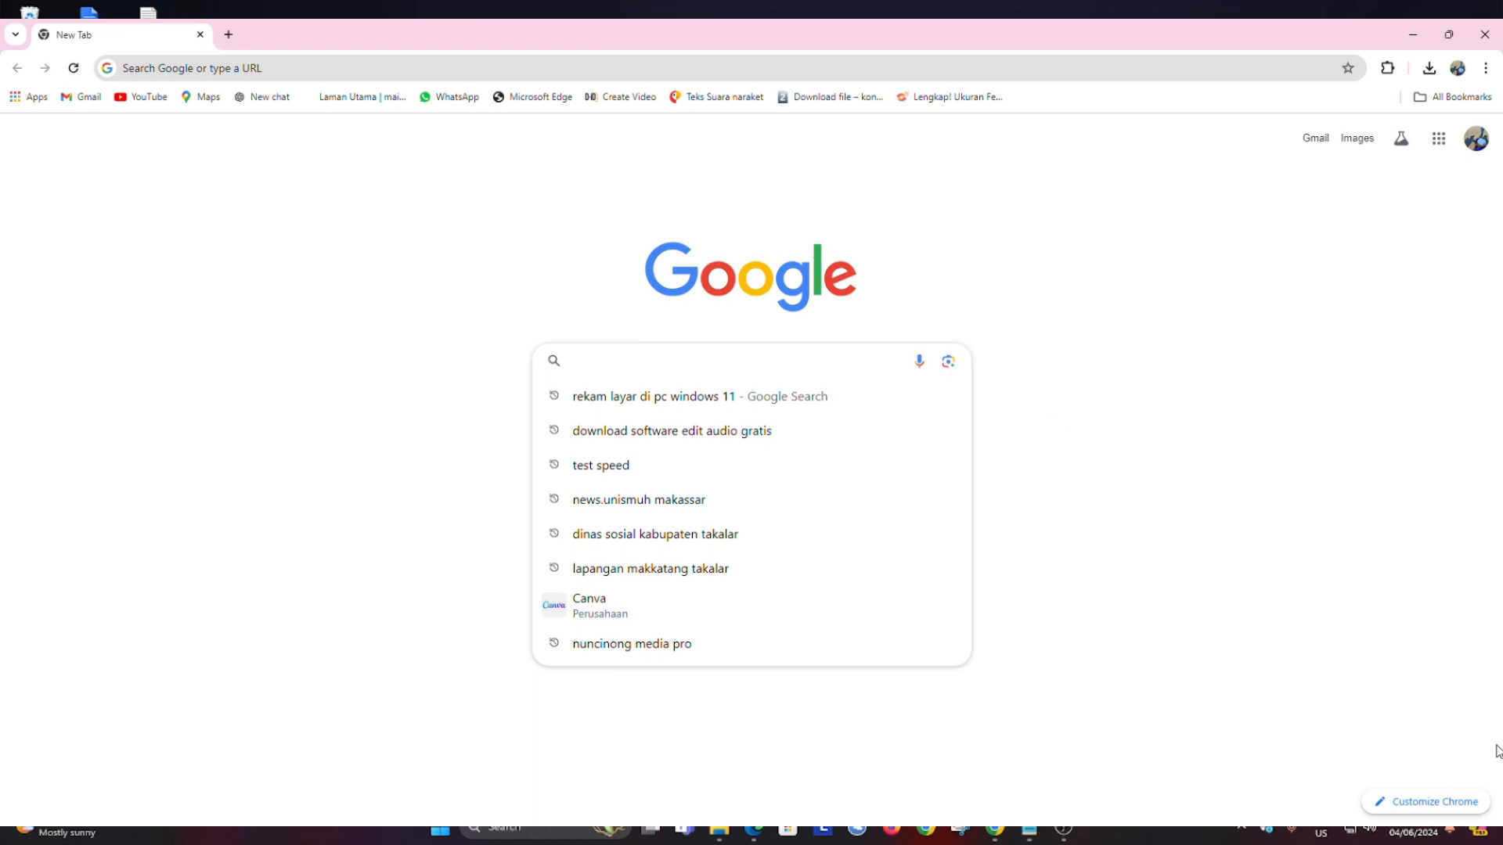
# - Enter "auda" as the Google search query to list matching Audacity suggestions
pyautogui.click(1471, 724)
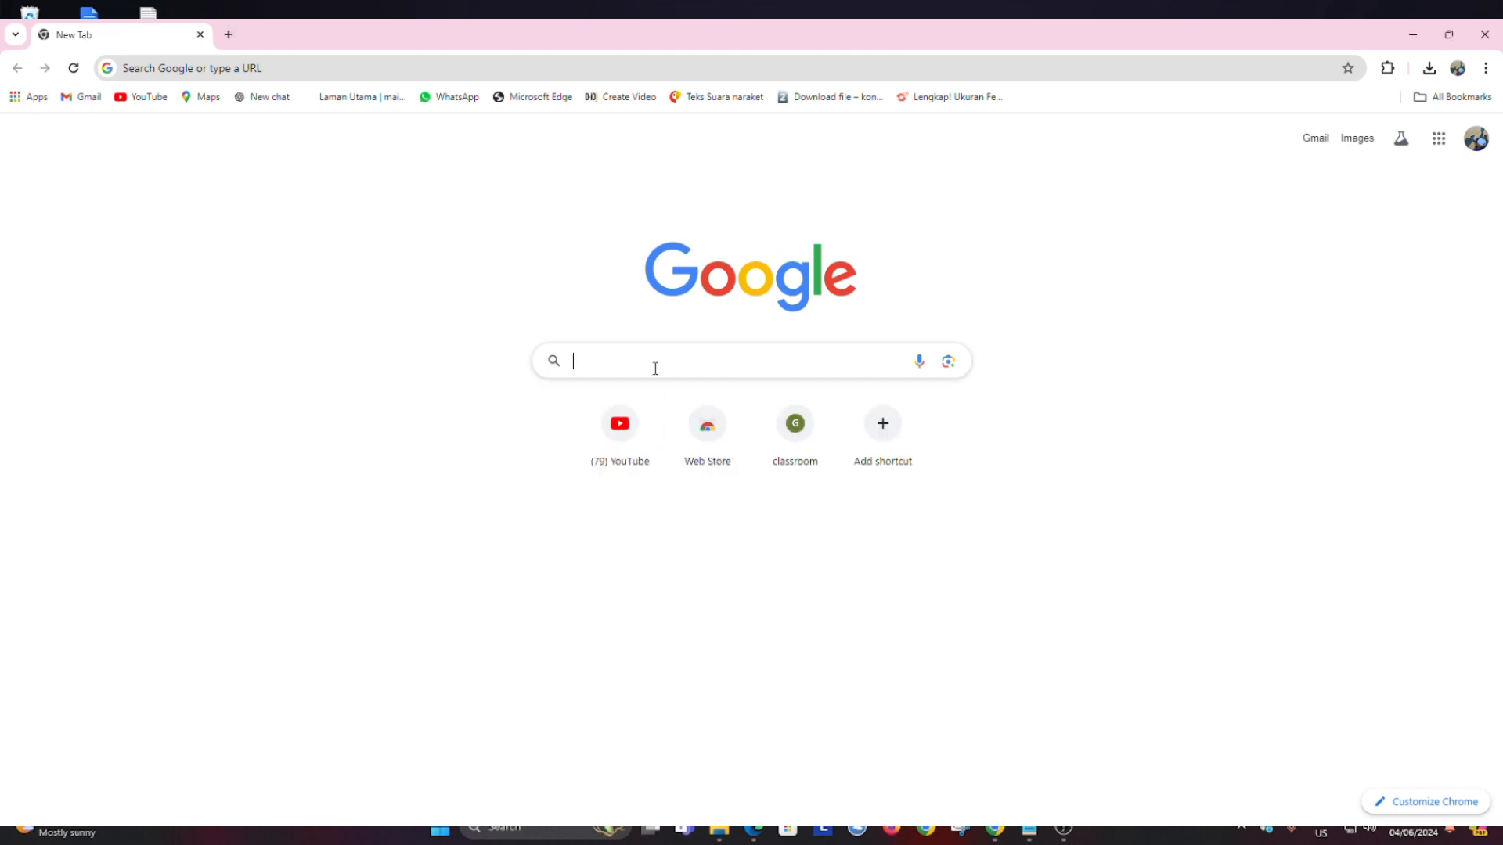
pyautogui.write('auda')
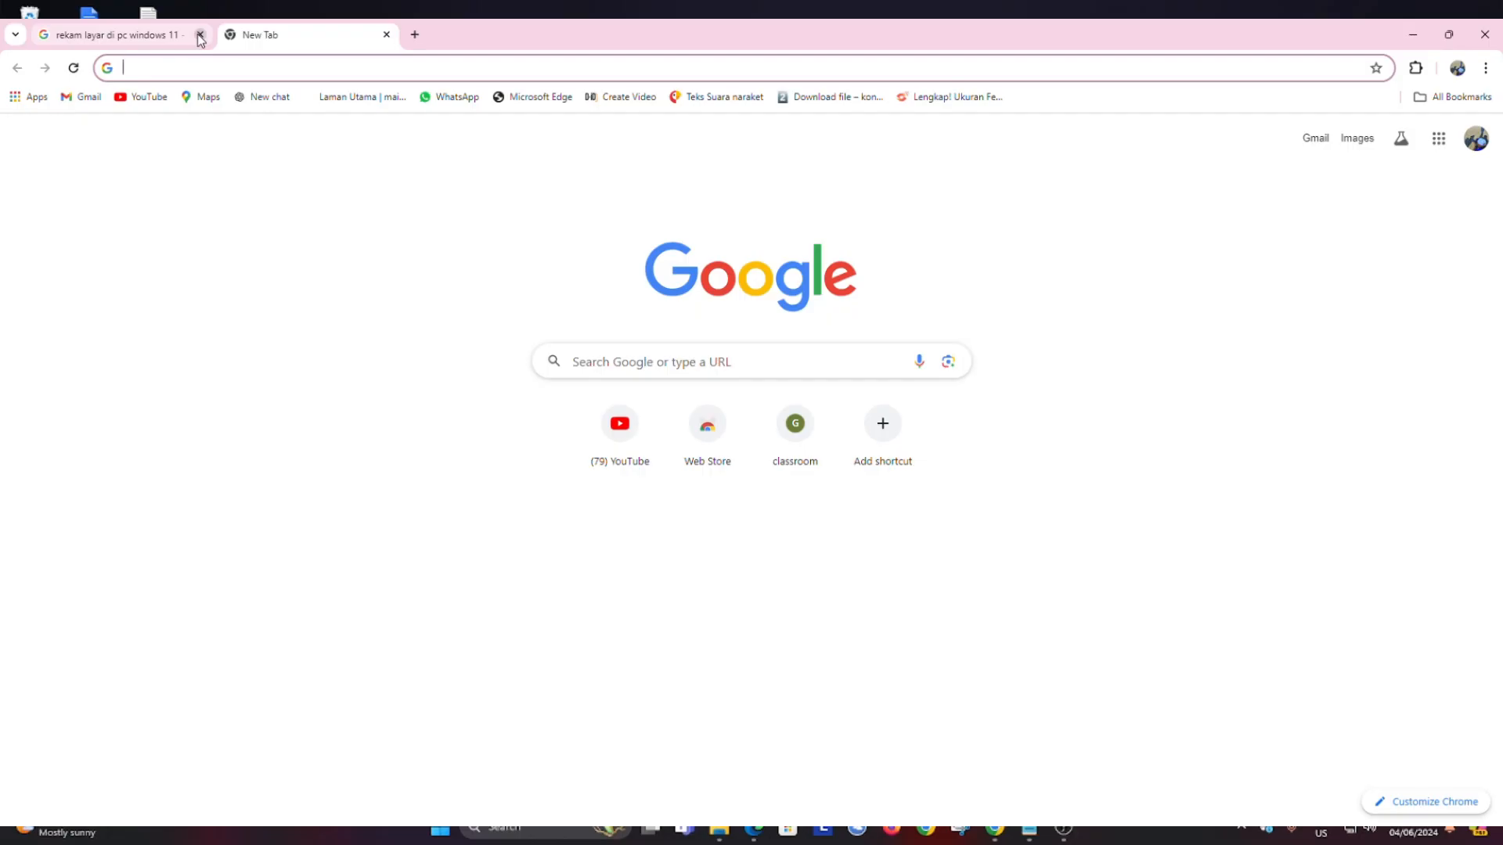
# - Search Google for "filmora 12" and open the official Filmora 12 free download page from the results
pyautogui.click(636, 378)
pyautogui.write('filmo')
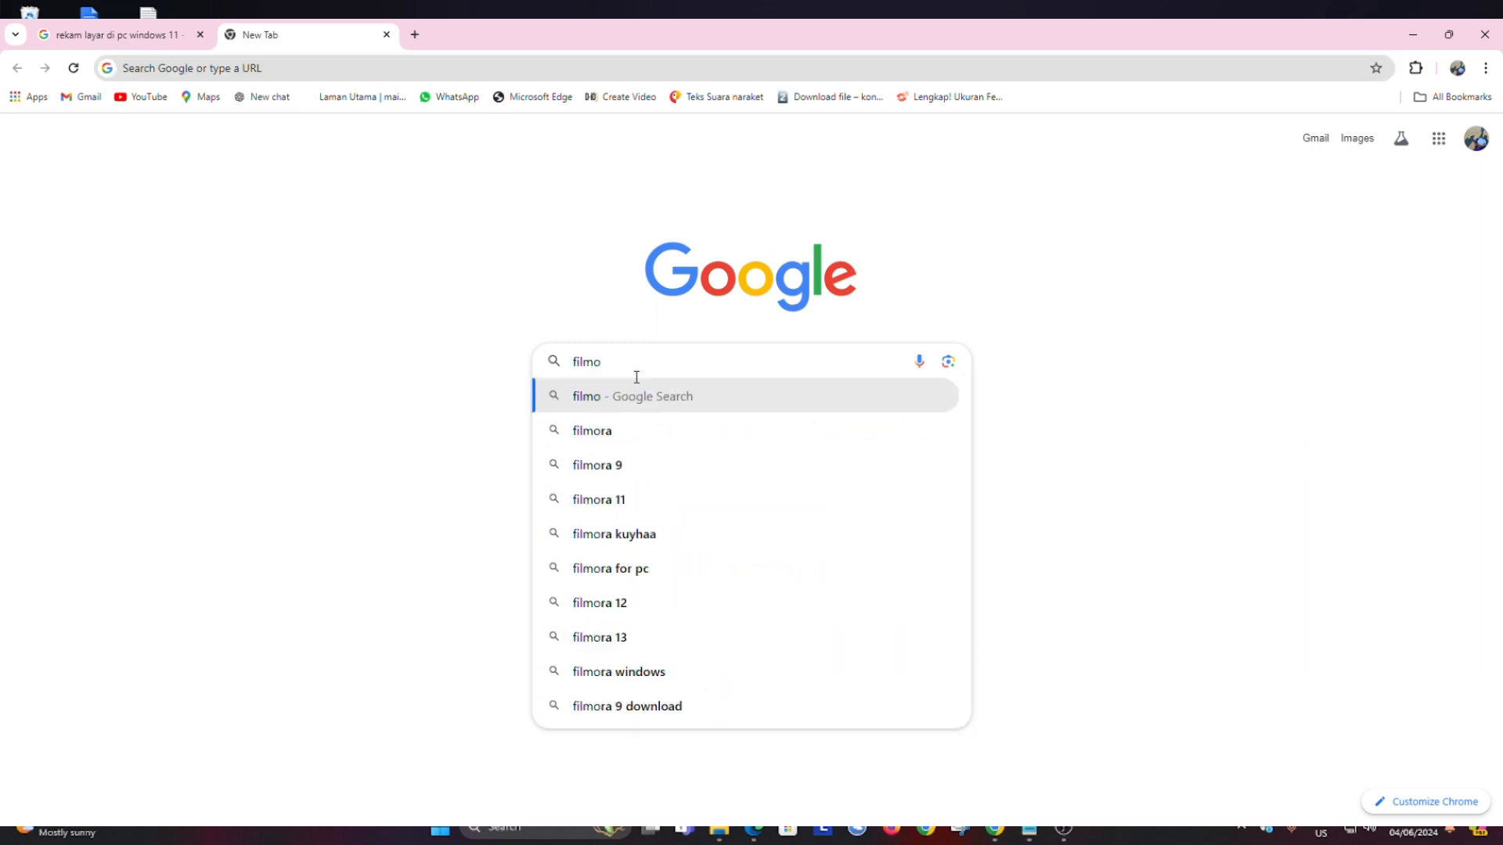
pyautogui.click(636, 600)
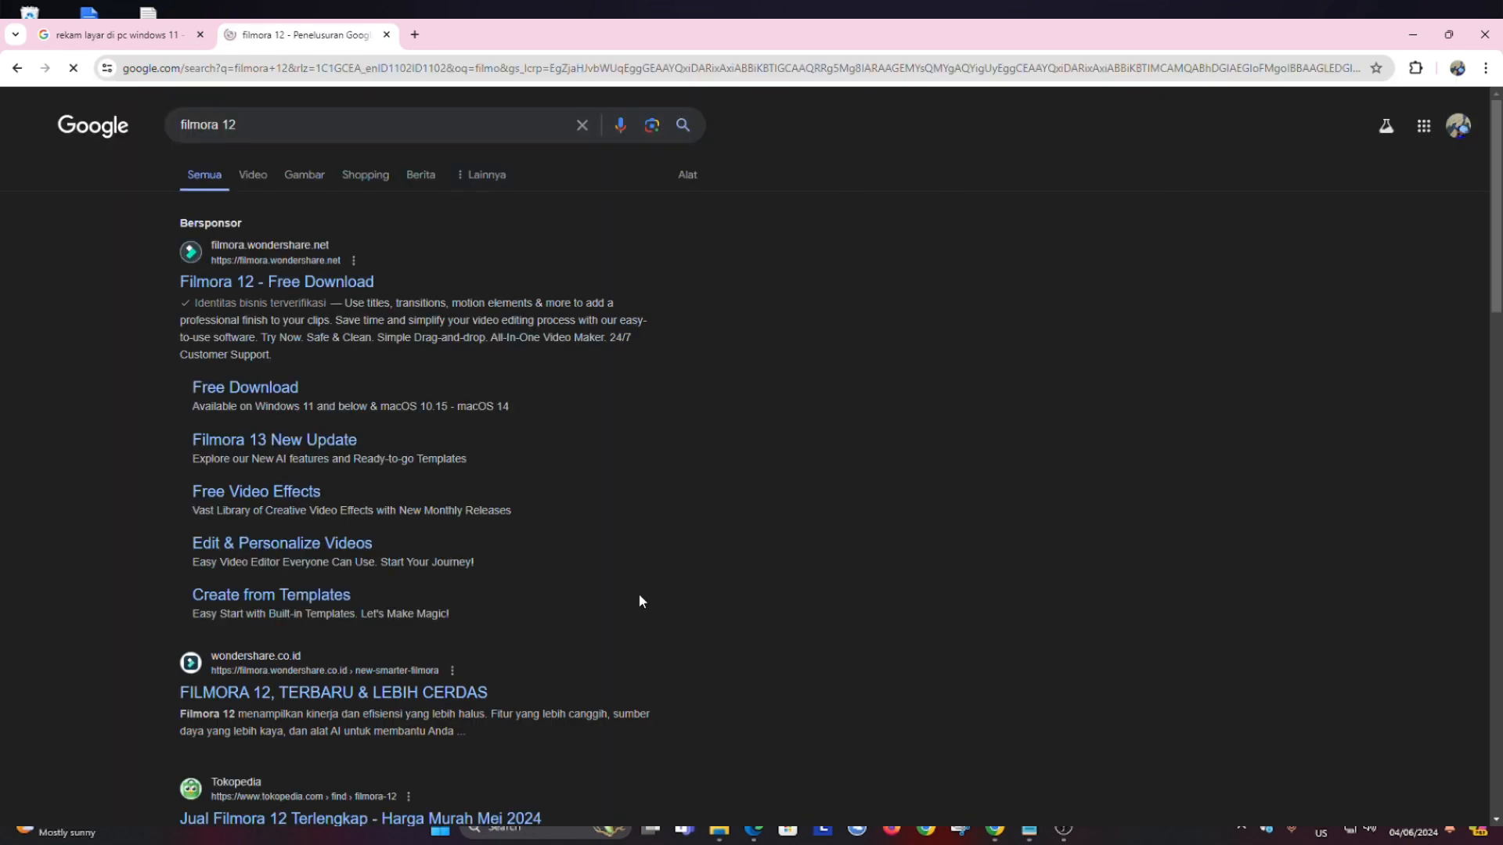
pyautogui.click(319, 283)
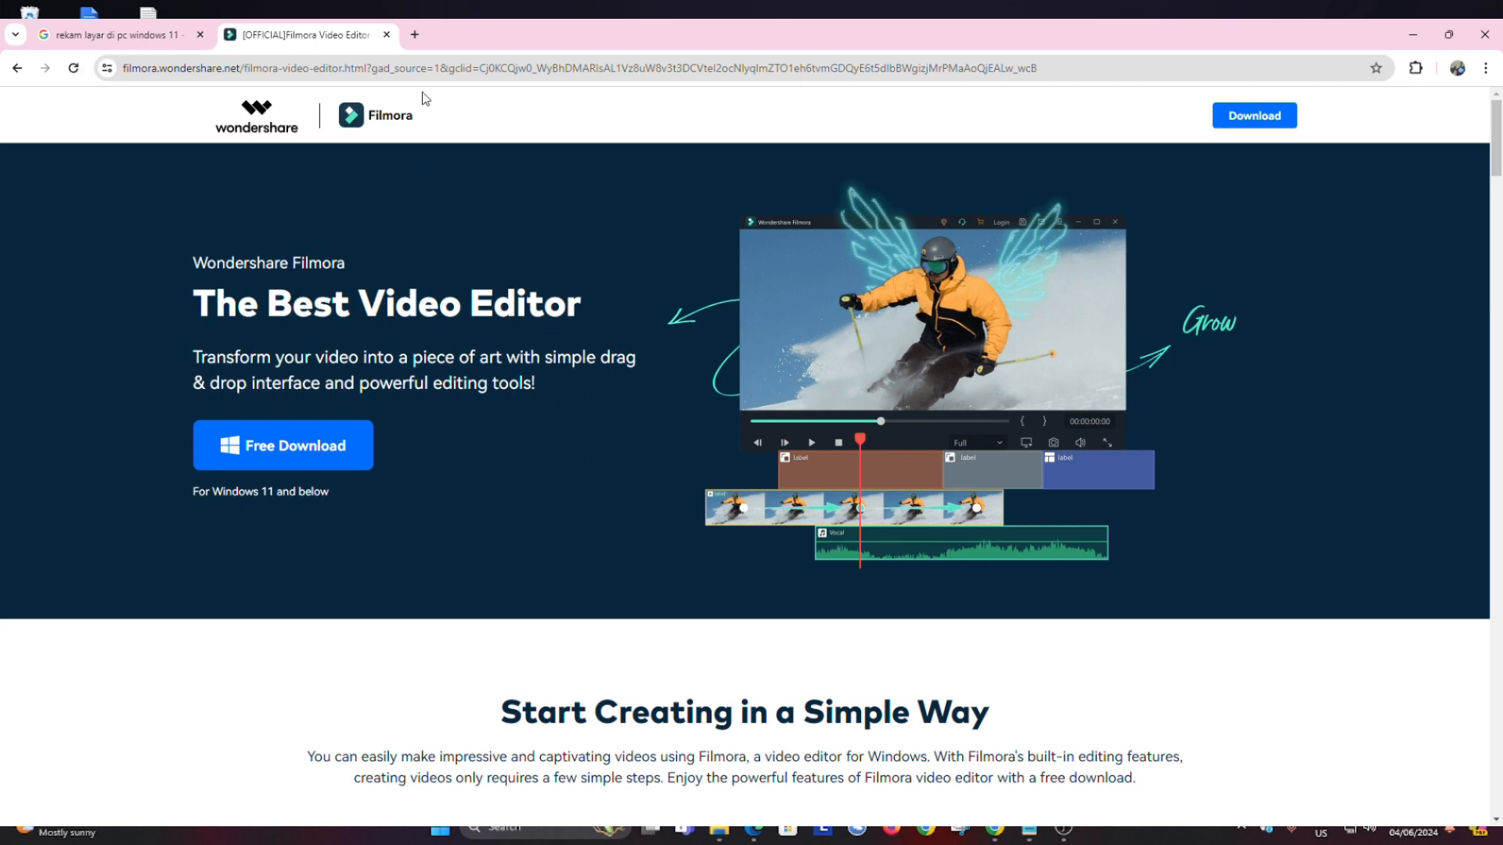
# - Search Google for "cup cut" and open CapCut's all-in-one online video editor site to view its start page
pyautogui.click(433, 74)
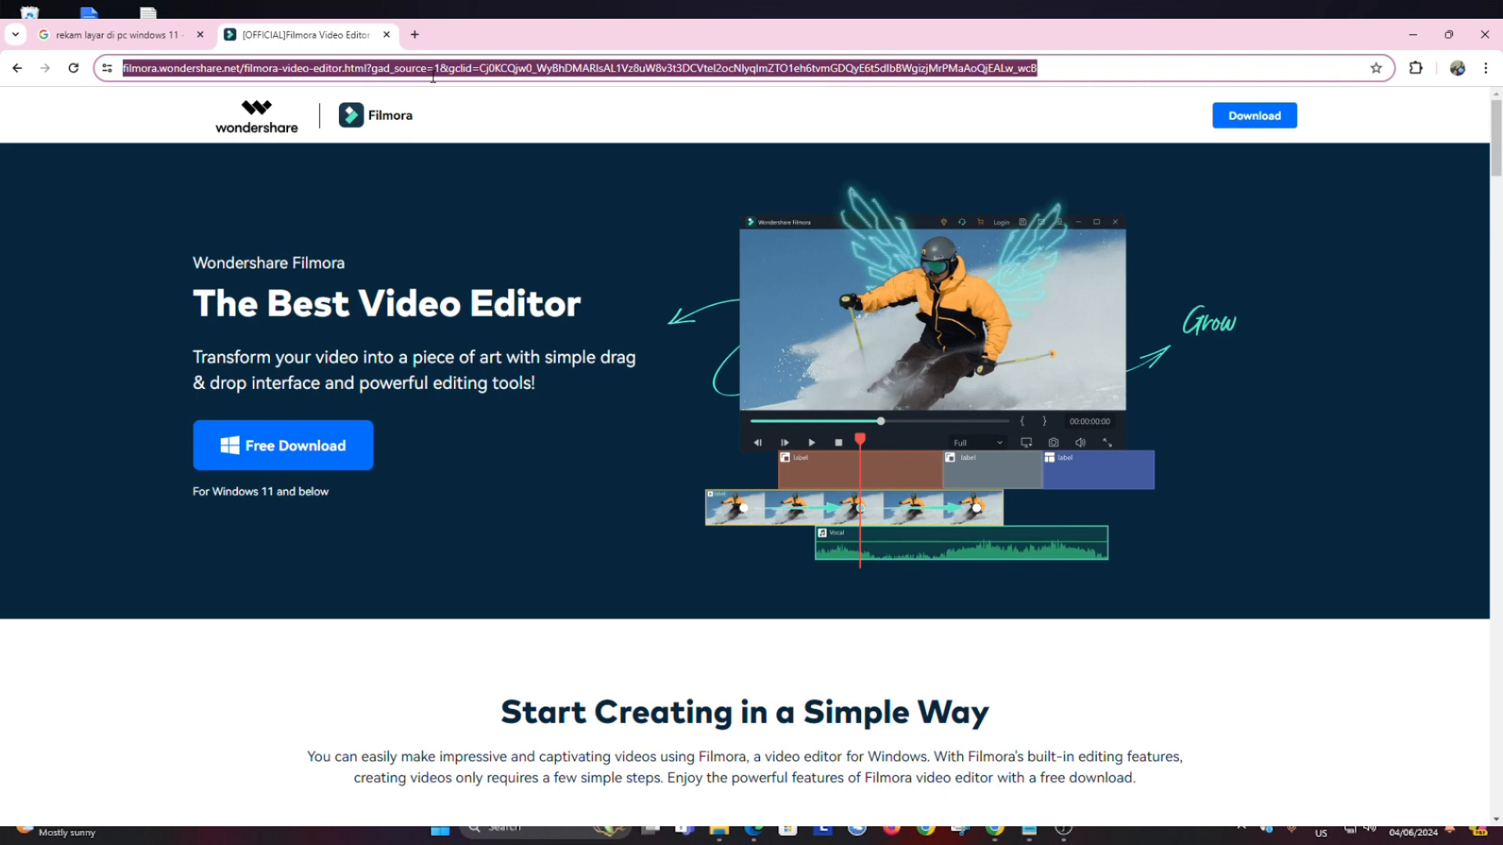
pyautogui.write('cup cut')
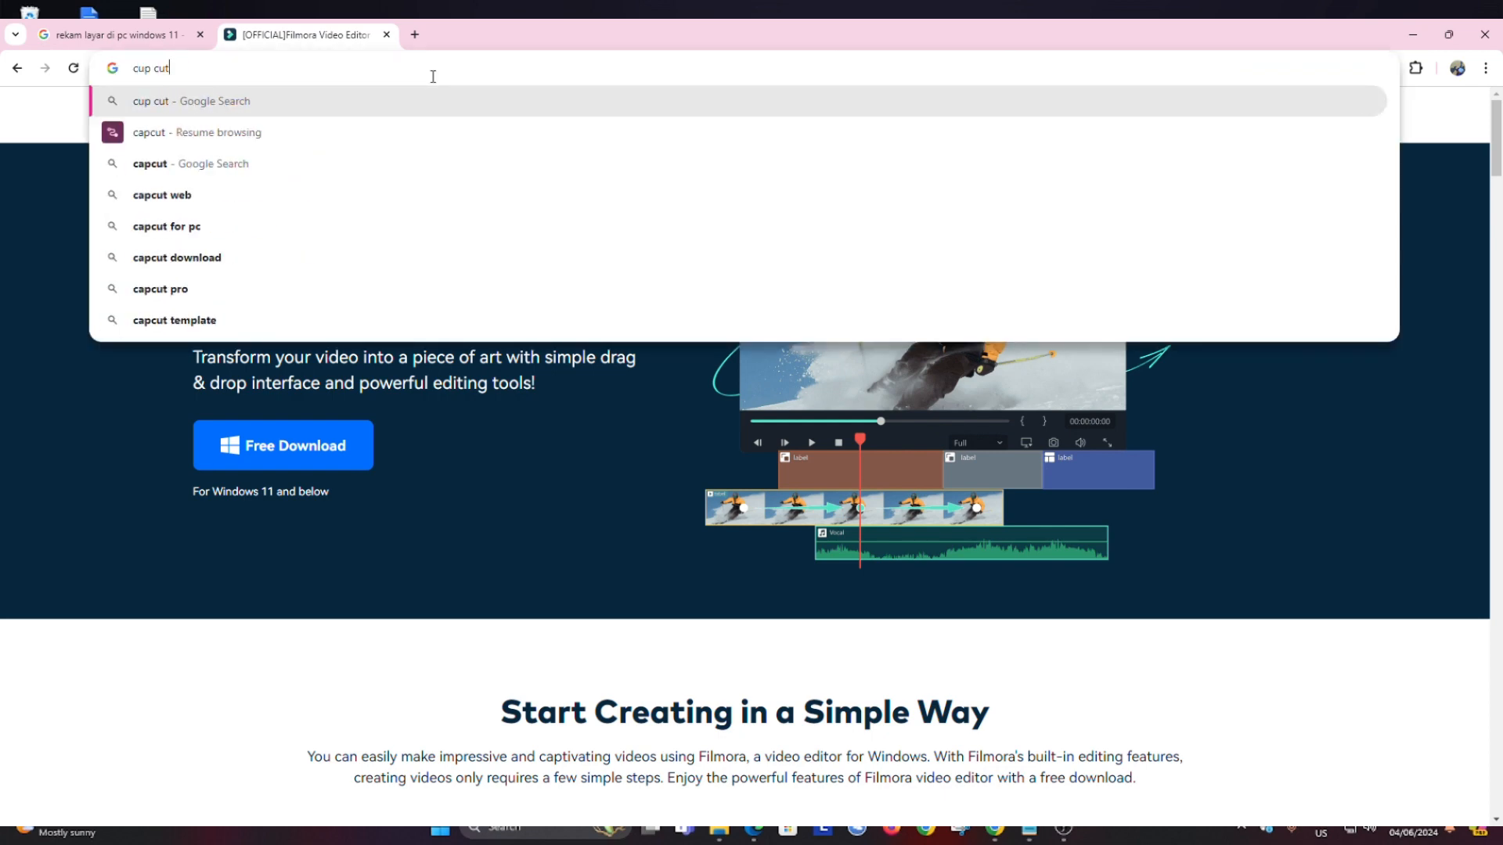
pyautogui.press('Return')
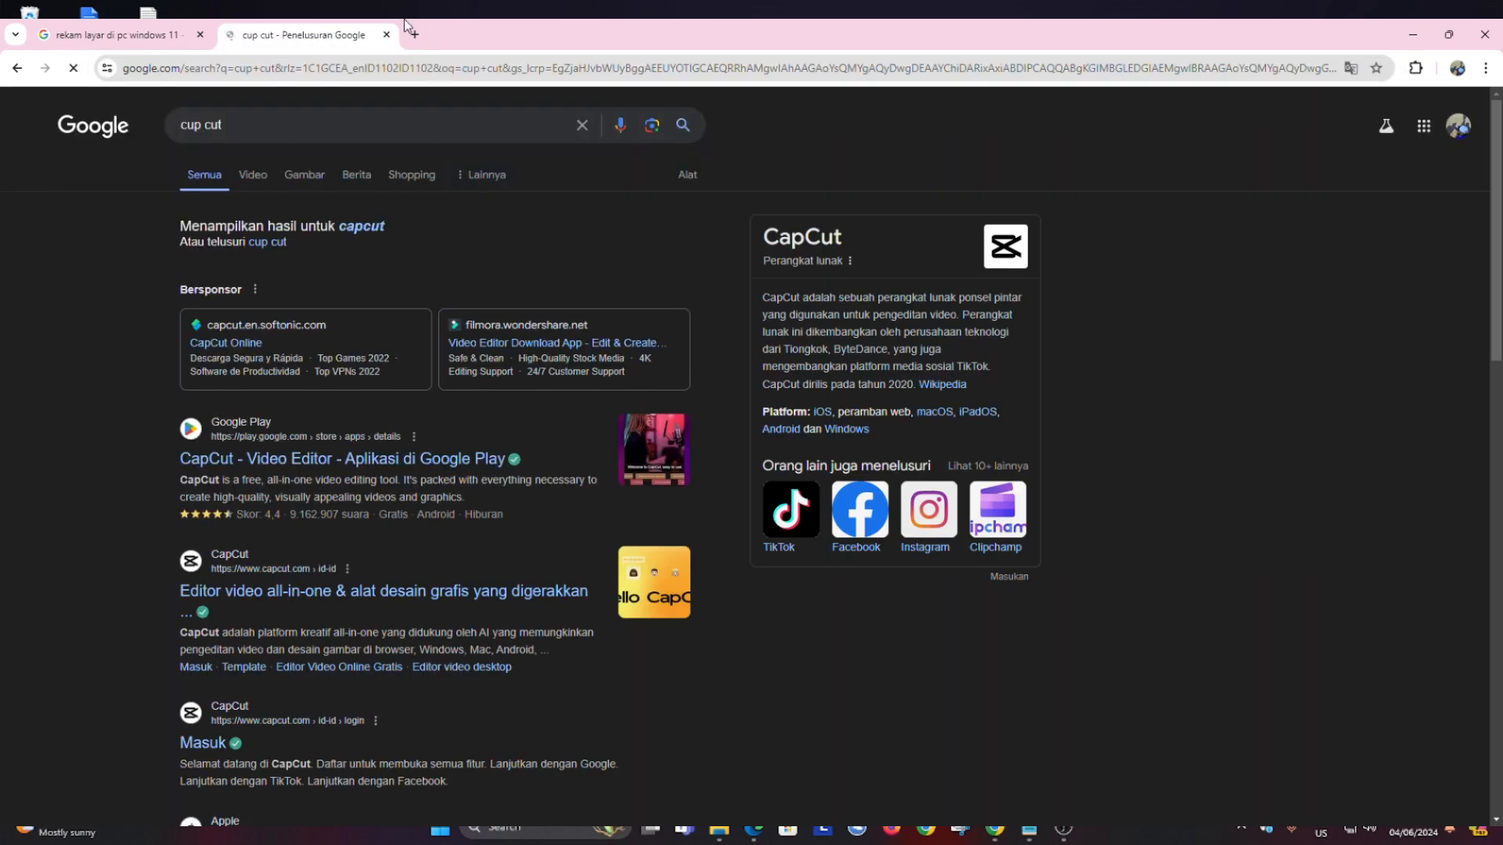
pyautogui.click(396, 596)
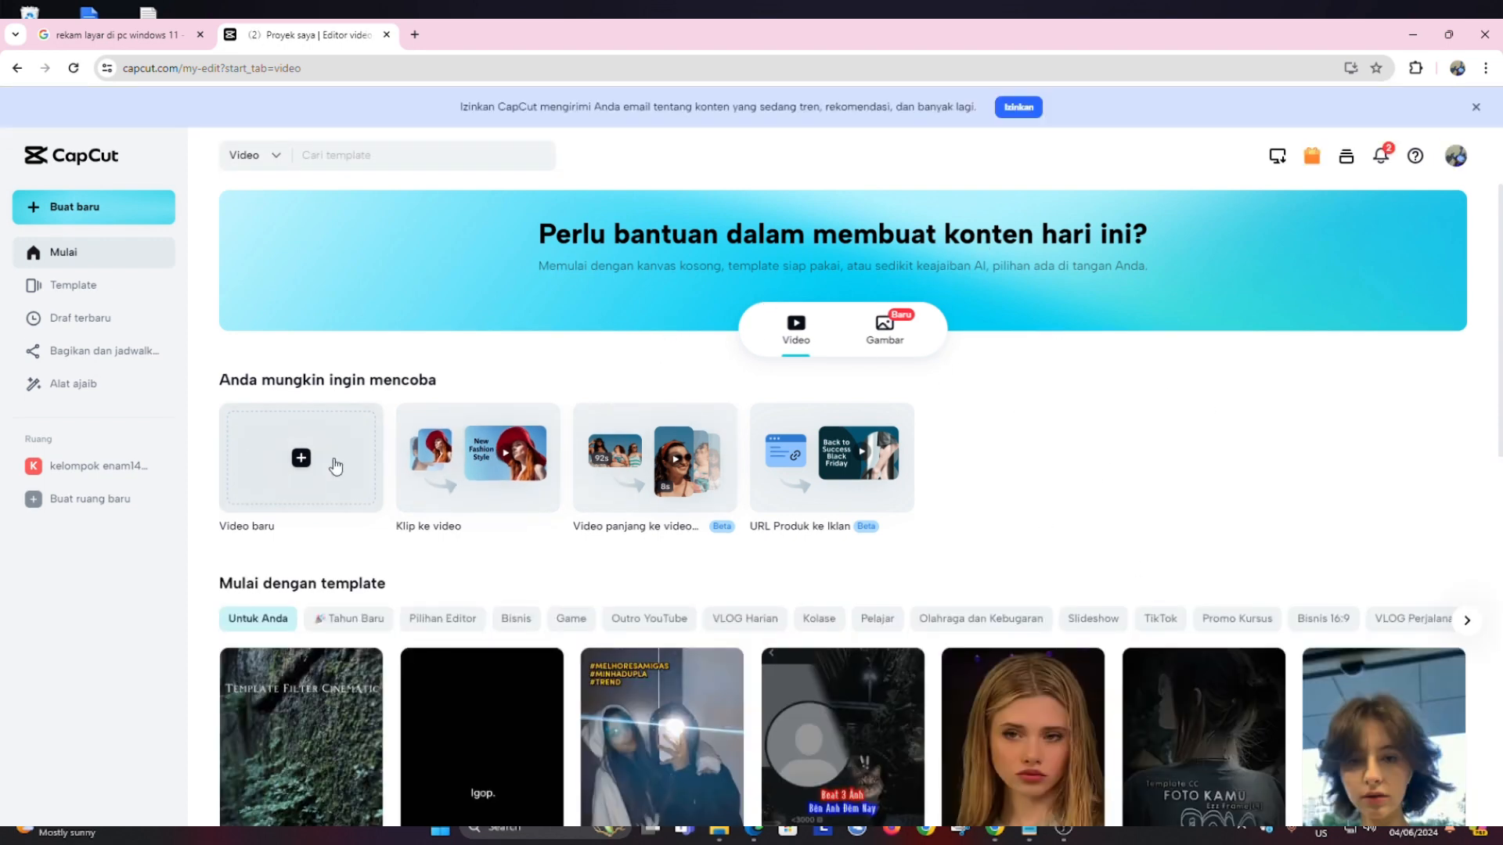
pyautogui.scroll(-3, 756, 423)
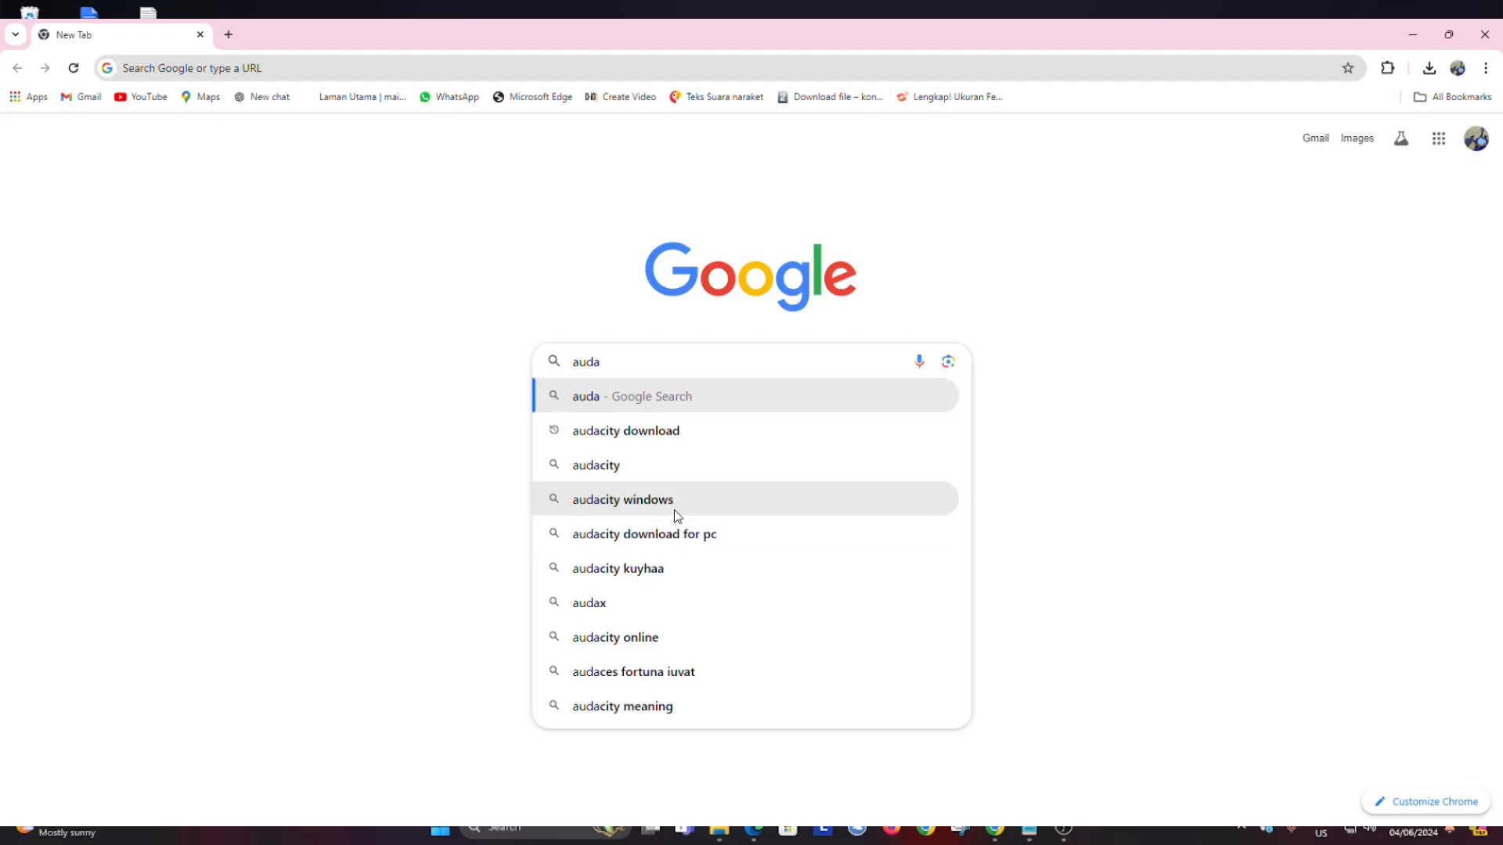
# - Search Google for the suggested "audacity windows" and open Audacity's official Windows download page
pyautogui.click(676, 514)
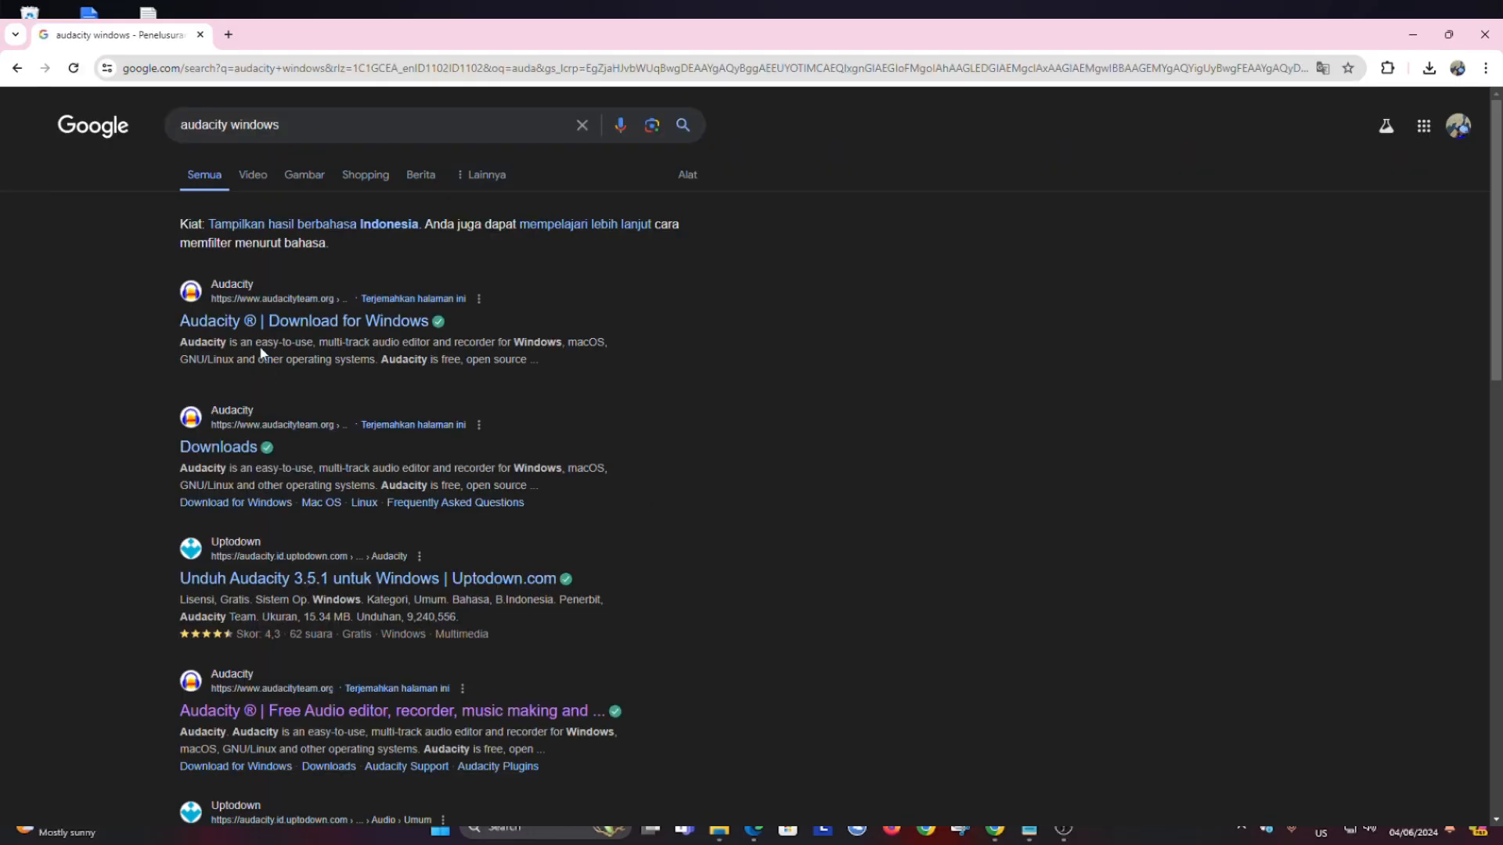
pyautogui.click(308, 326)
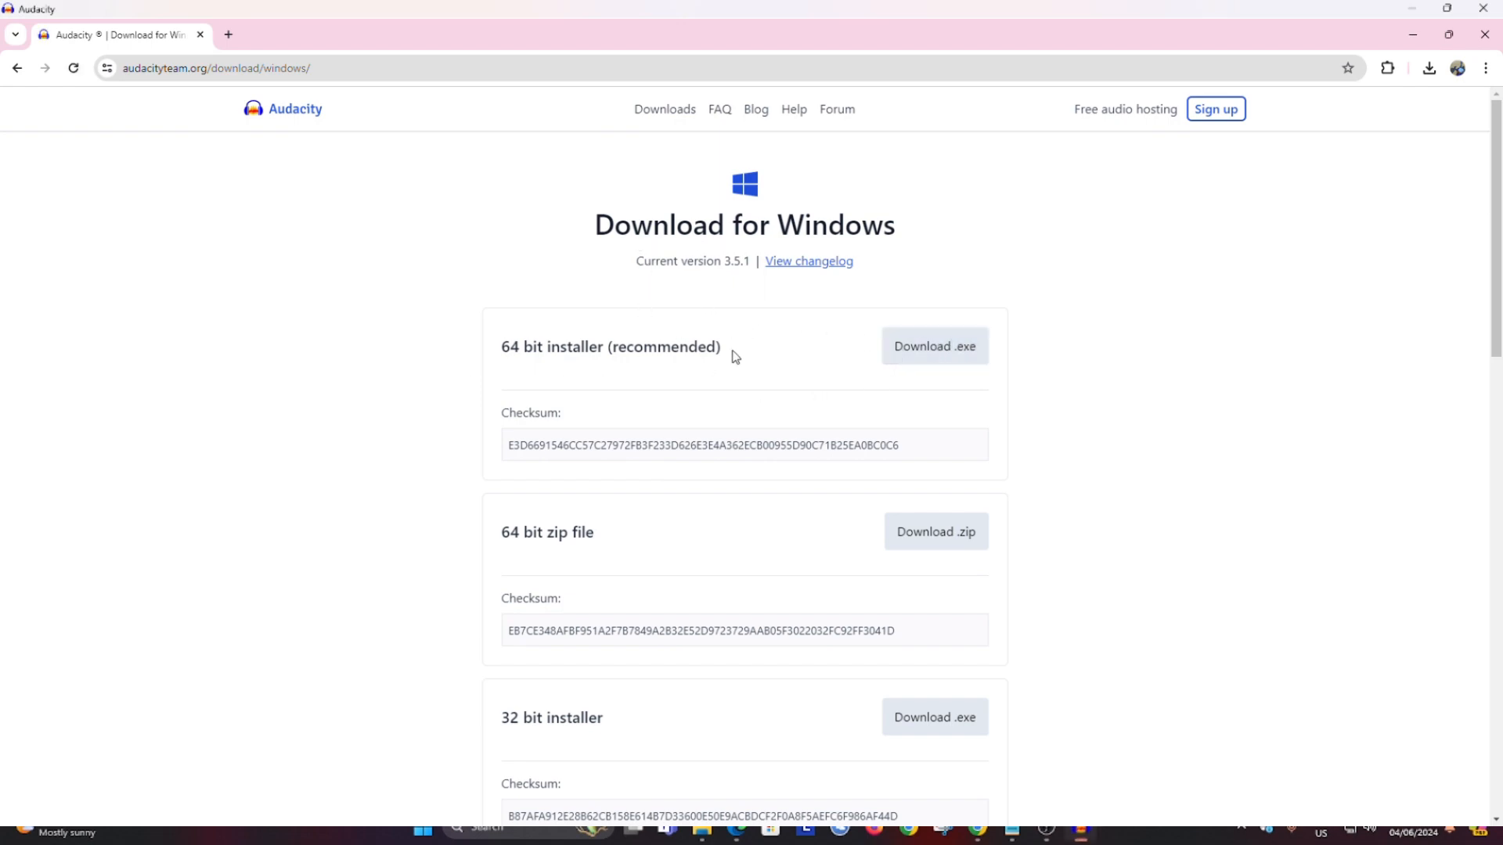
# - Switch to Audacity and examine its file, import, export, editing, selection, zoom, sound generation and effect commands
pyautogui.moveTo(981, 827)
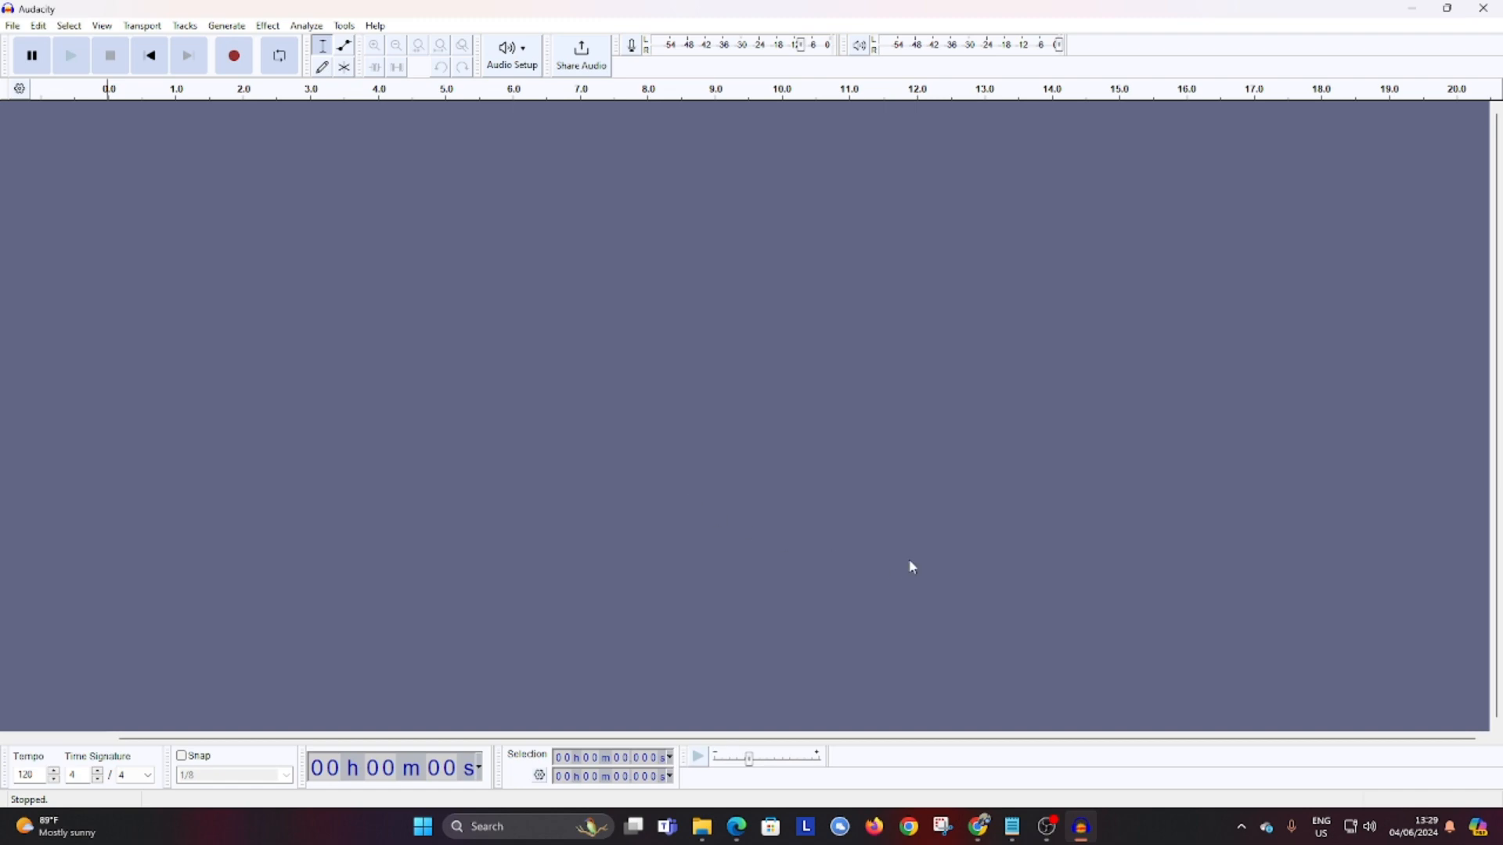
pyautogui.moveTo(1048, 828)
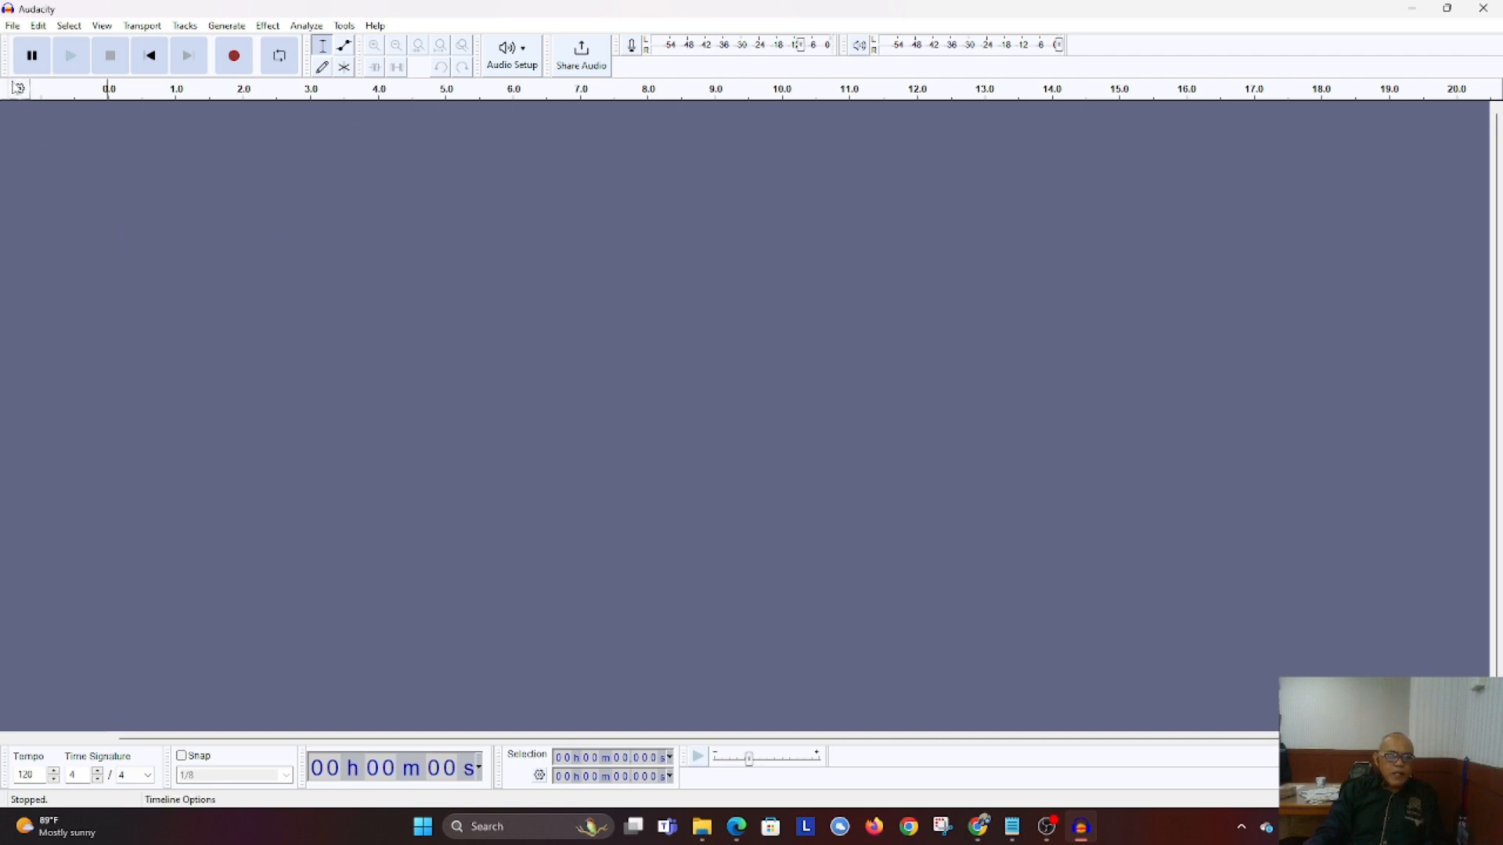
pyautogui.click(12, 26)
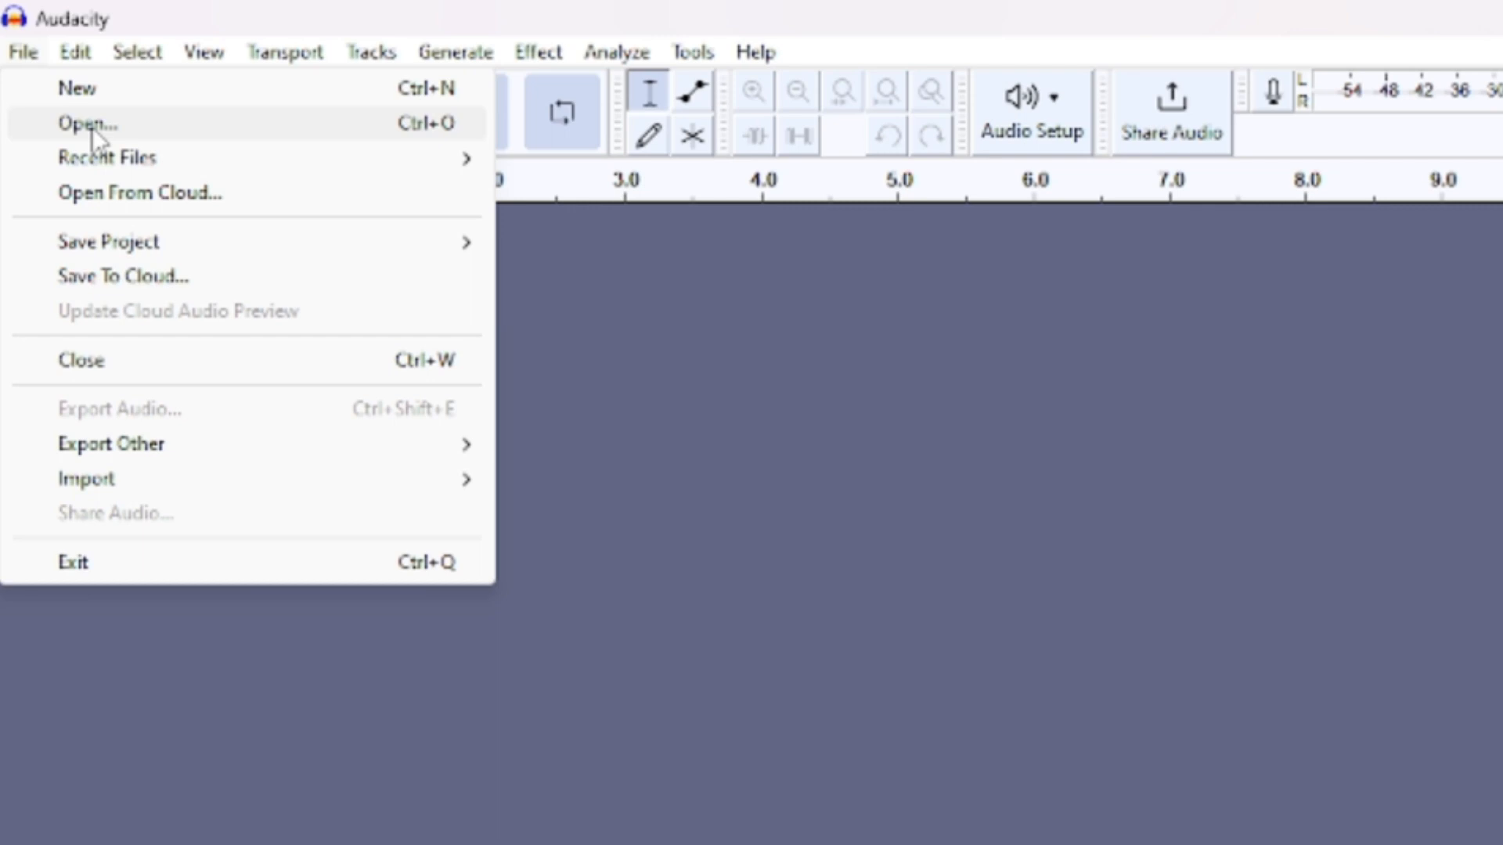
pyautogui.moveTo(92, 168)
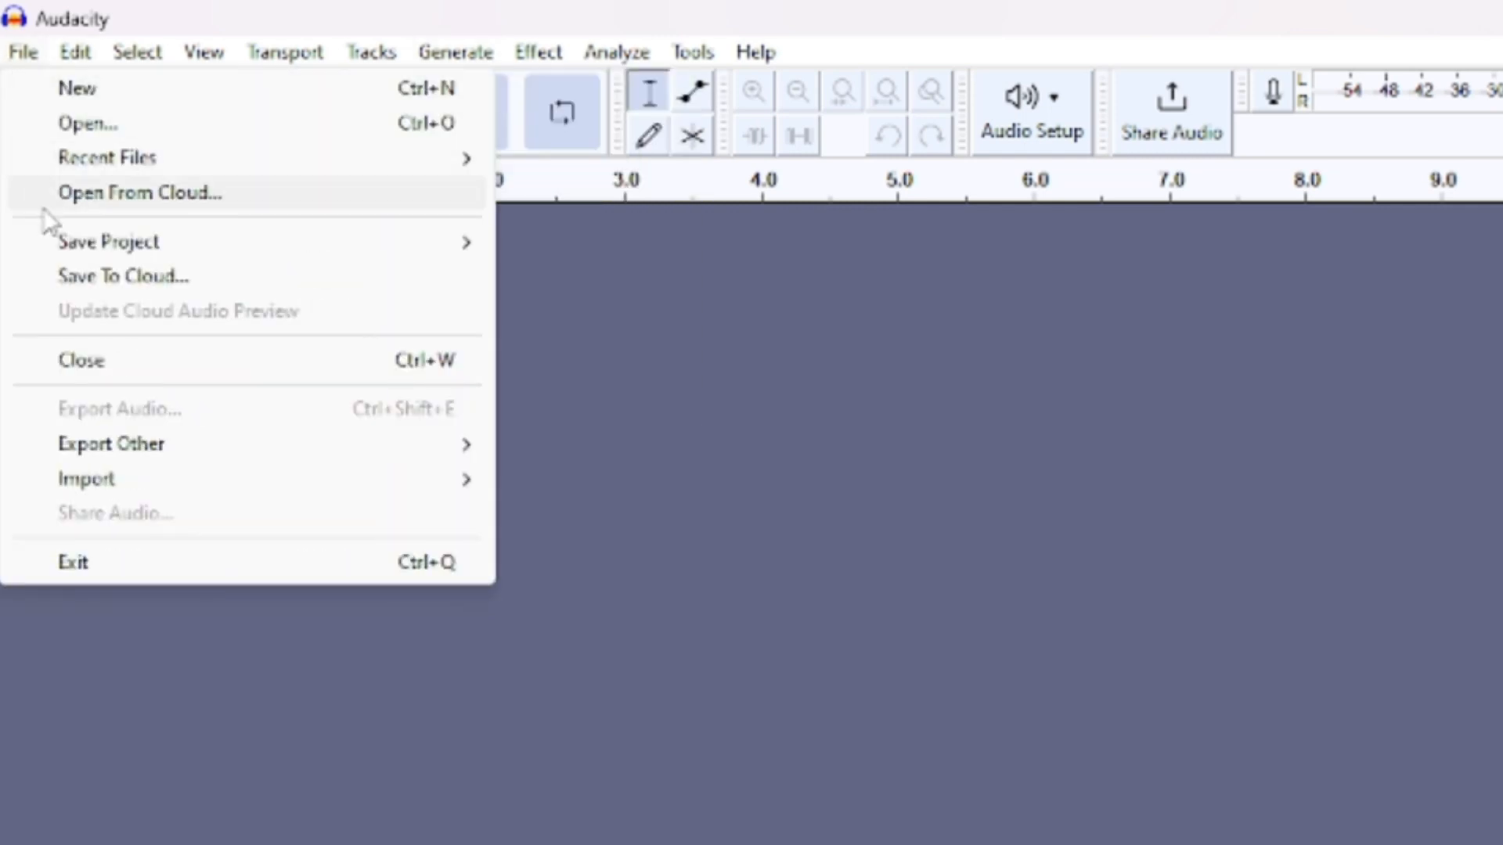
pyautogui.moveTo(99, 236)
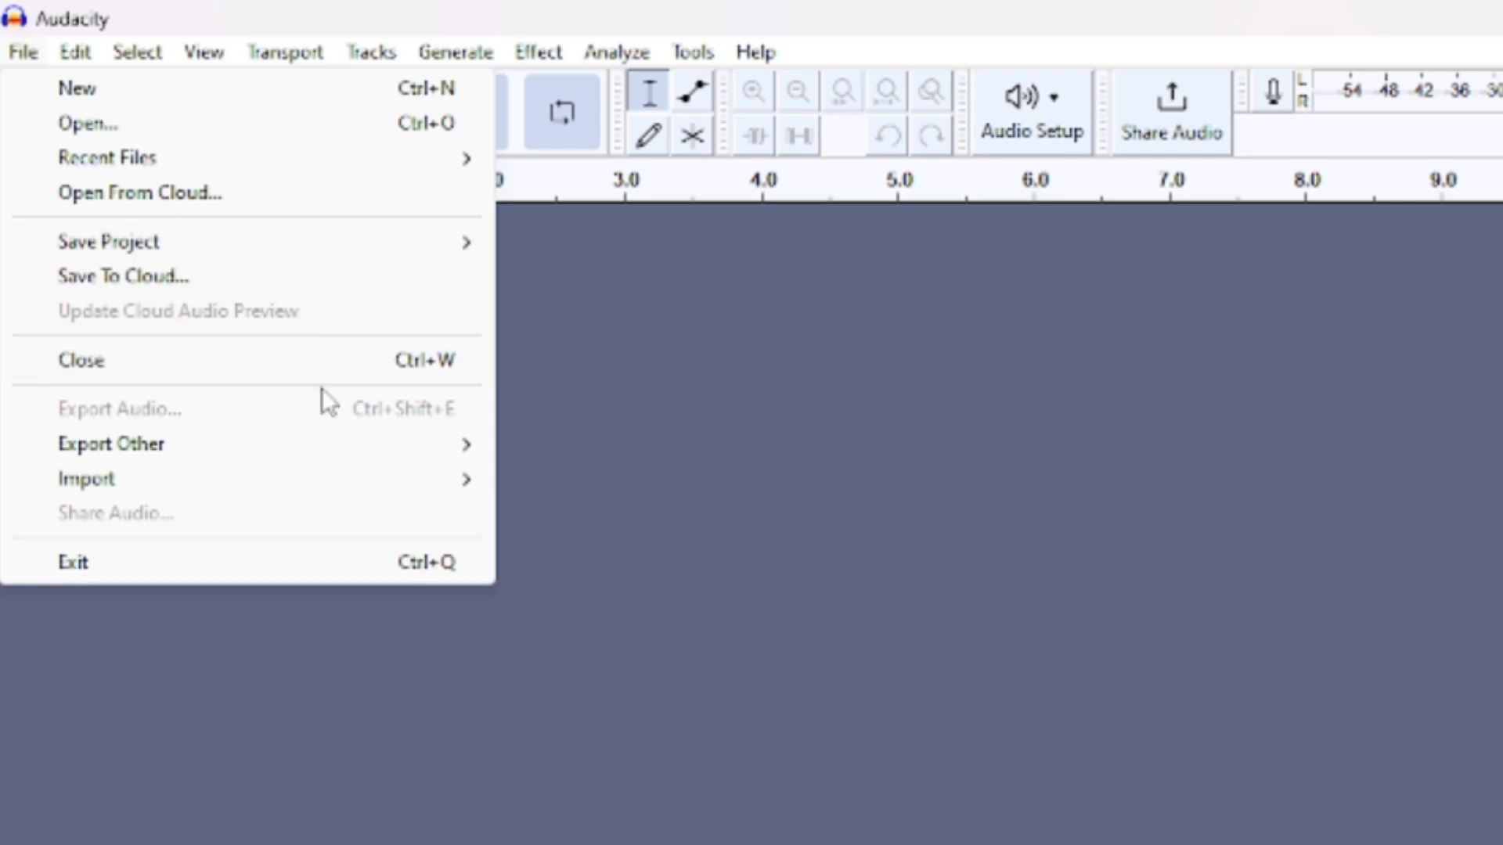
pyautogui.moveTo(324, 440)
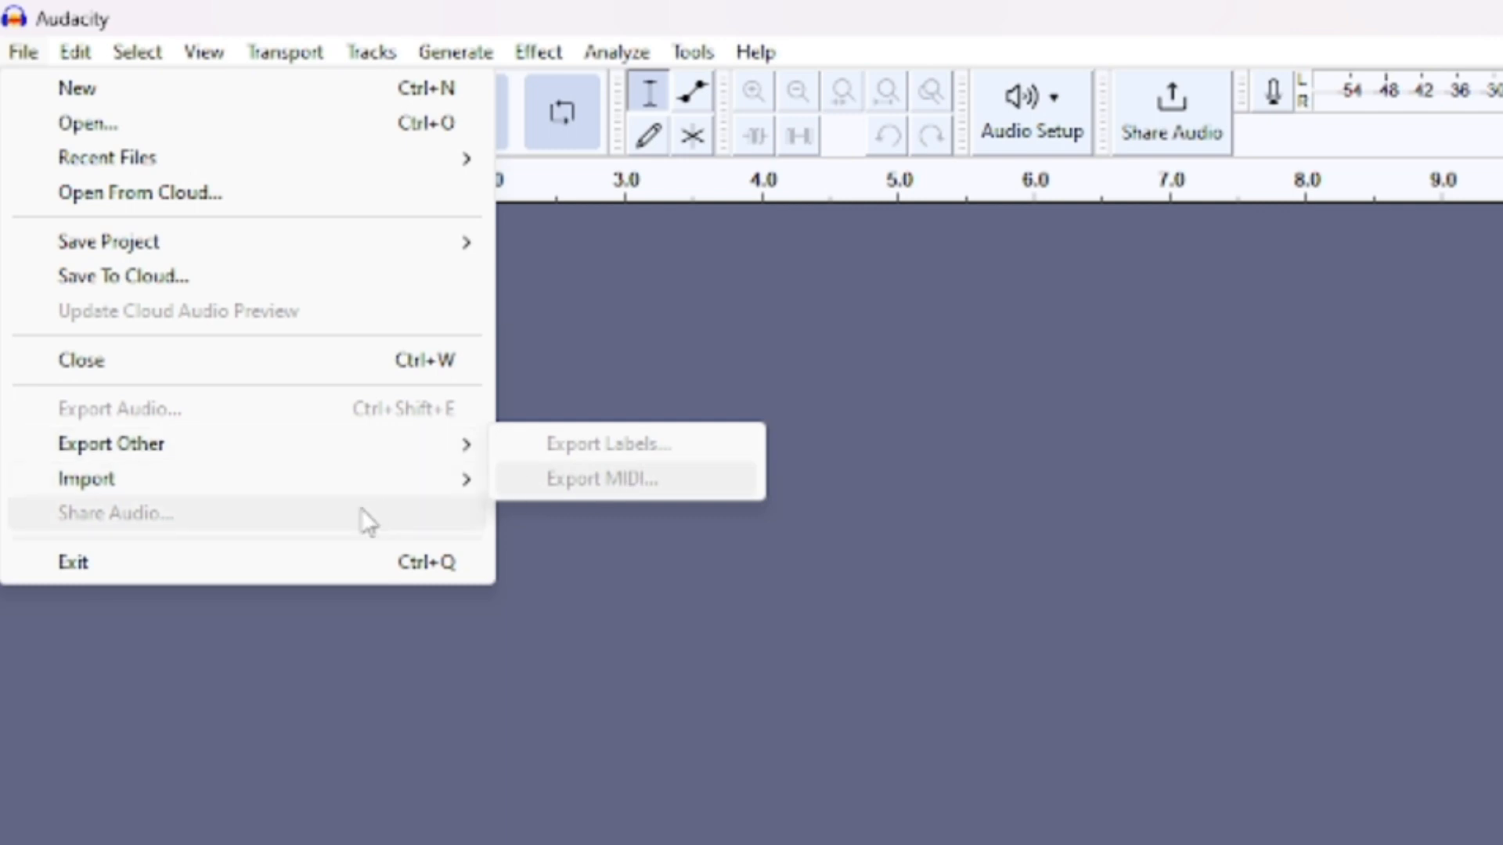
pyautogui.moveTo(328, 487)
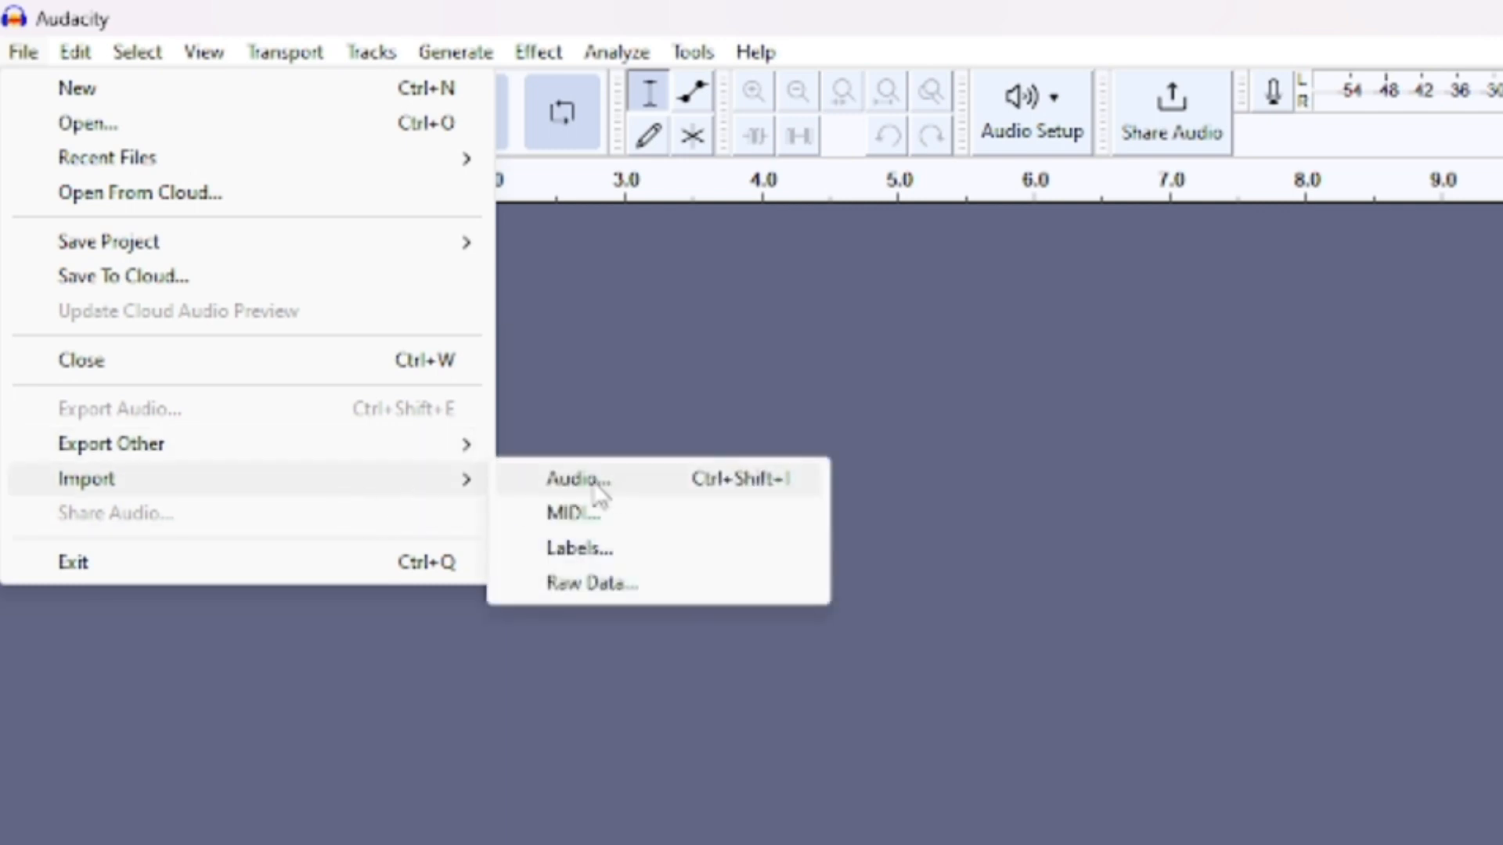
pyautogui.moveTo(93, 61)
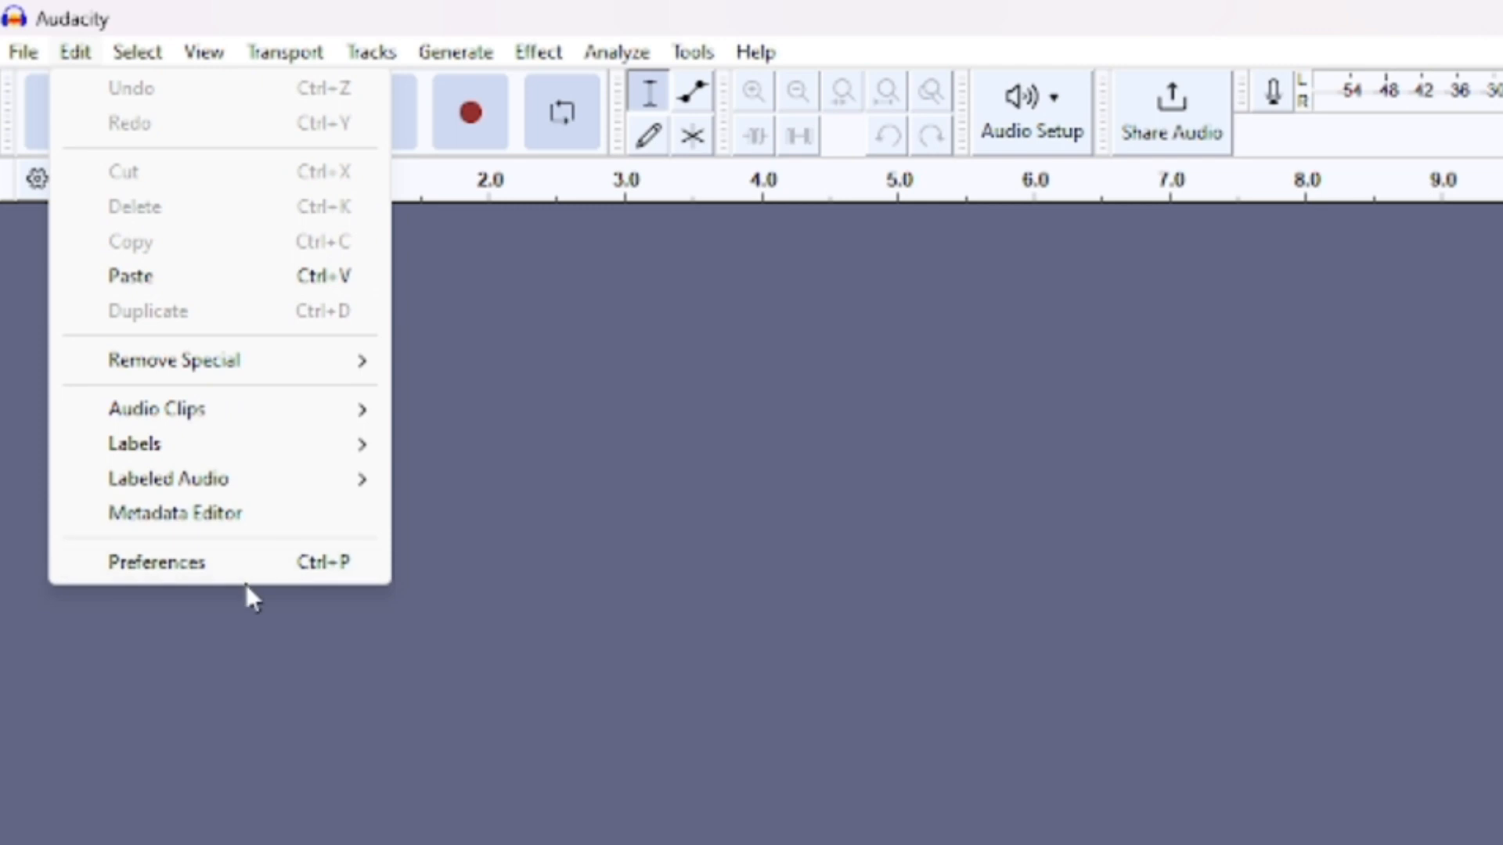
pyautogui.moveTo(139, 59)
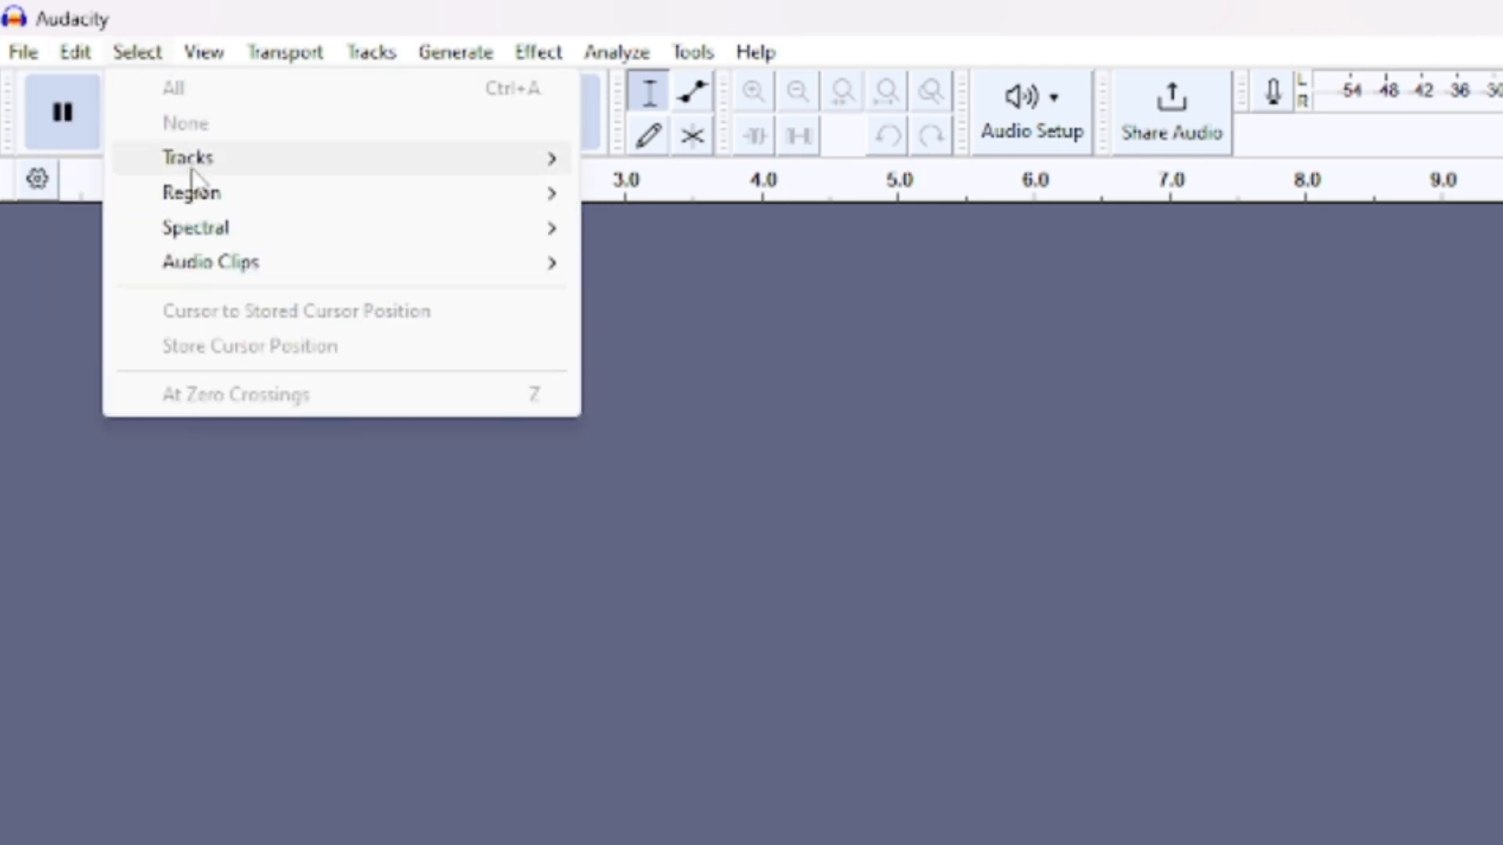
pyautogui.moveTo(195, 174)
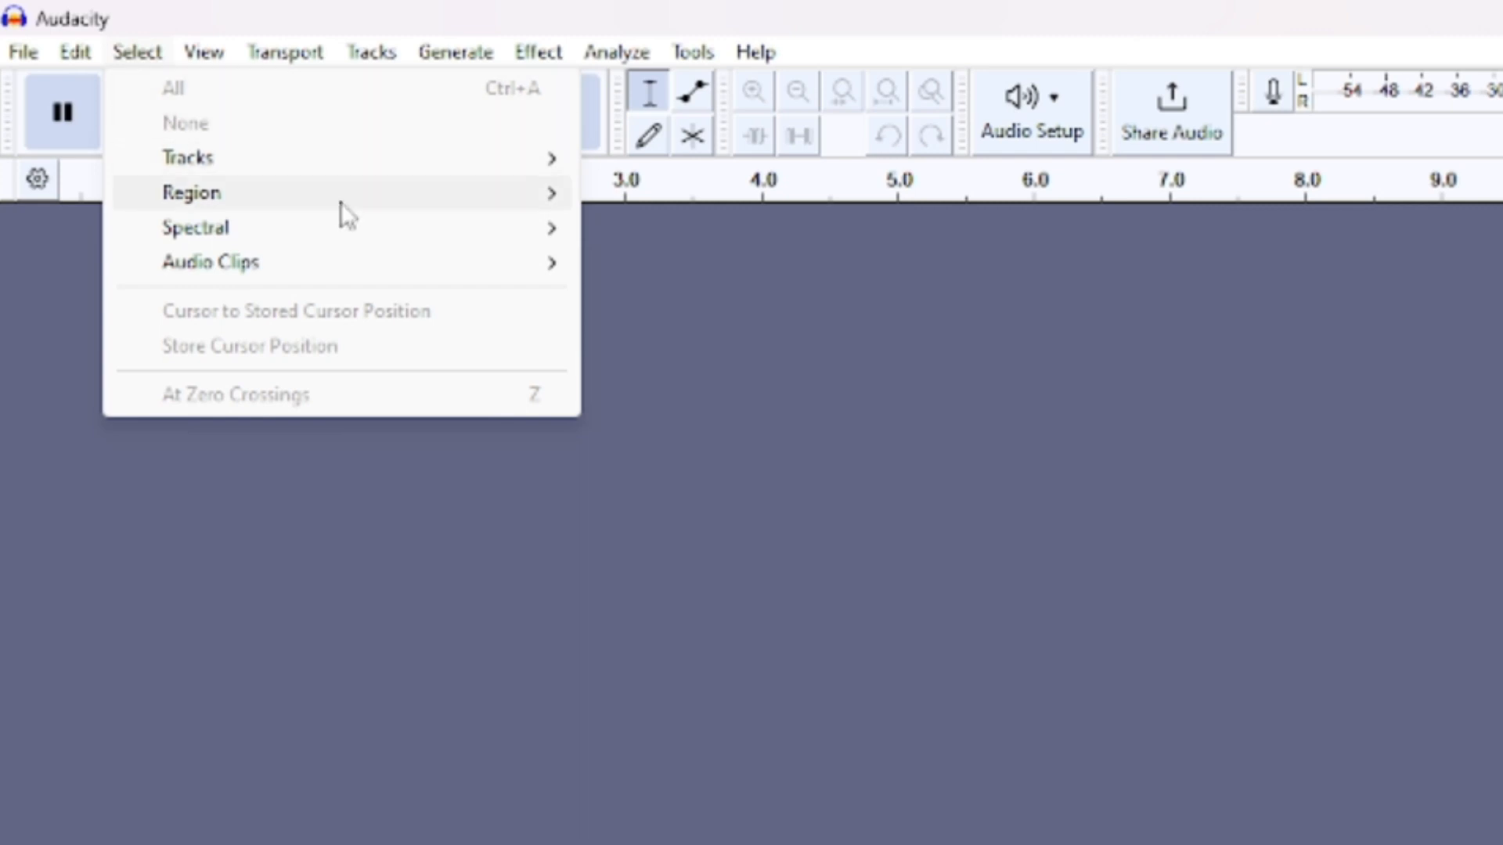
pyautogui.moveTo(209, 55)
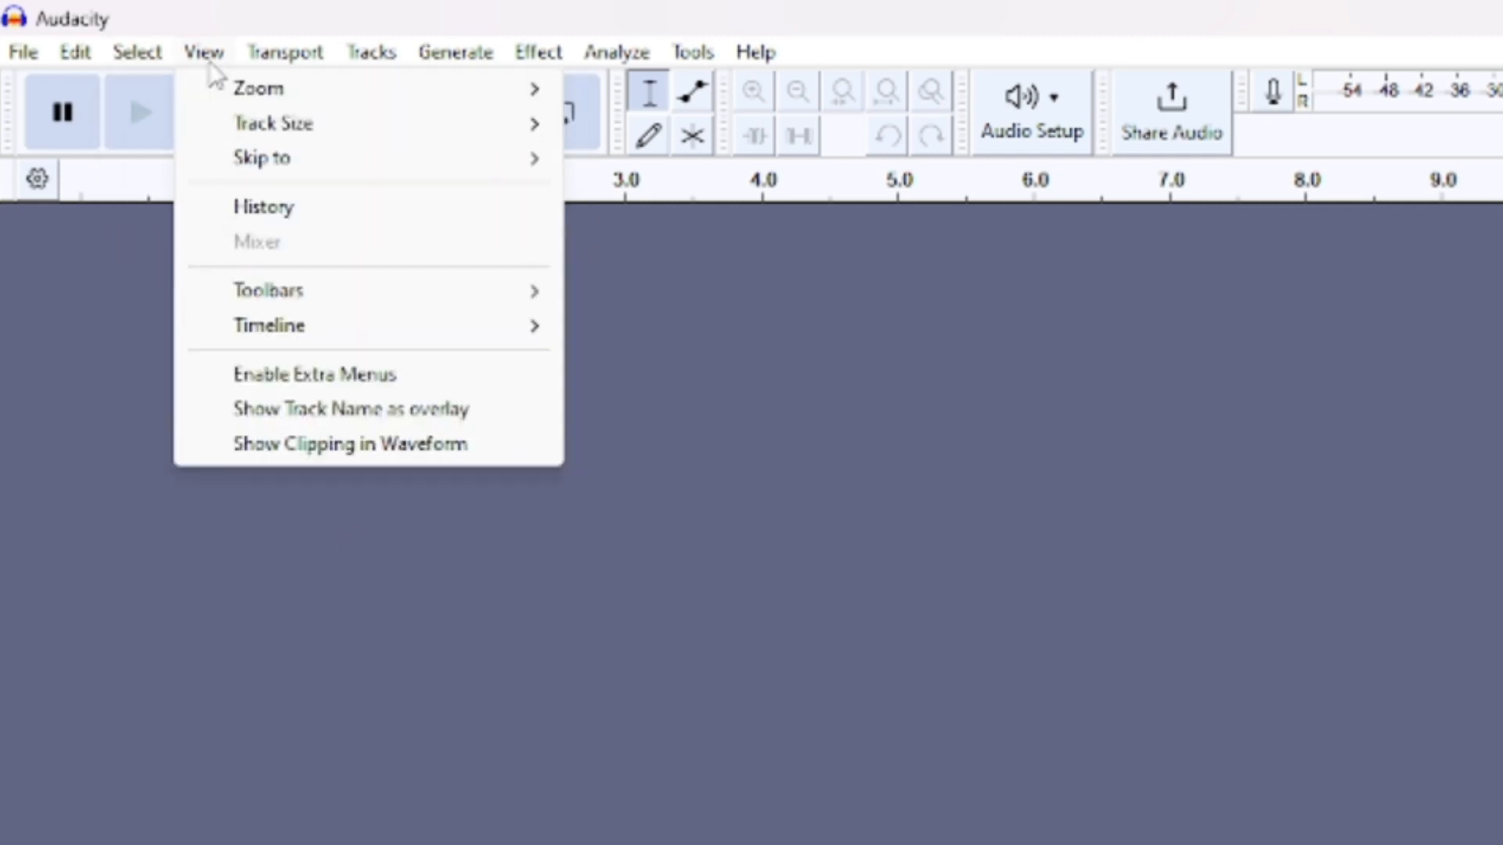
pyautogui.moveTo(242, 102)
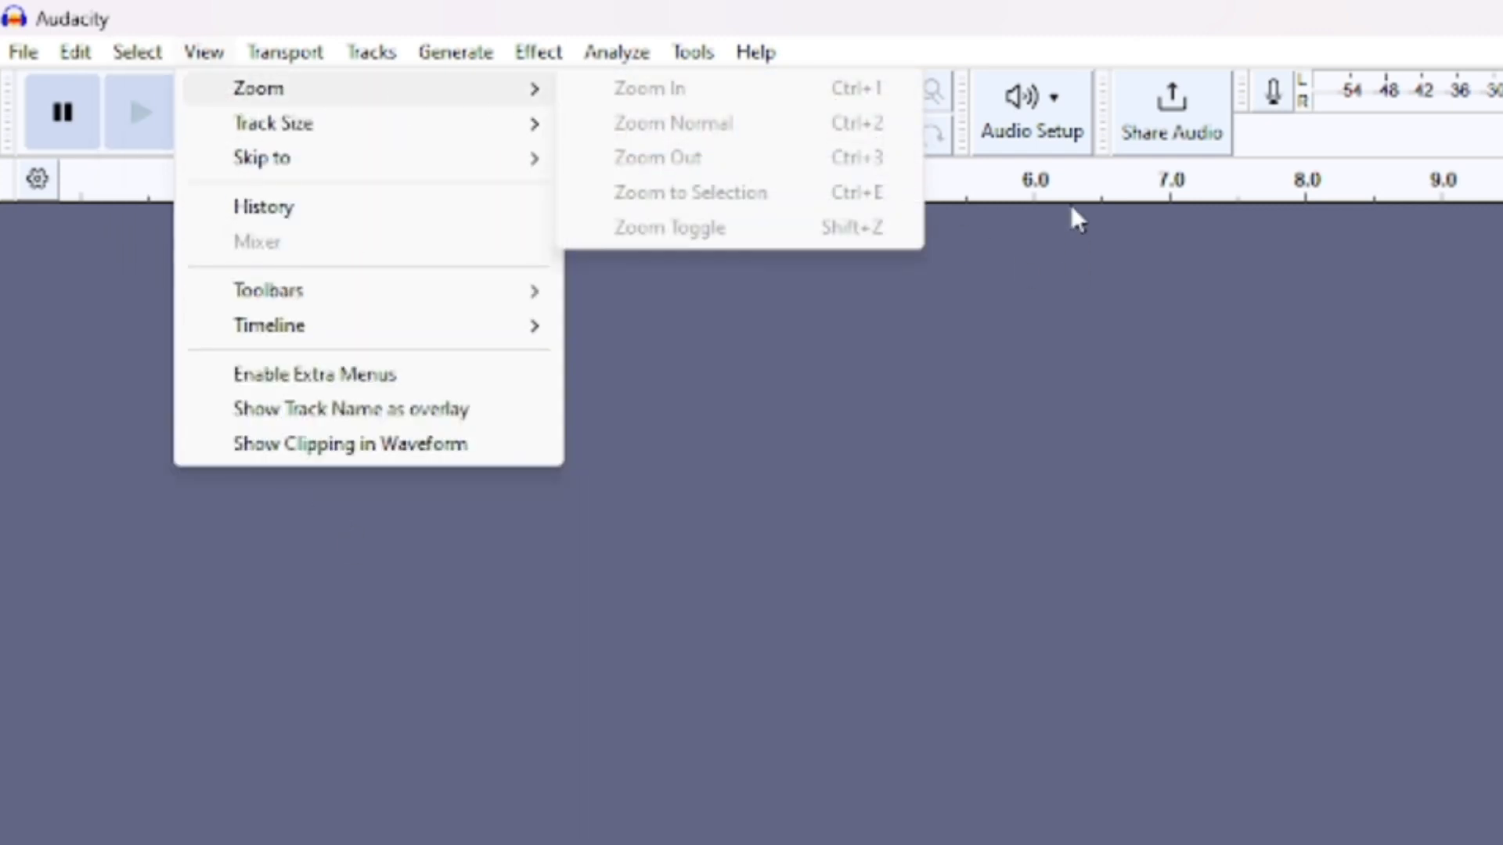
pyautogui.moveTo(467, 63)
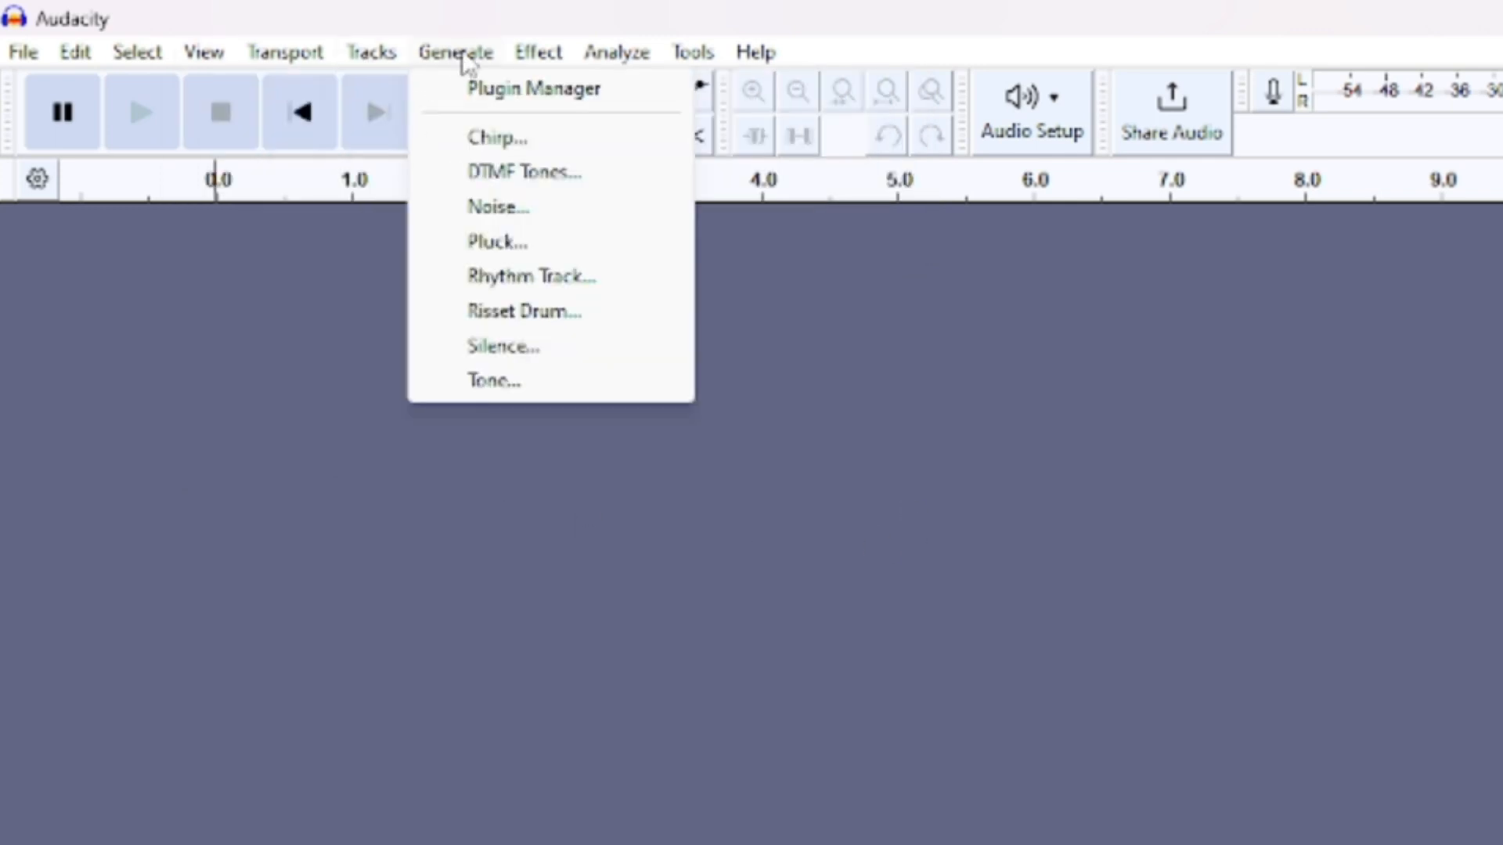
pyautogui.moveTo(547, 53)
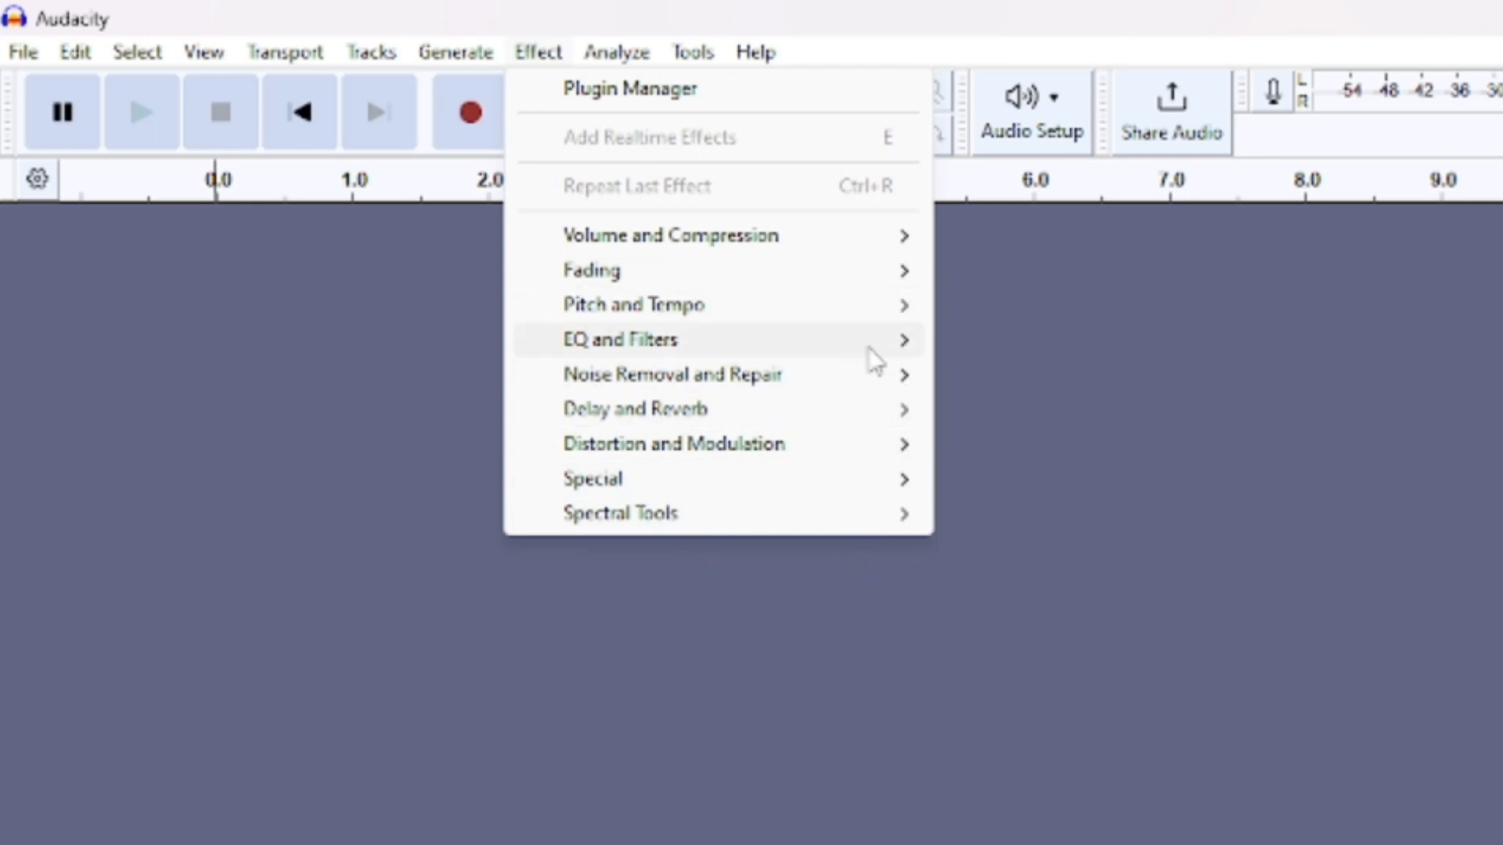
pyautogui.click(1188, 455)
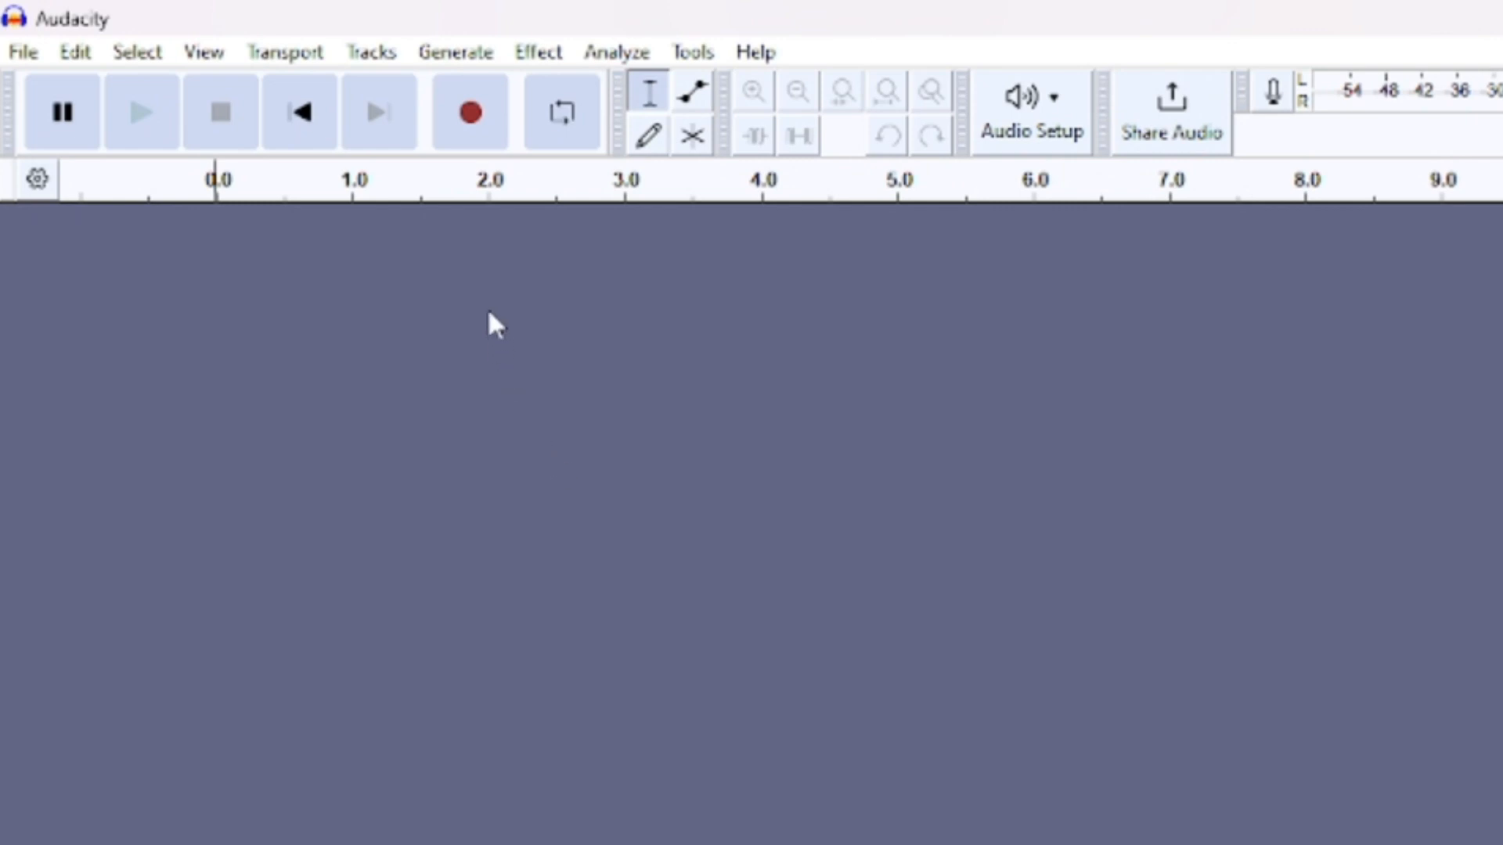
# - Record a stereo audio clip onto a new track in the empty project and stop the recording
pyautogui.click(487, 130)
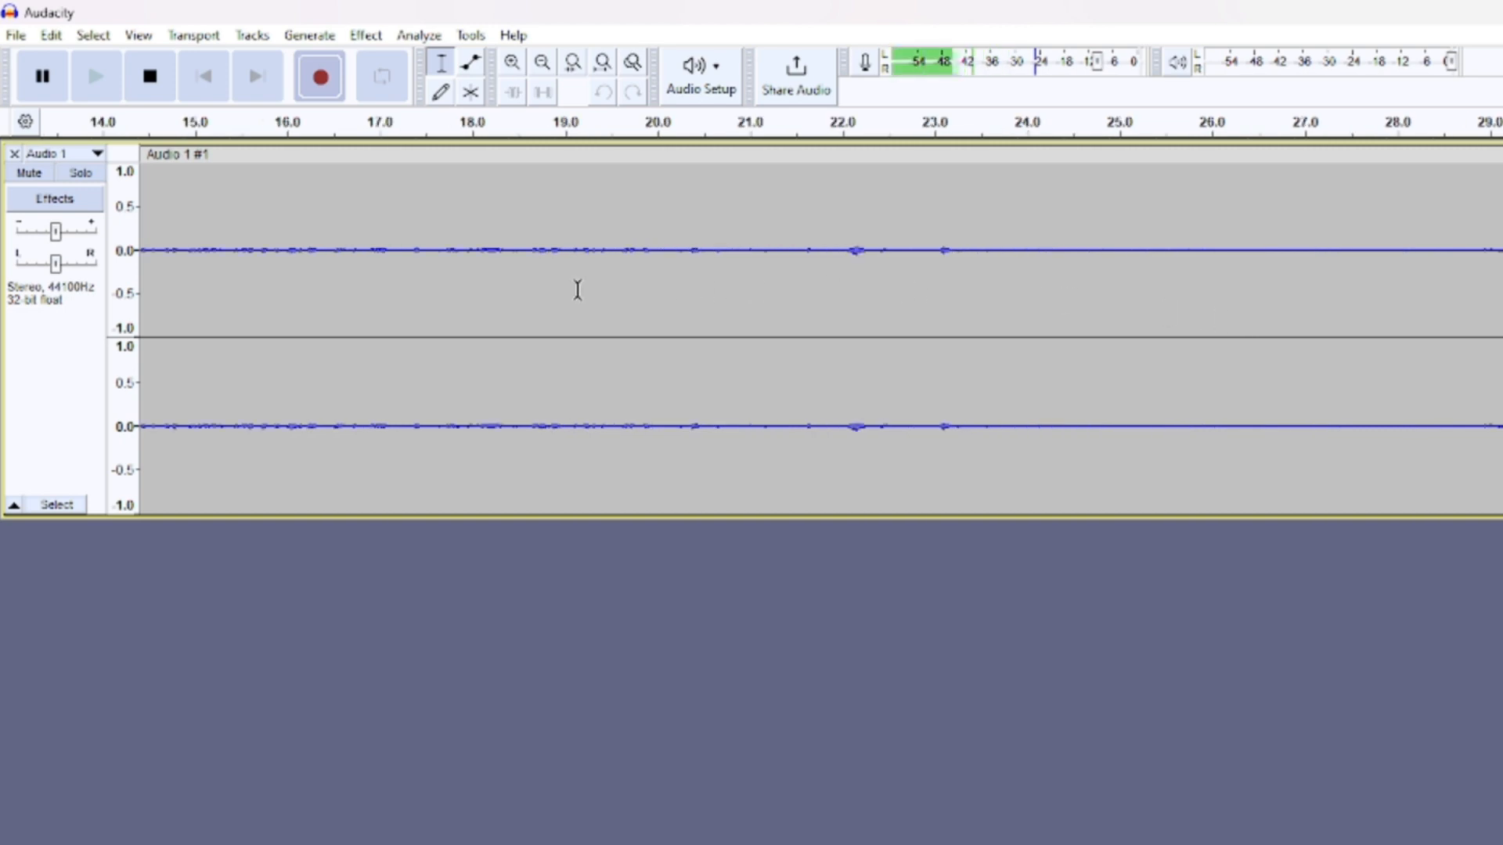
pyautogui.click(152, 88)
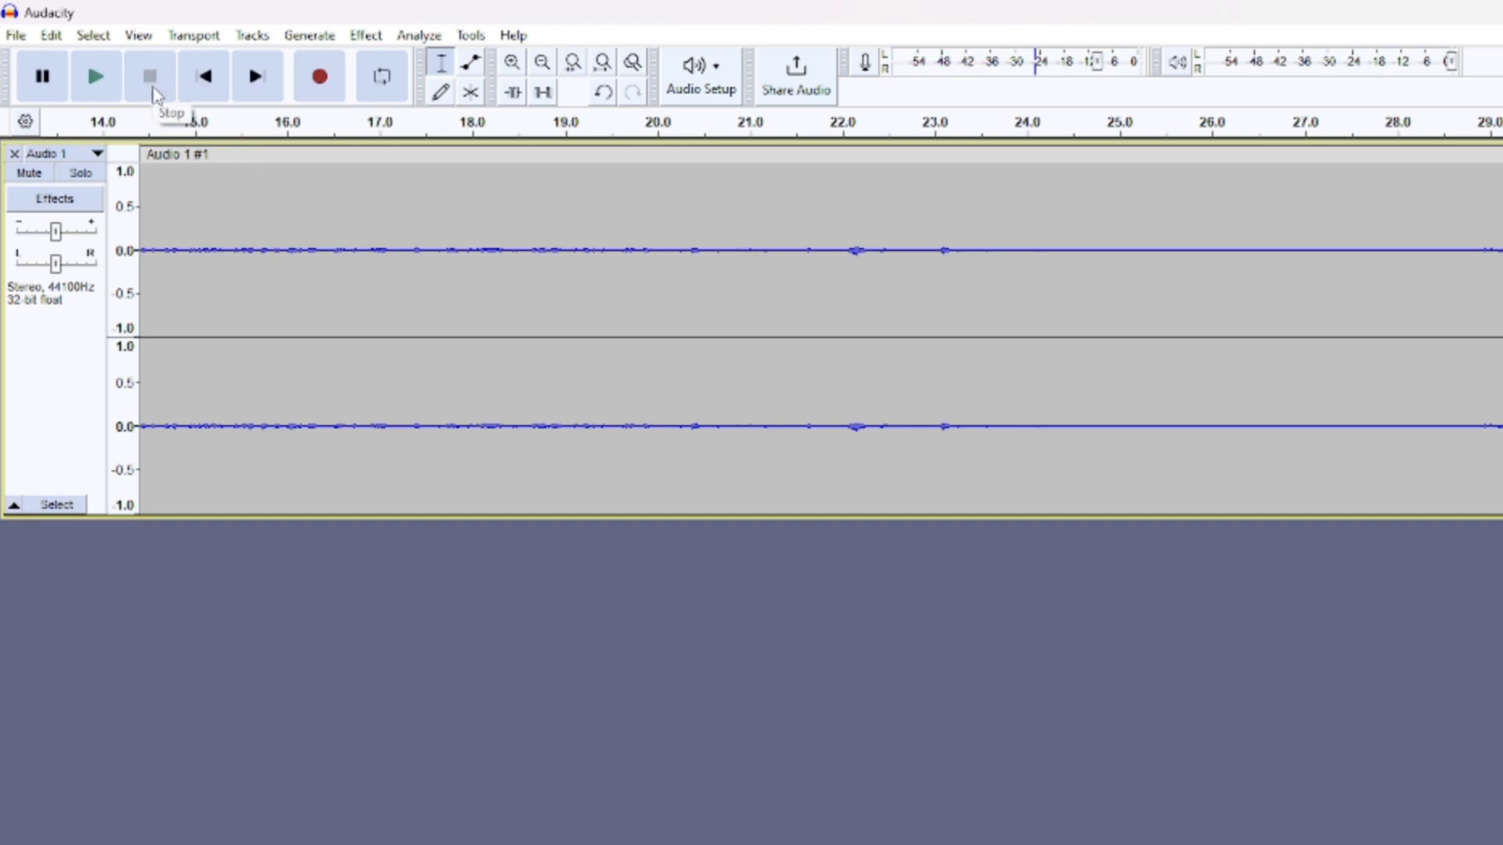
# - Play back the recorded track, raise its gain slightly during playback, and stop it
pyautogui.click(95, 88)
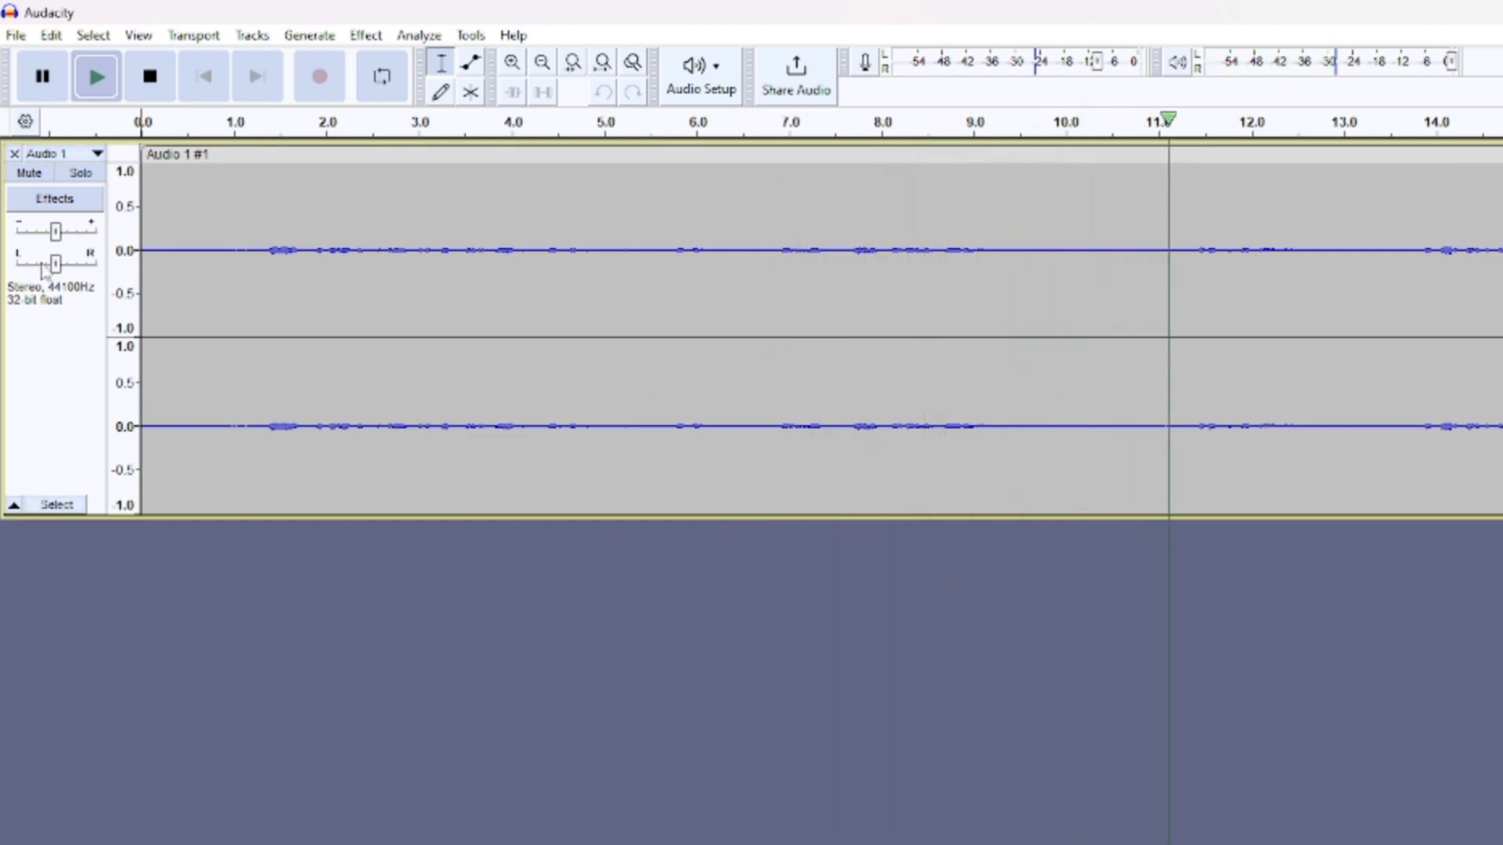
pyautogui.moveTo(57, 237)
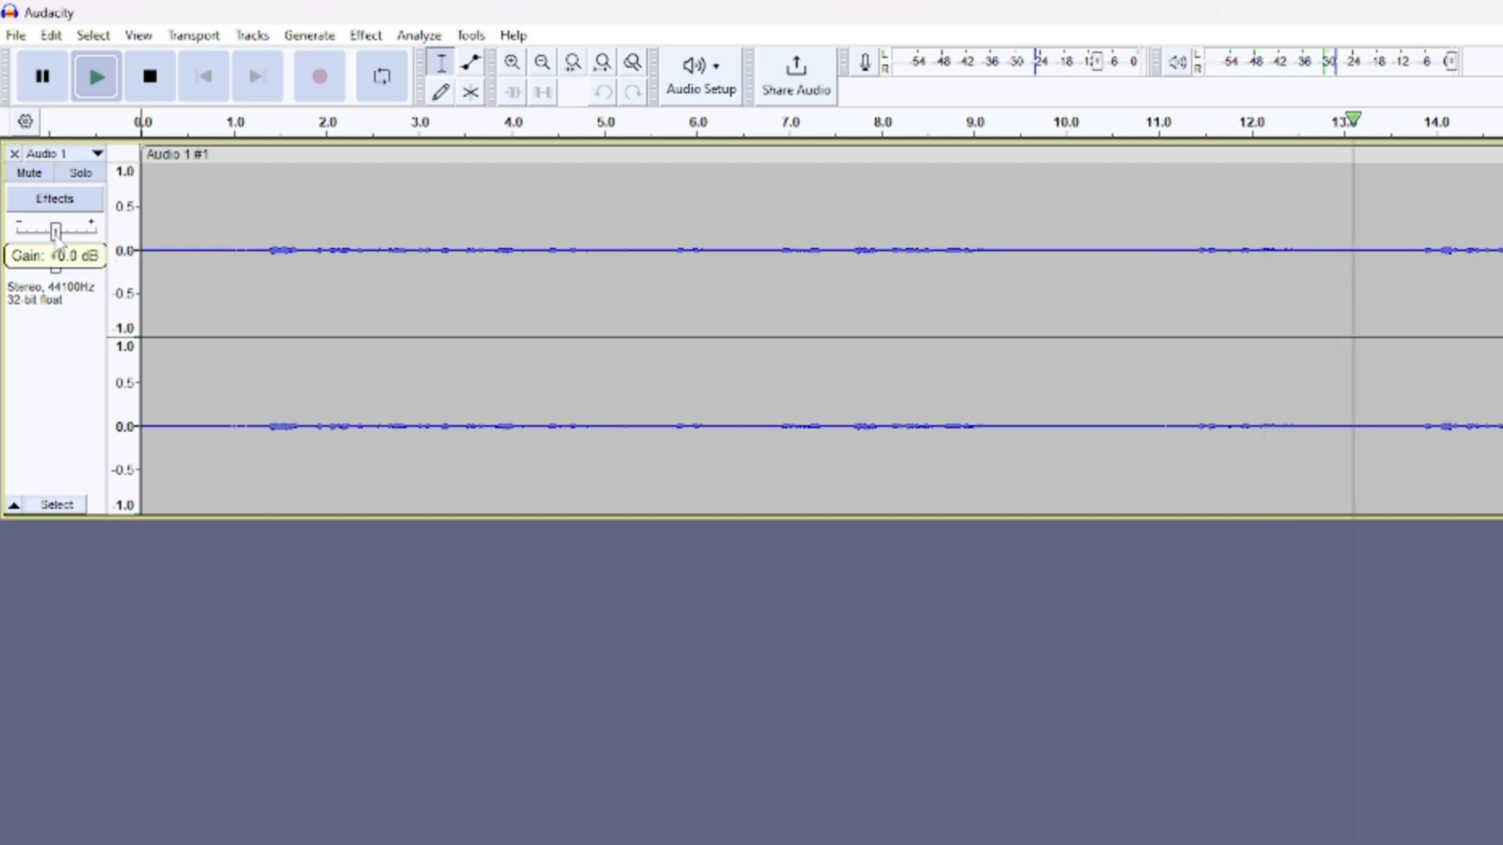
pyautogui.moveTo(57, 238); pyautogui.dragTo(66, 242)
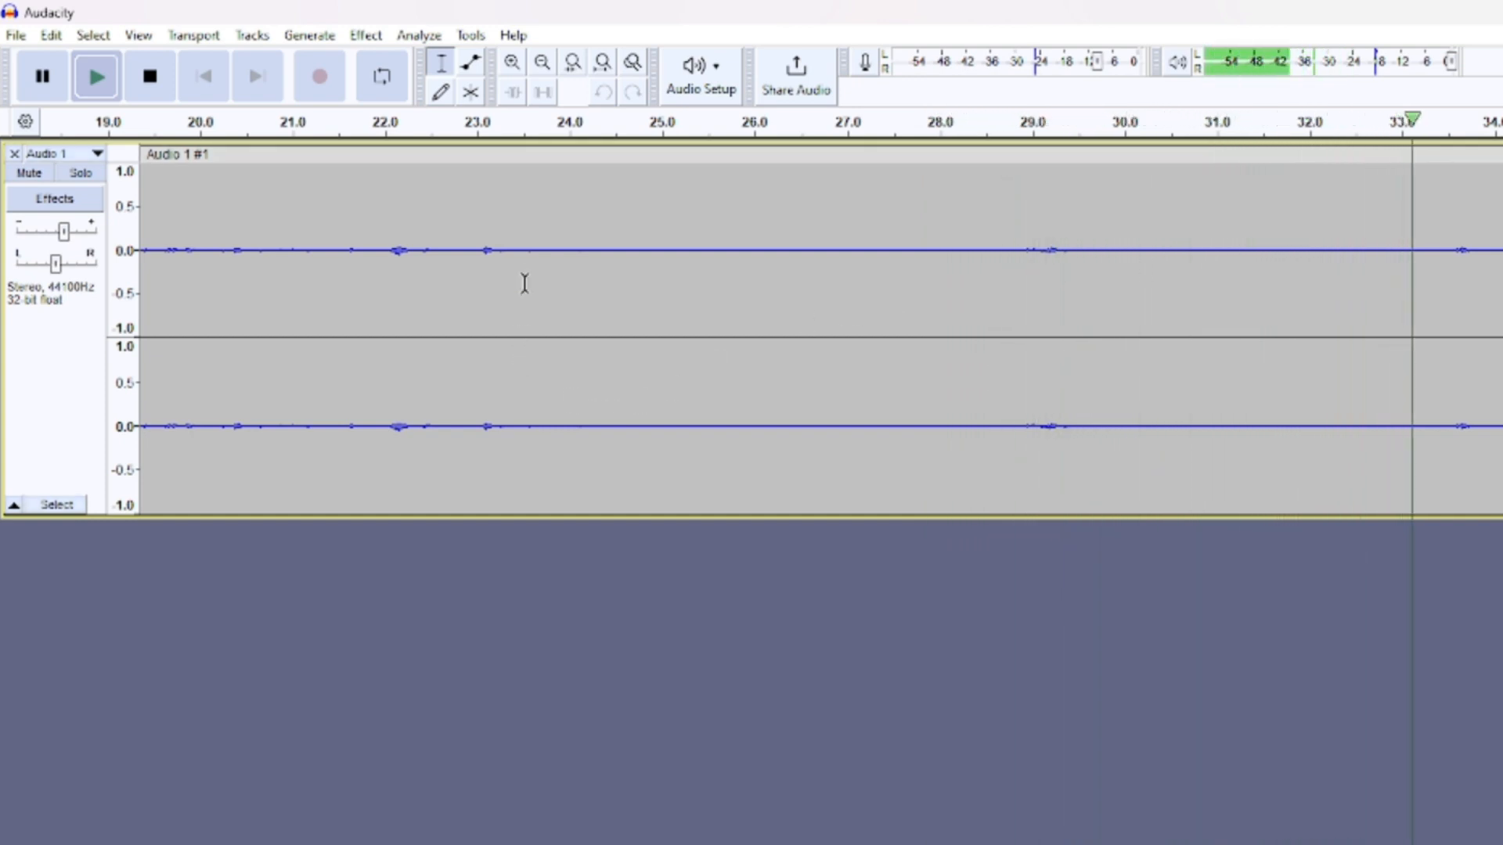
pyautogui.press('space')
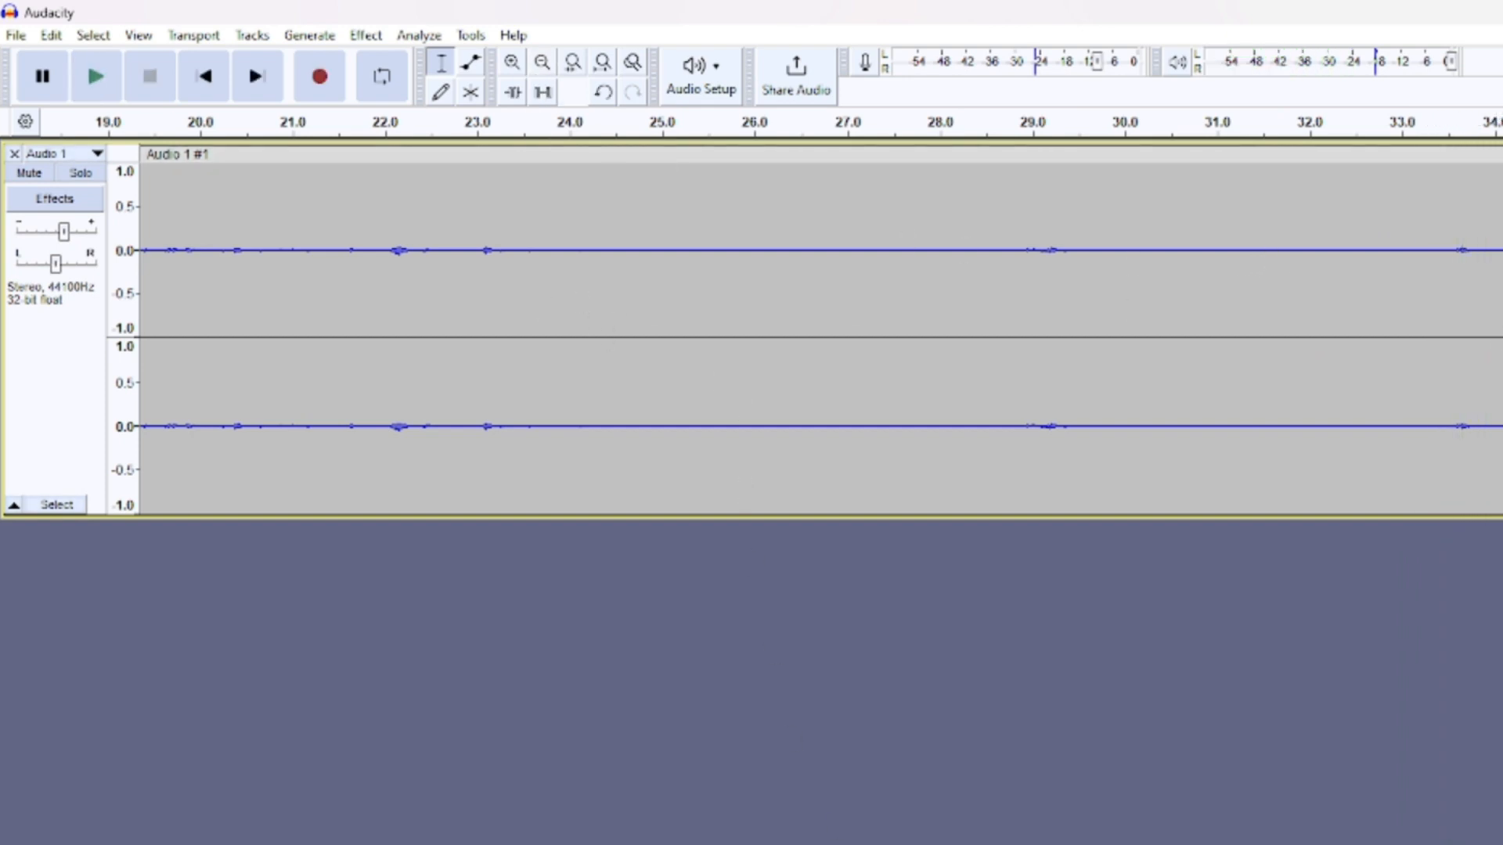
pyautogui.hscroll(-15, 783, 336)
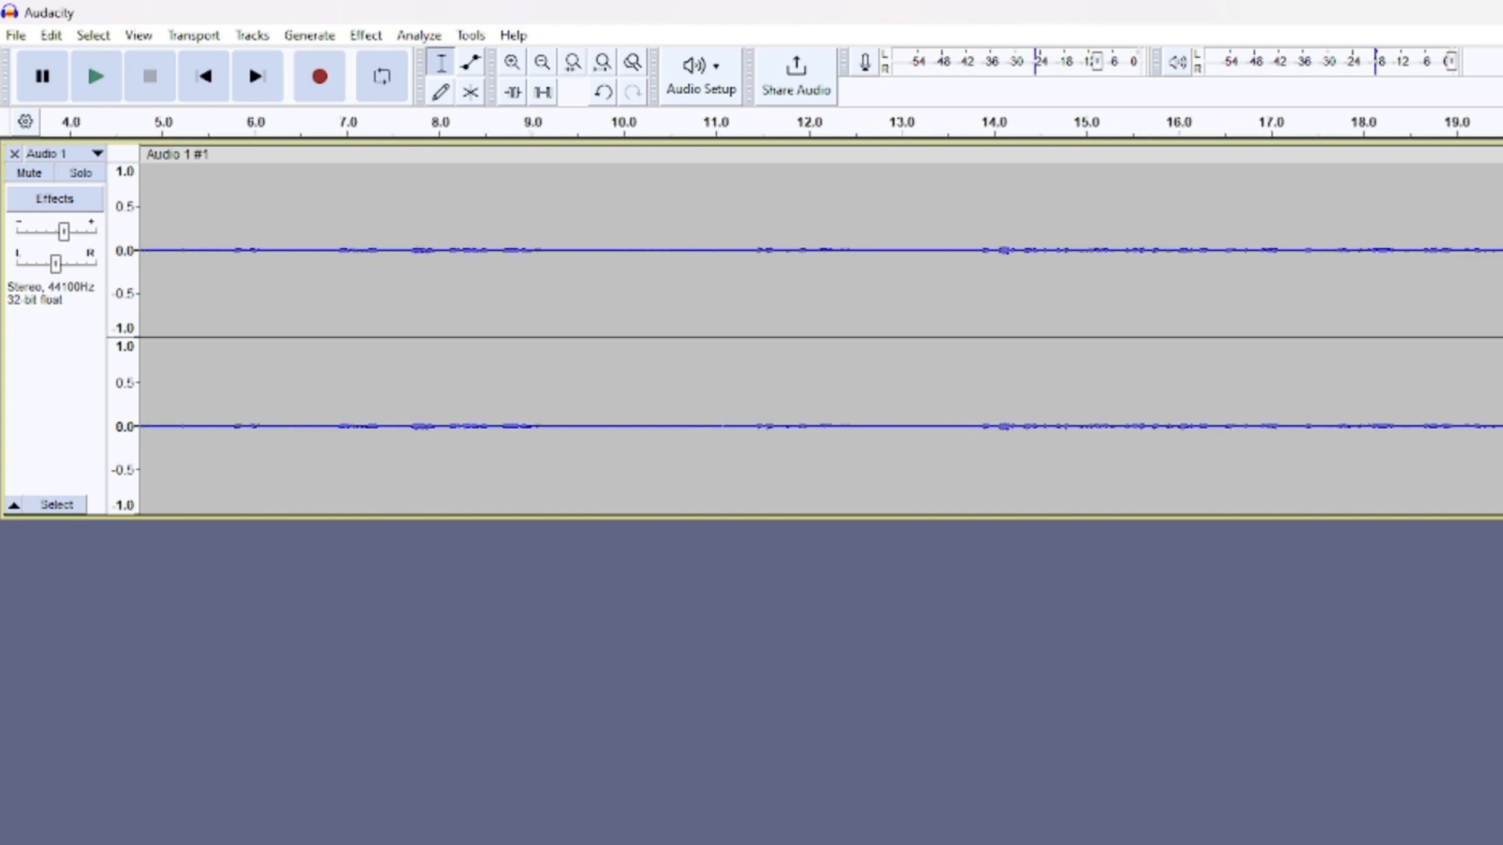
pyautogui.hscroll(11, 782, 337)
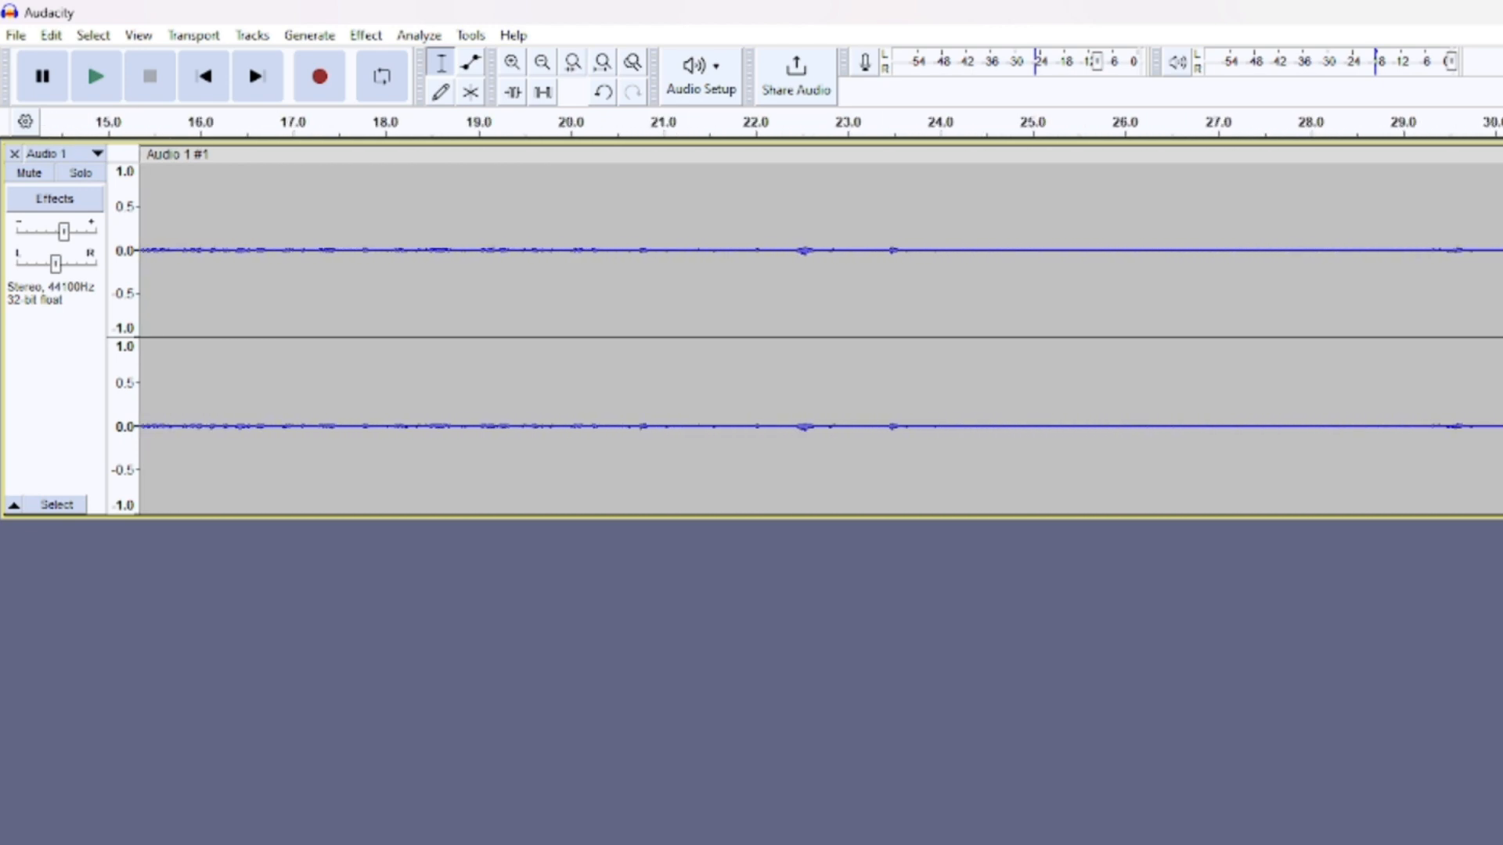
# - Amplify the recorded track from about 1 second onward by 25.074 dB, previewing before applying, and play back the result
pyautogui.hscroll(2, 783, 337)
pyautogui.hscroll(-16, 783, 336)
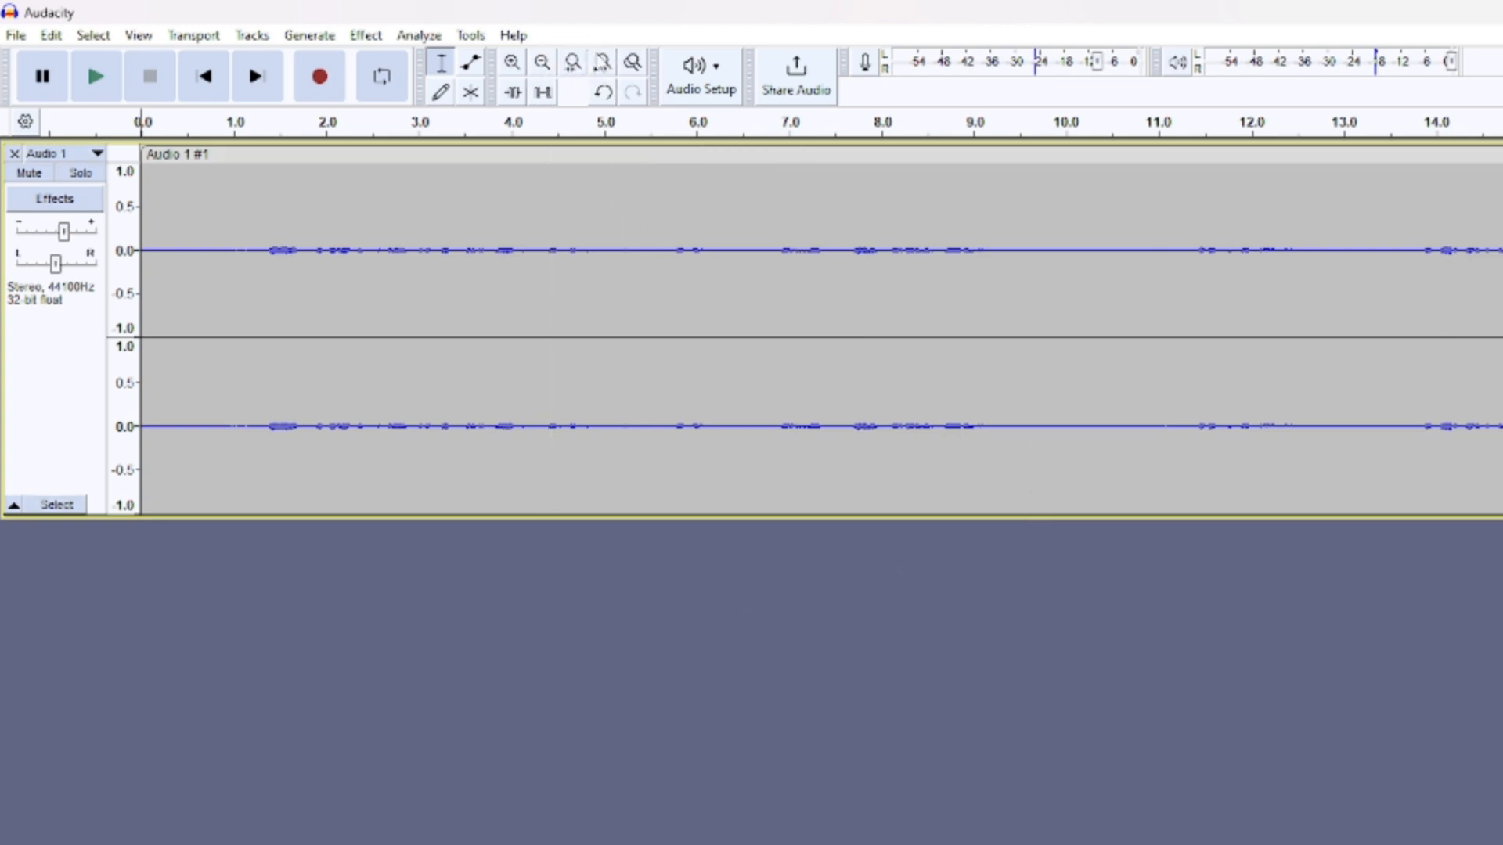
pyautogui.click(542, 62)
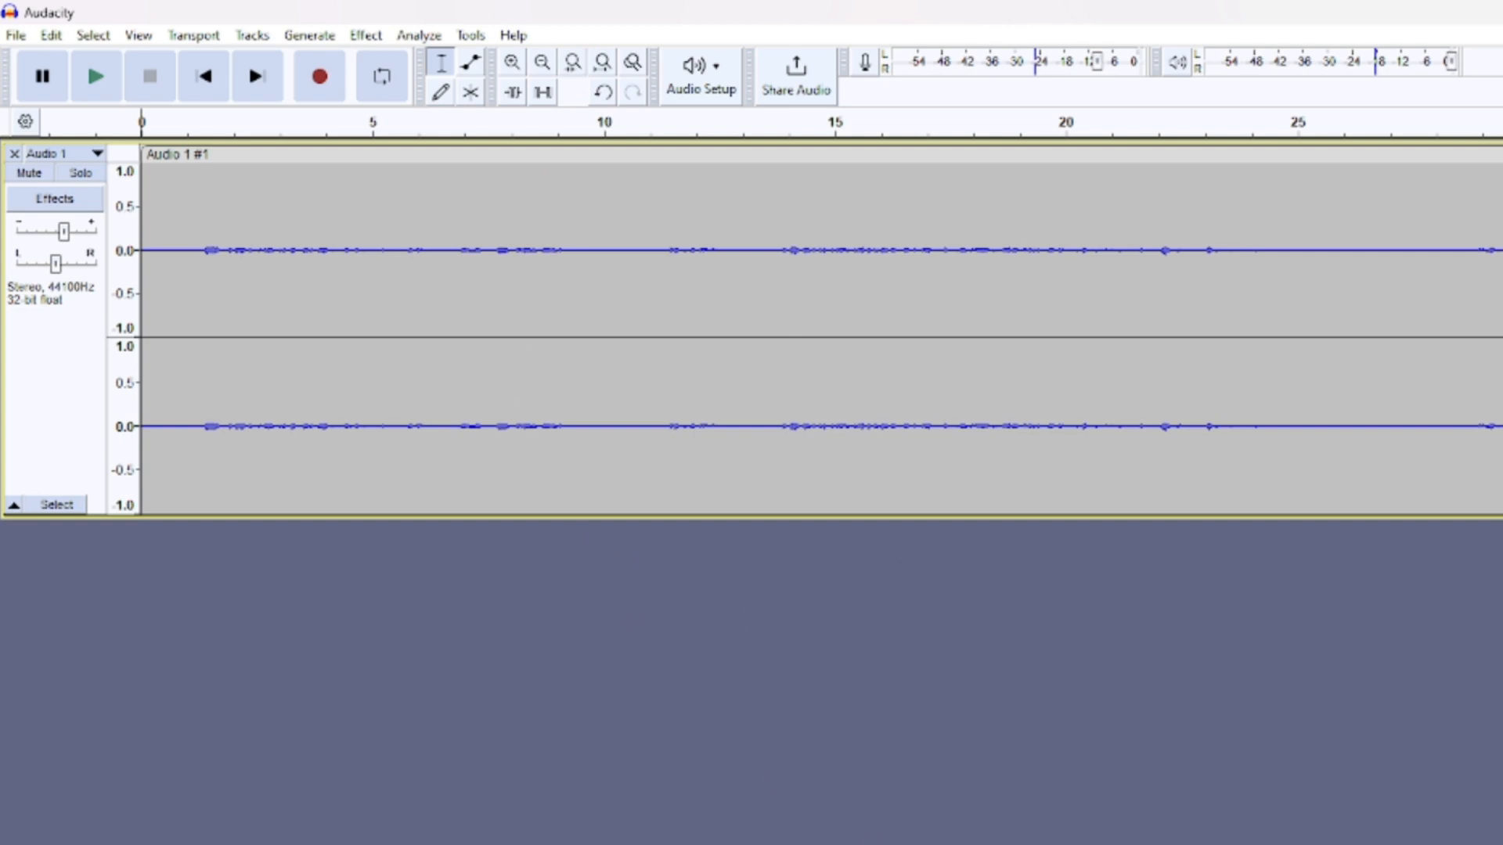
pyautogui.hscroll(3, 820, 328)
pyautogui.hscroll(-3, 820, 329)
pyautogui.click(194, 302)
pyautogui.moveTo(208, 305); pyautogui.dragTo(1499, 342)
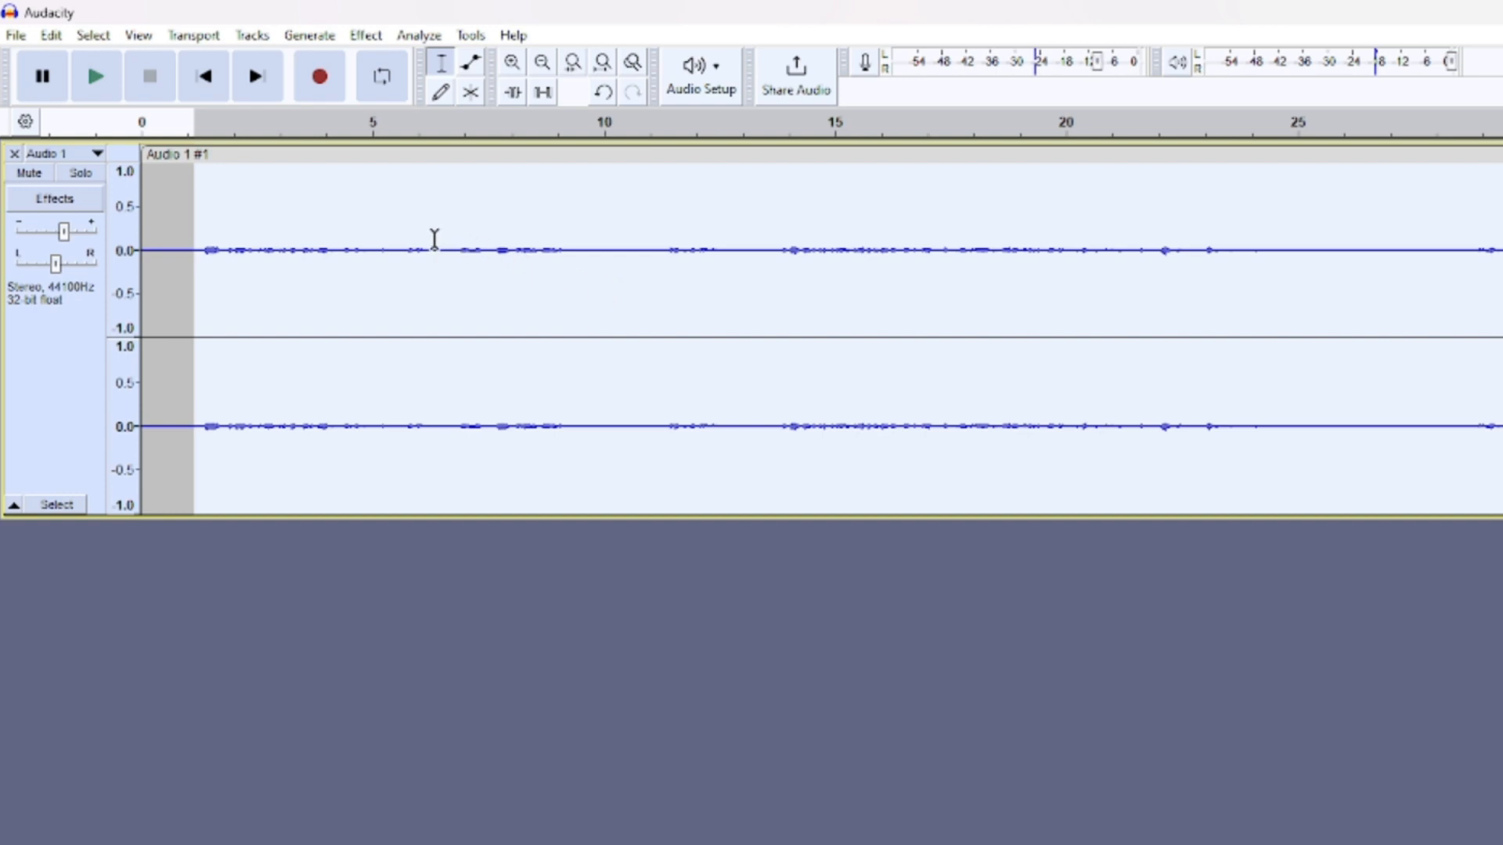
pyautogui.click(366, 35)
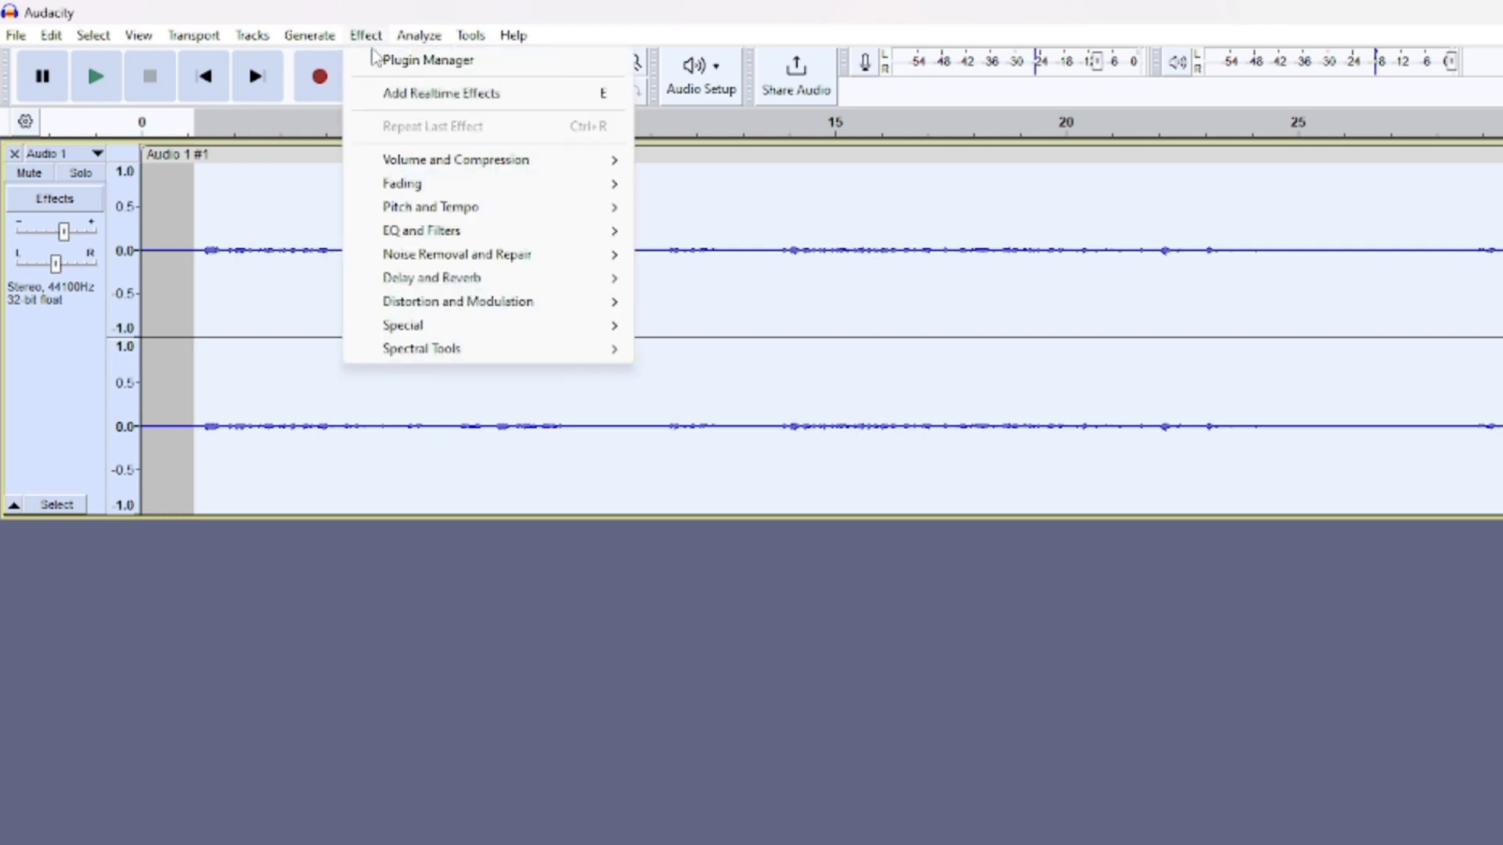
pyautogui.moveTo(403, 163)
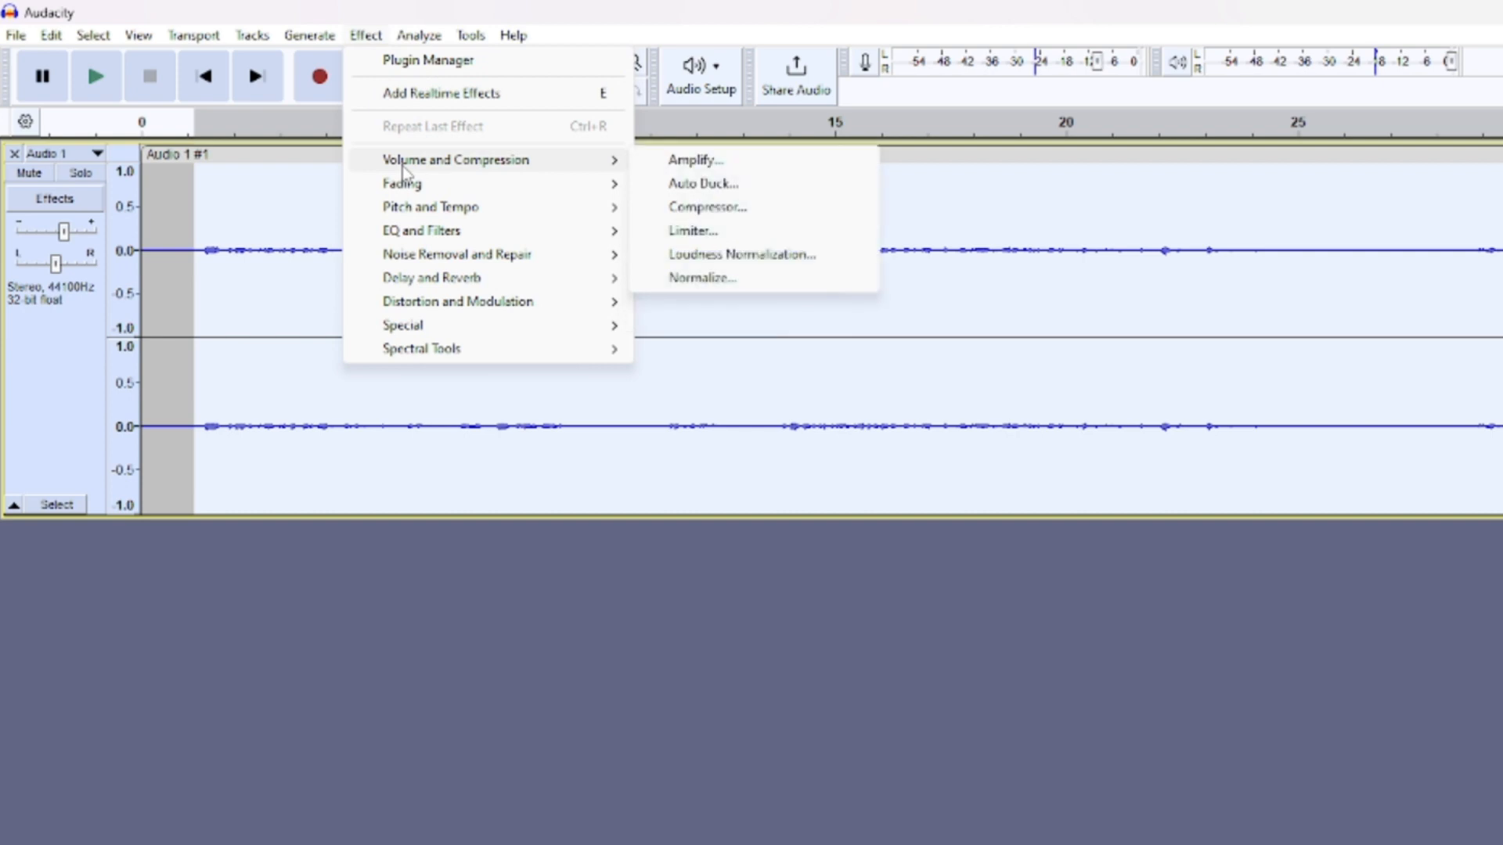
pyautogui.click(697, 160)
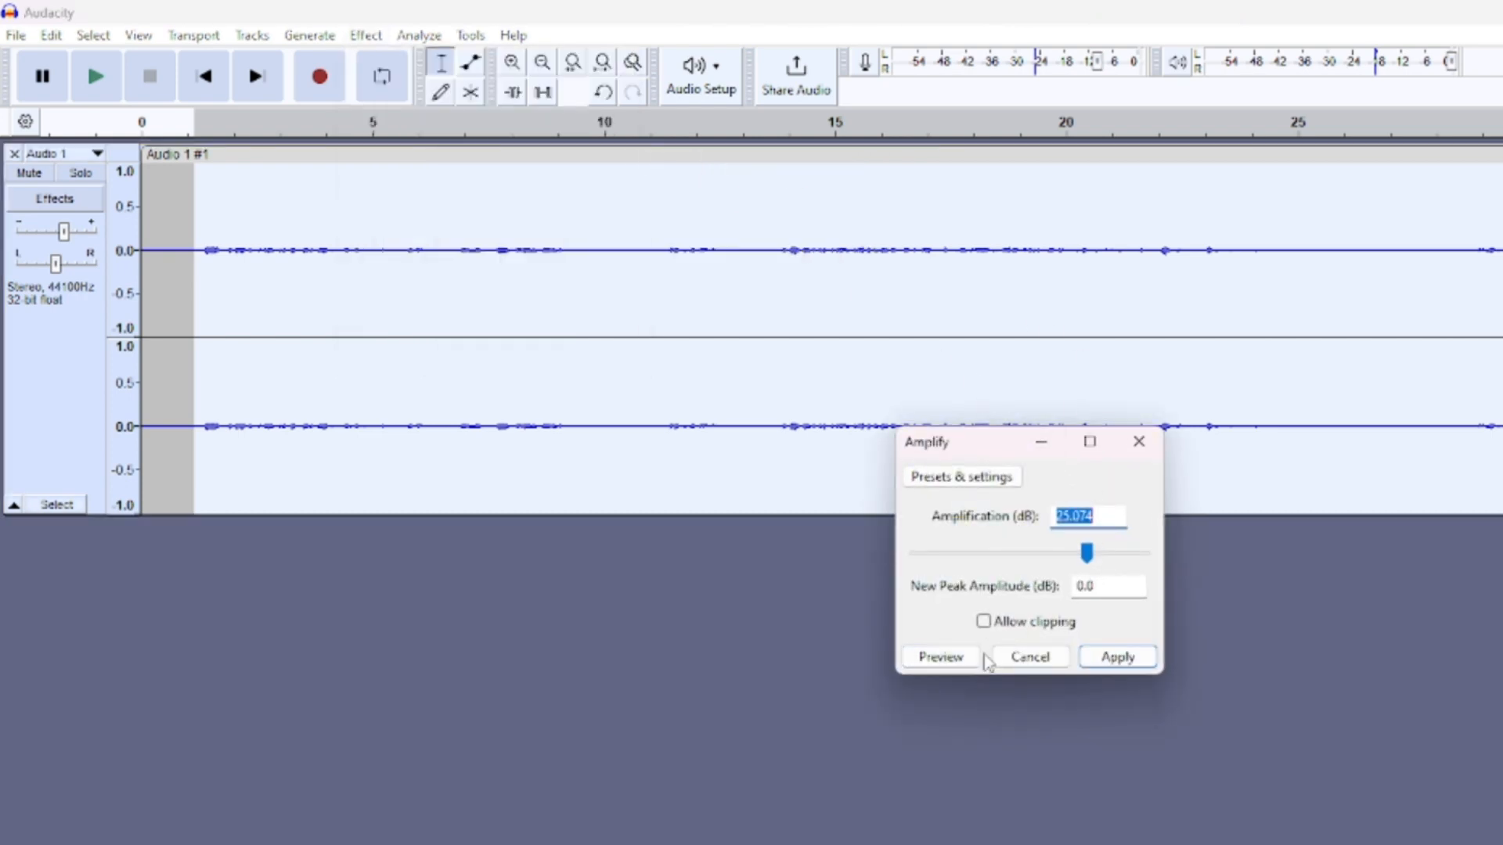
pyautogui.click(941, 657)
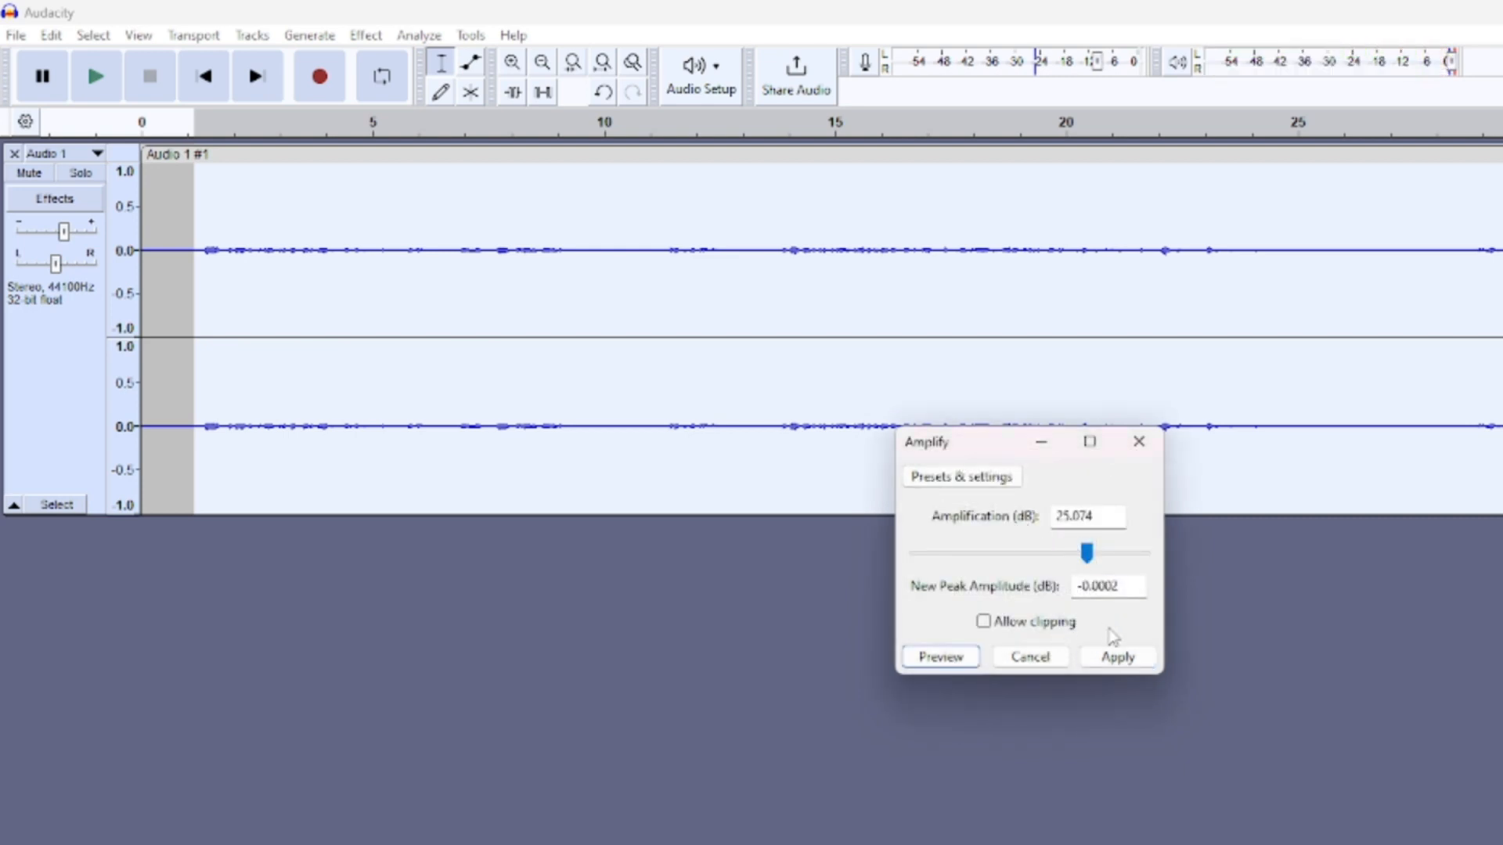
pyautogui.click(1118, 657)
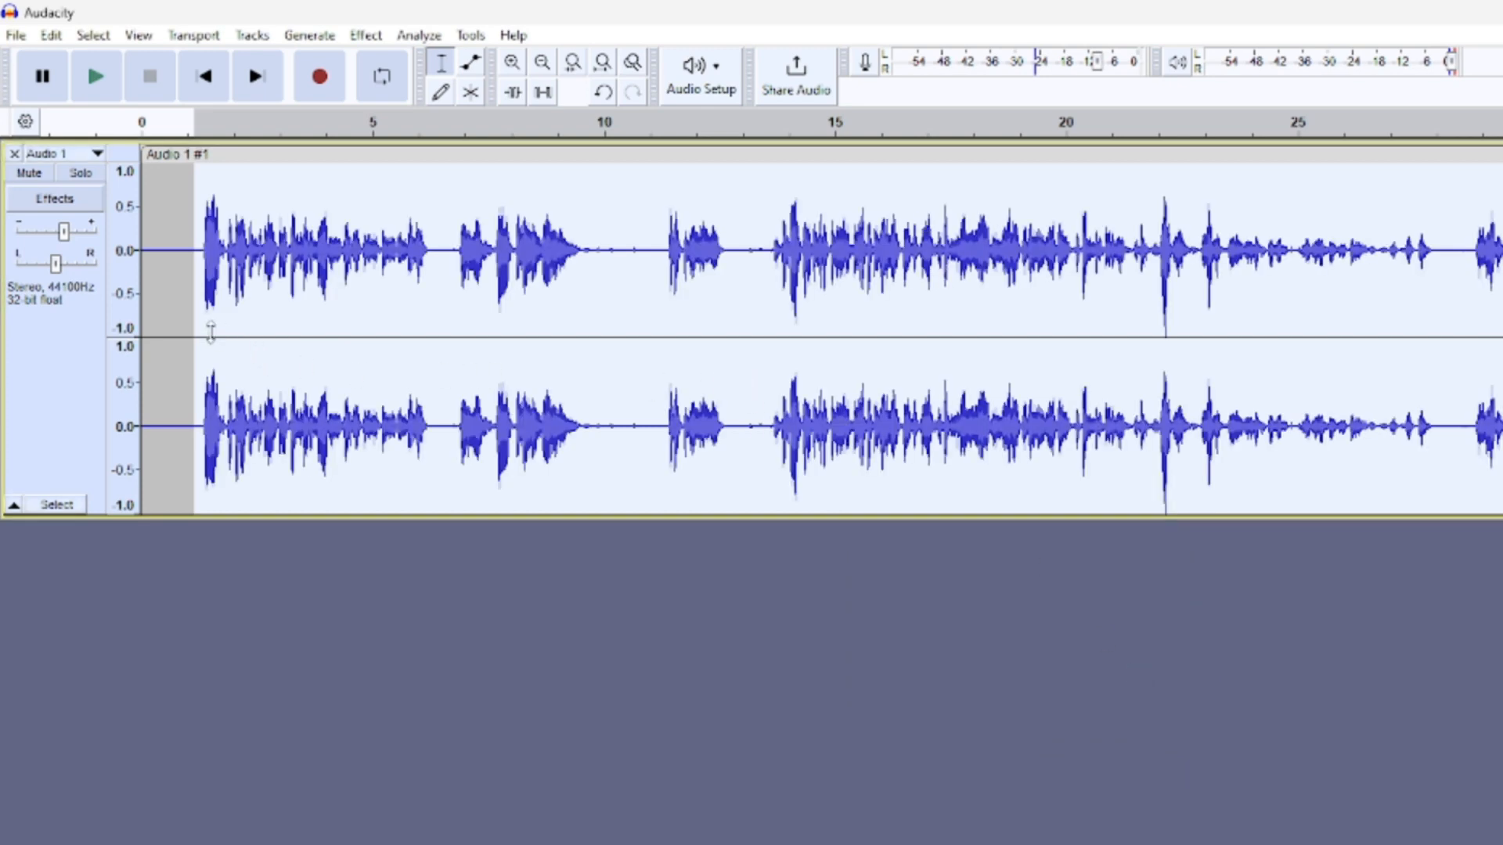
pyautogui.click(95, 79)
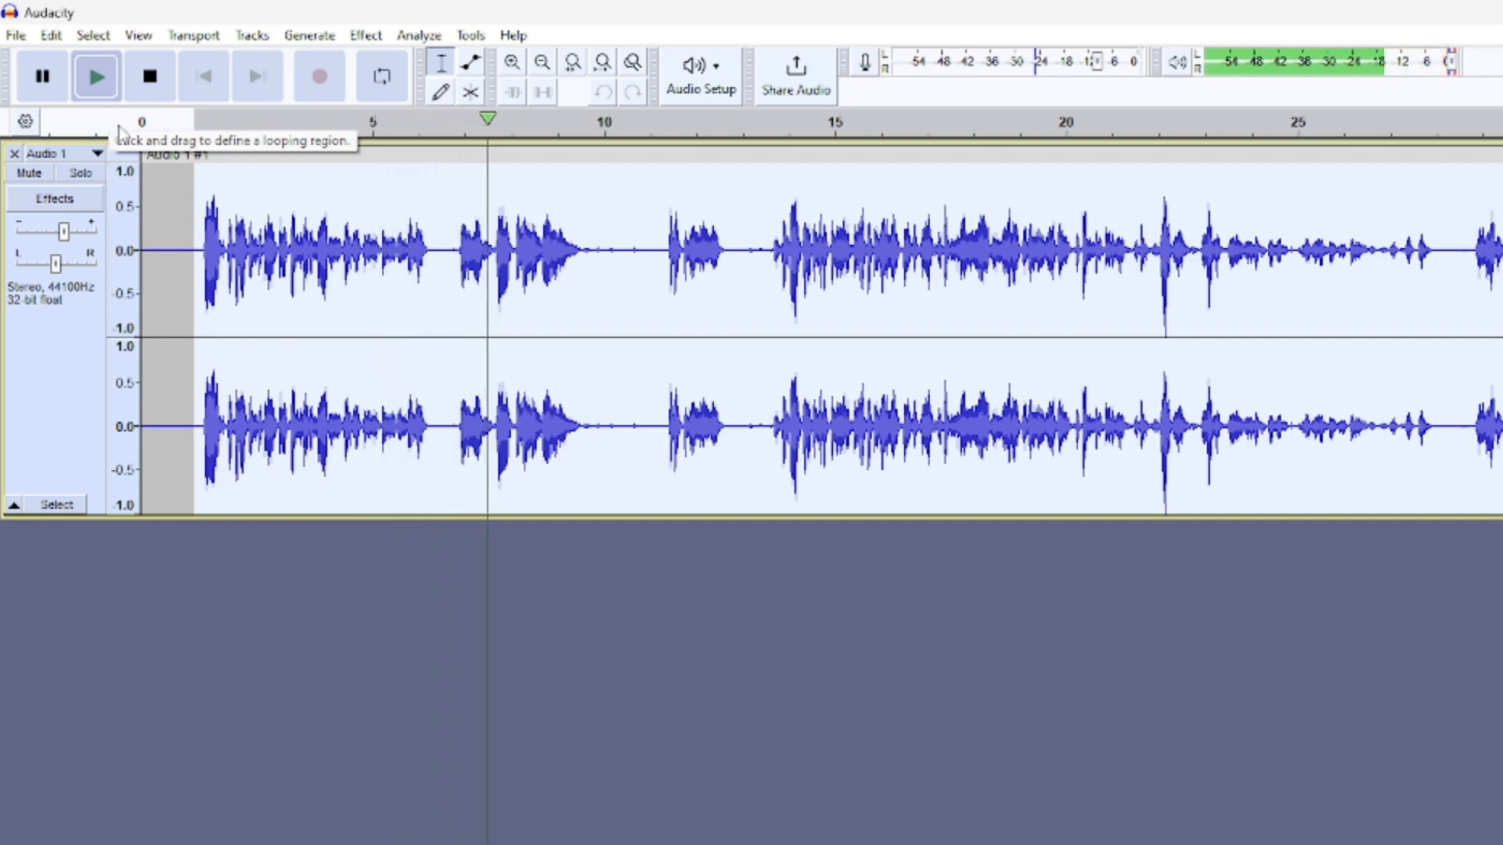
pyautogui.click(150, 76)
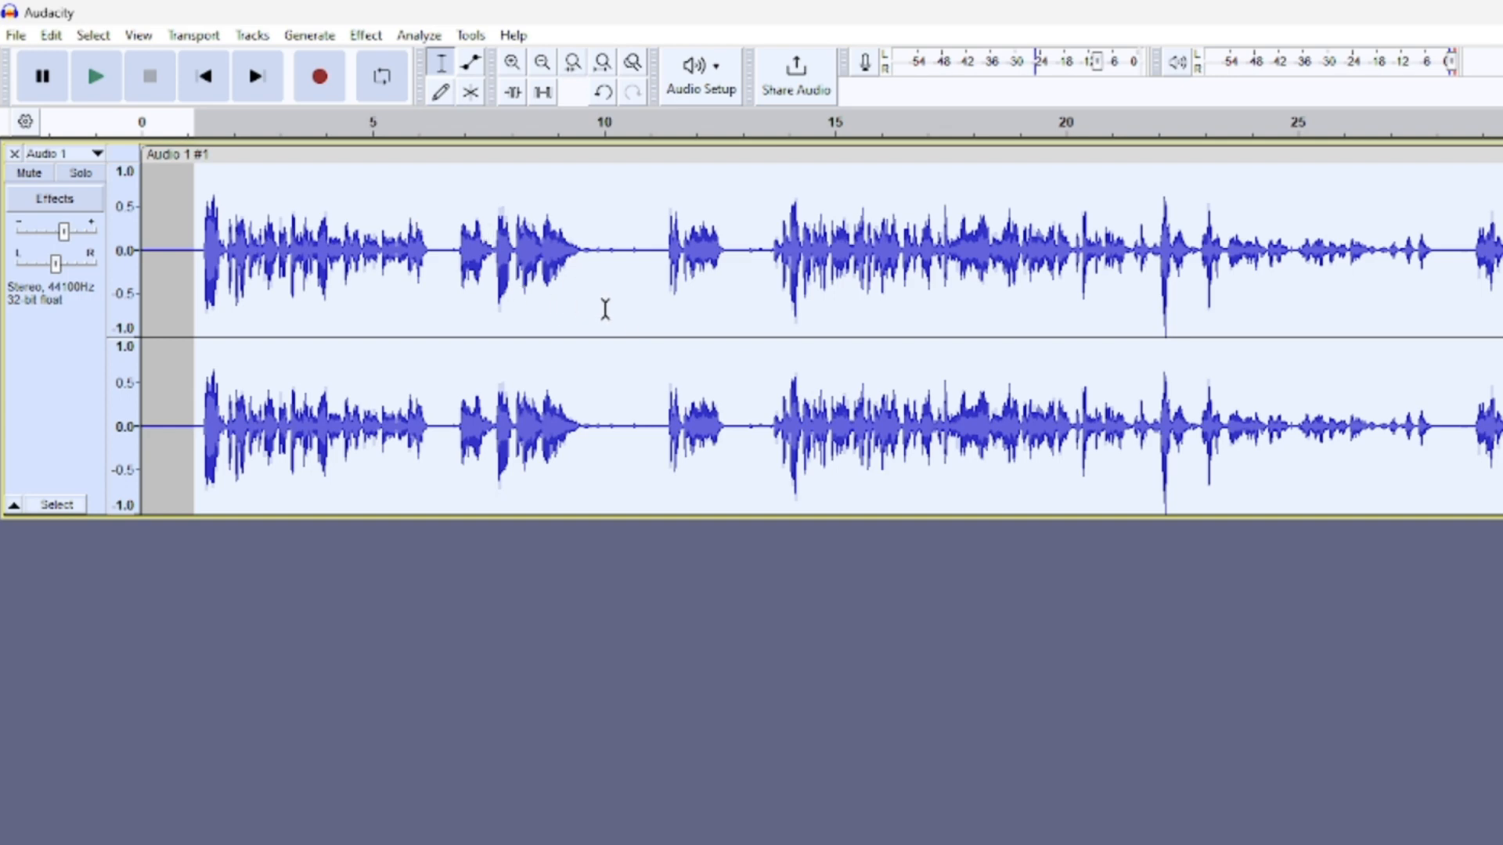
# - Select the audio from about 1 to 10 seconds, open the Reverb effect and preview its current settings
pyautogui.moveTo(597, 321); pyautogui.dragTo(189, 322)
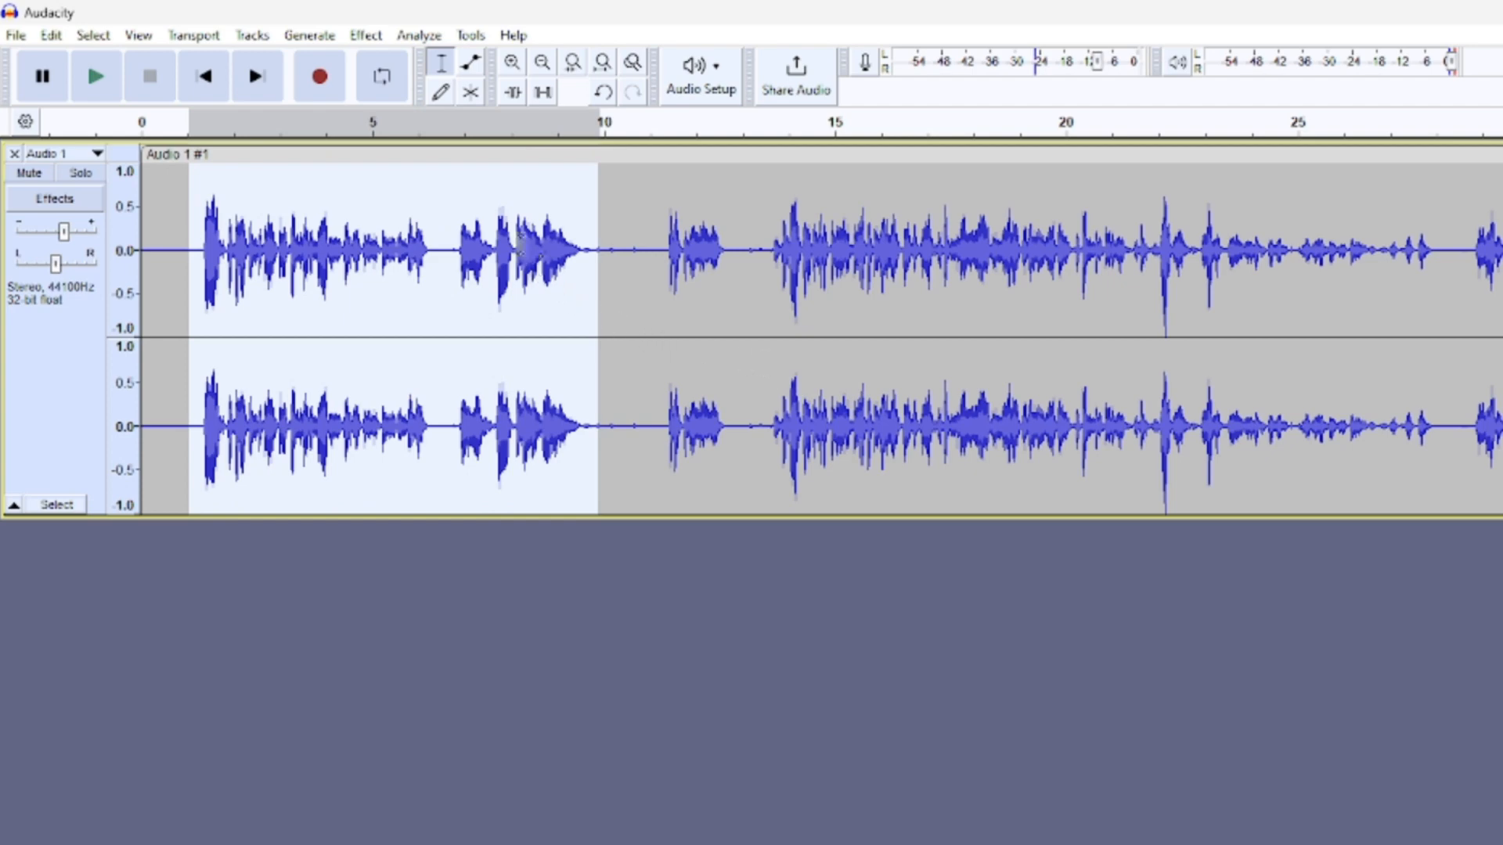
pyautogui.click(367, 36)
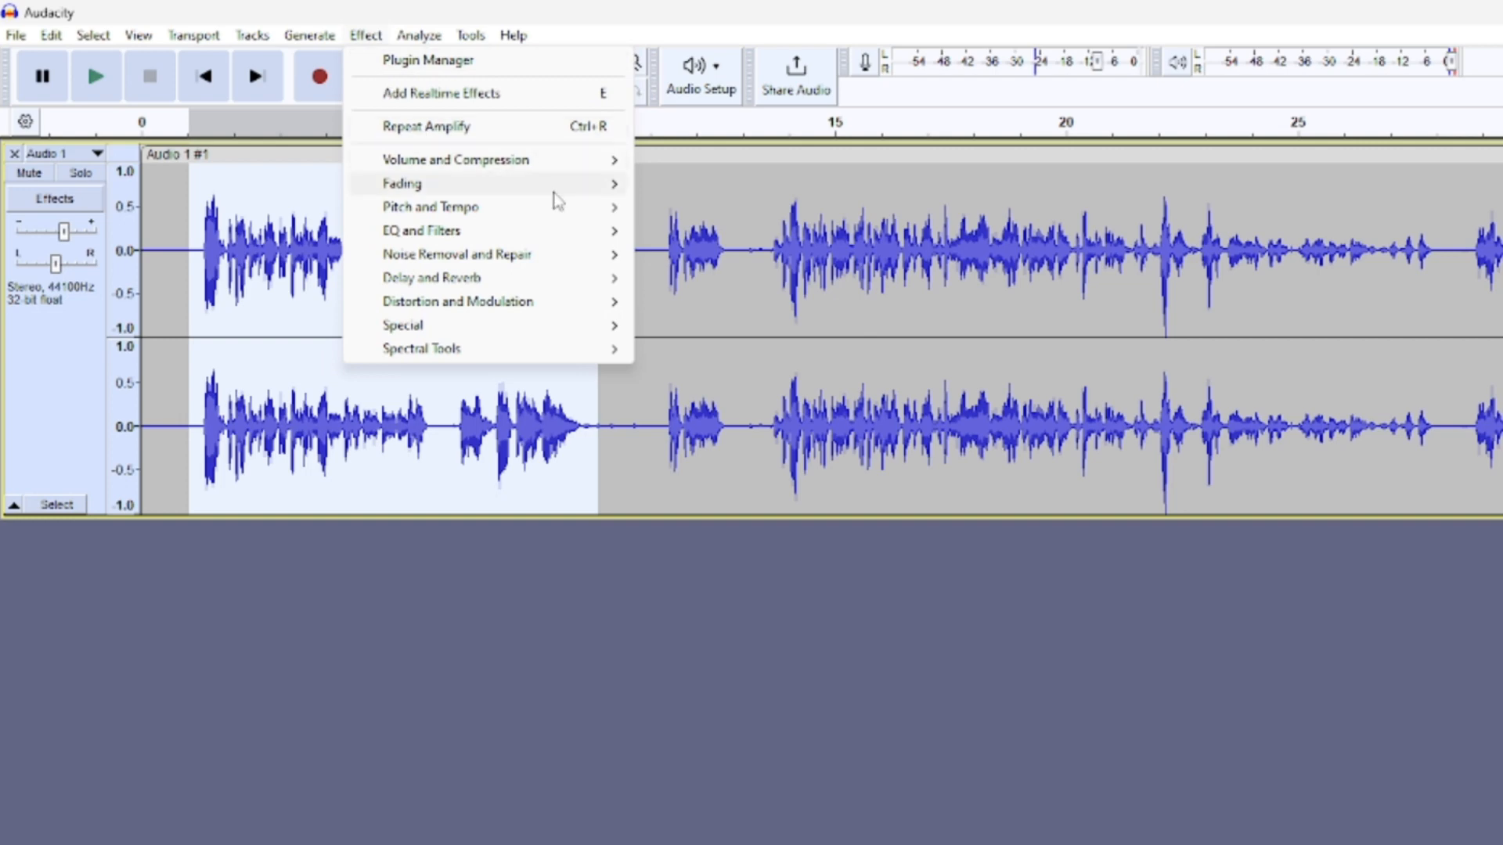
pyautogui.moveTo(555, 191)
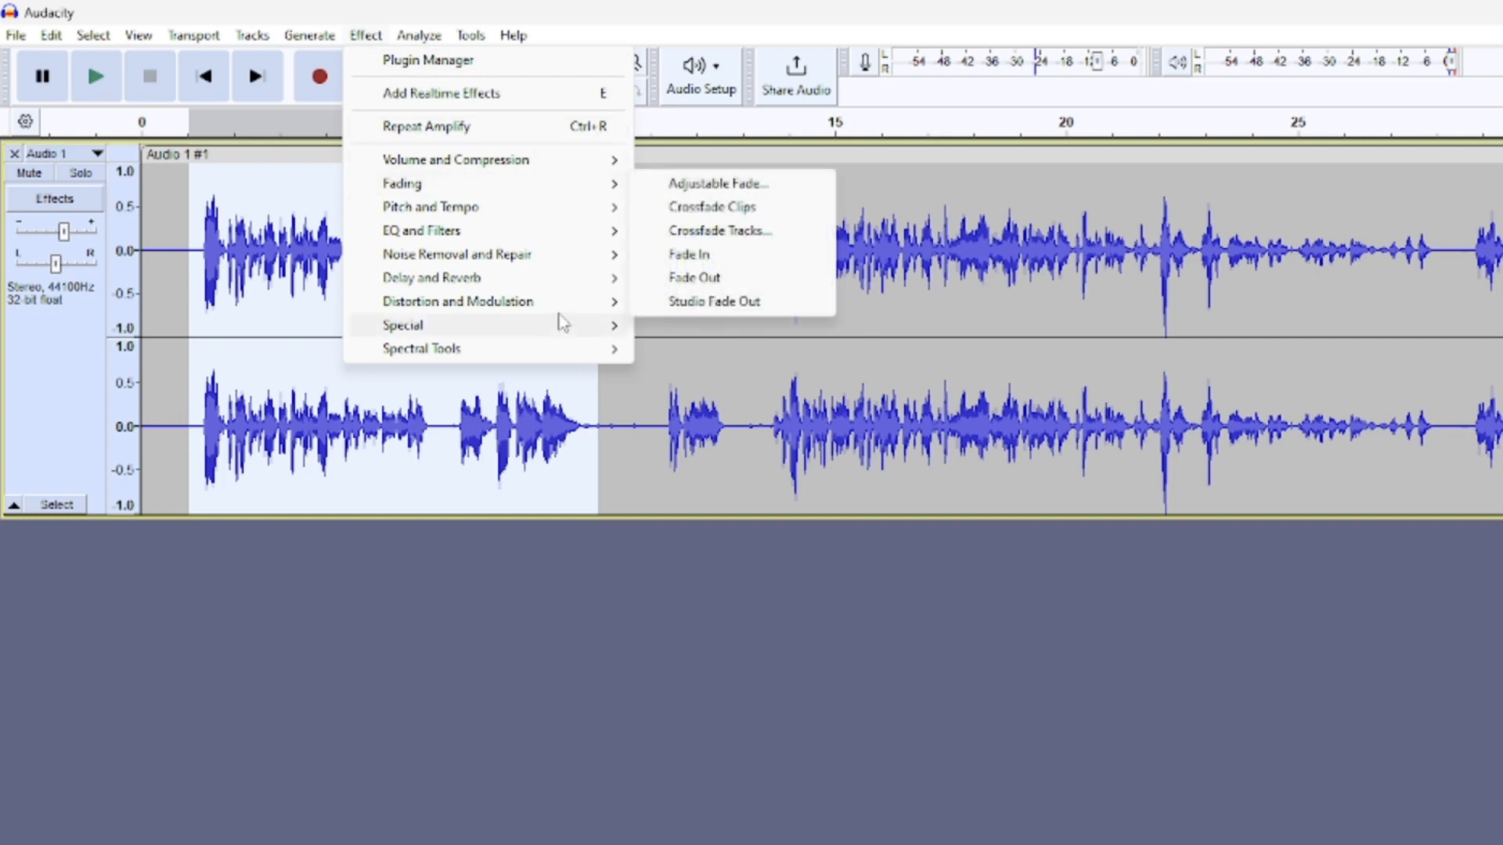
pyautogui.moveTo(561, 288)
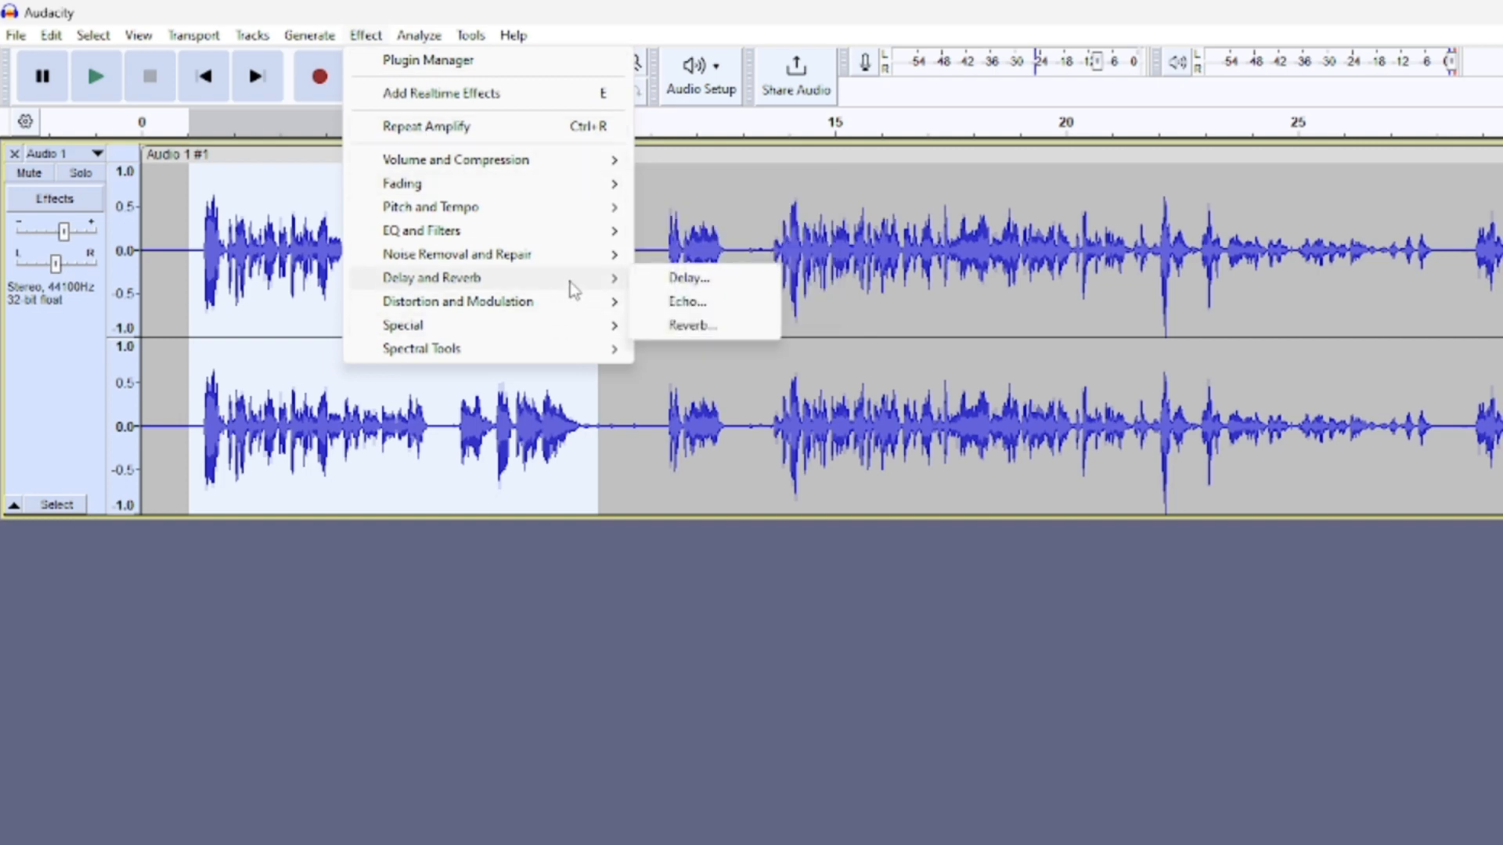
pyautogui.click(692, 325)
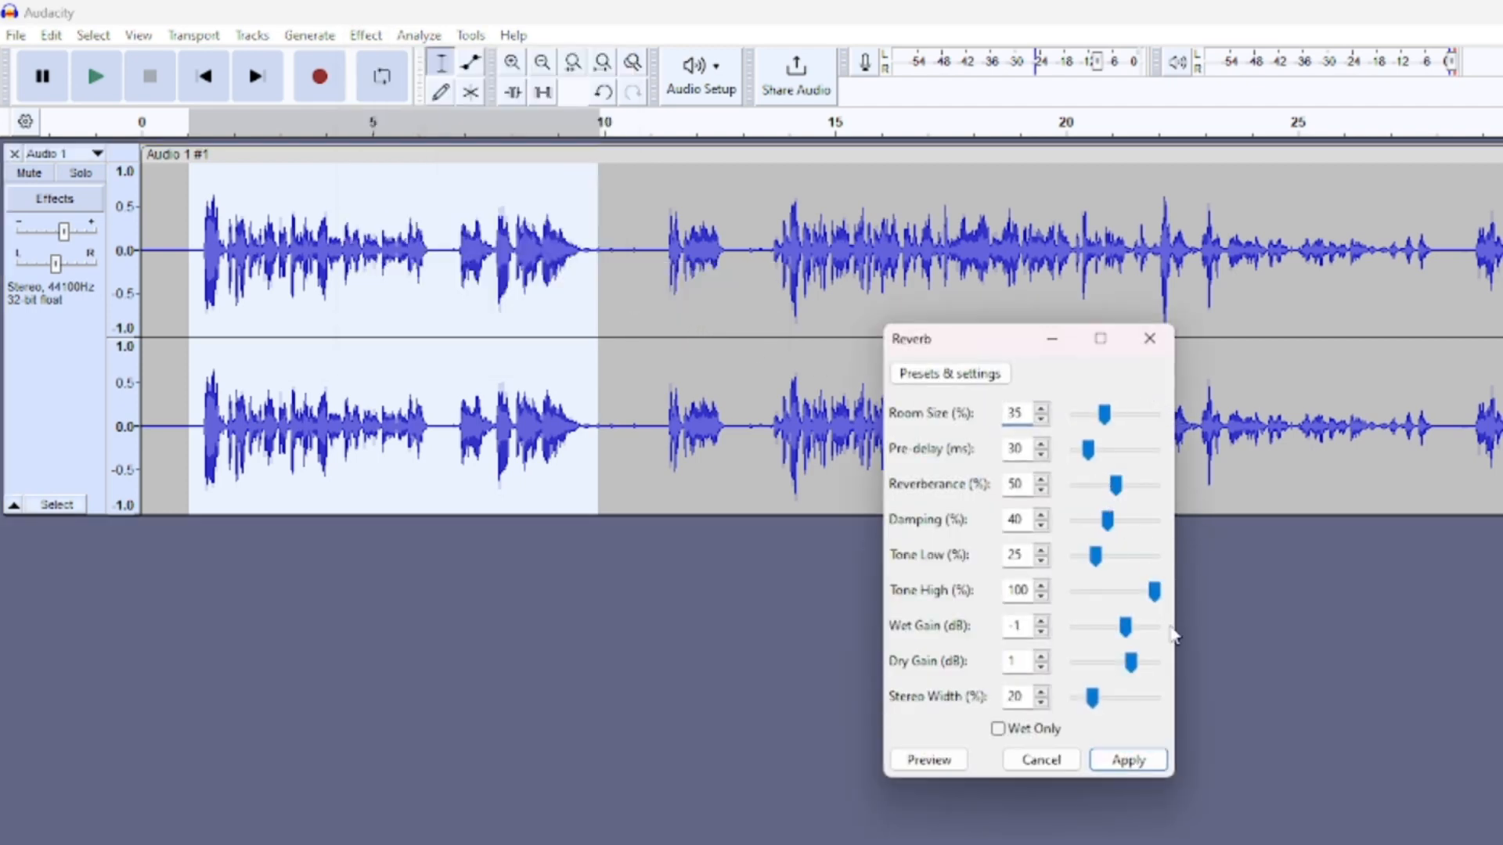
pyautogui.click(929, 760)
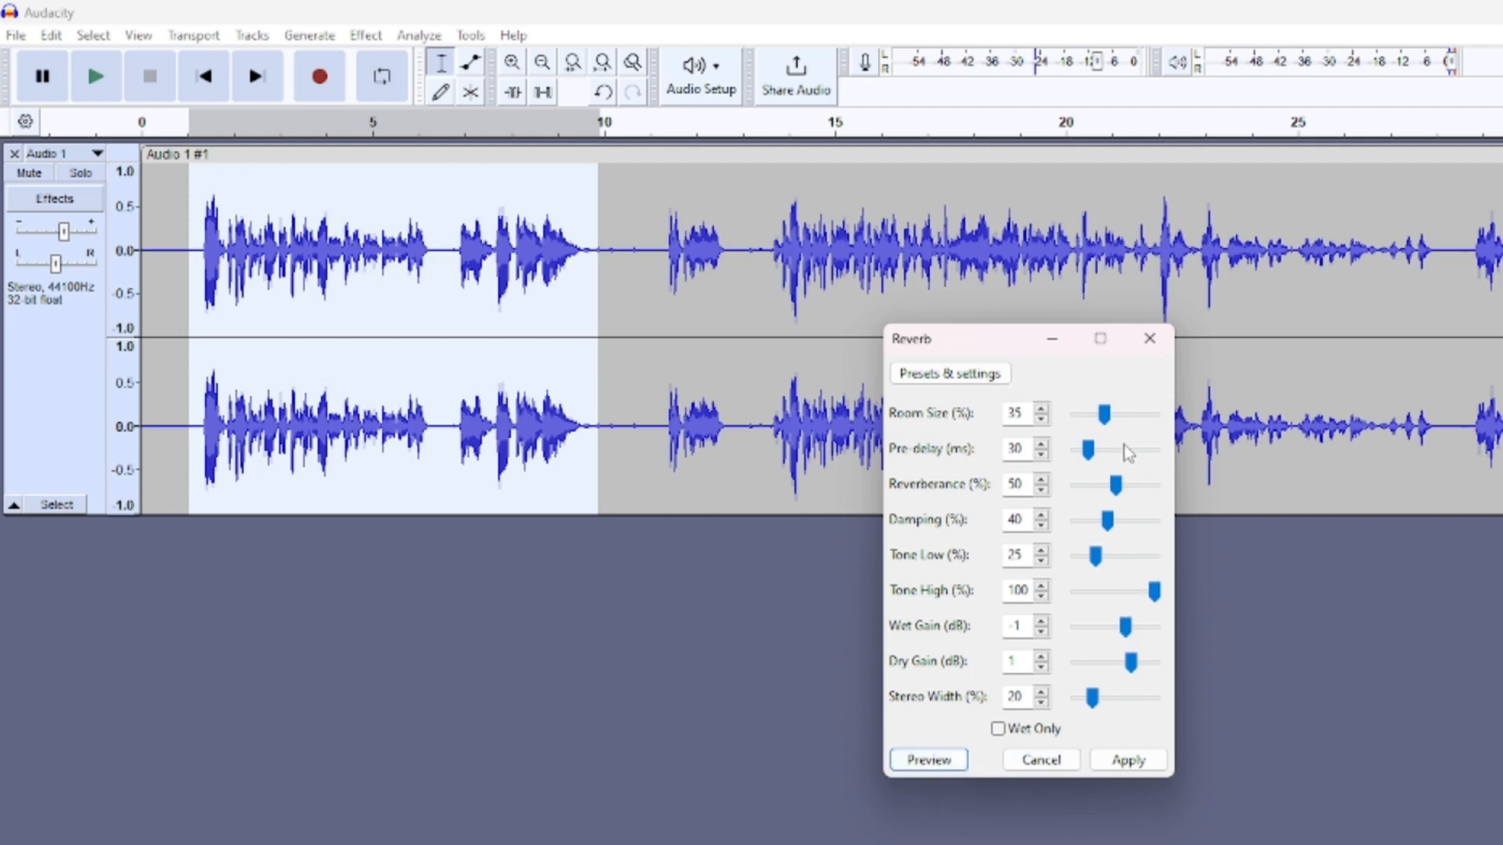
# - Set the reverb's Room Size to 30, Pre-delay 25, Reverberance 45, Tone High 93 and Wet Gain -4, preview it and apply
pyautogui.moveTo(1103, 415); pyautogui.dragTo(1097, 418)
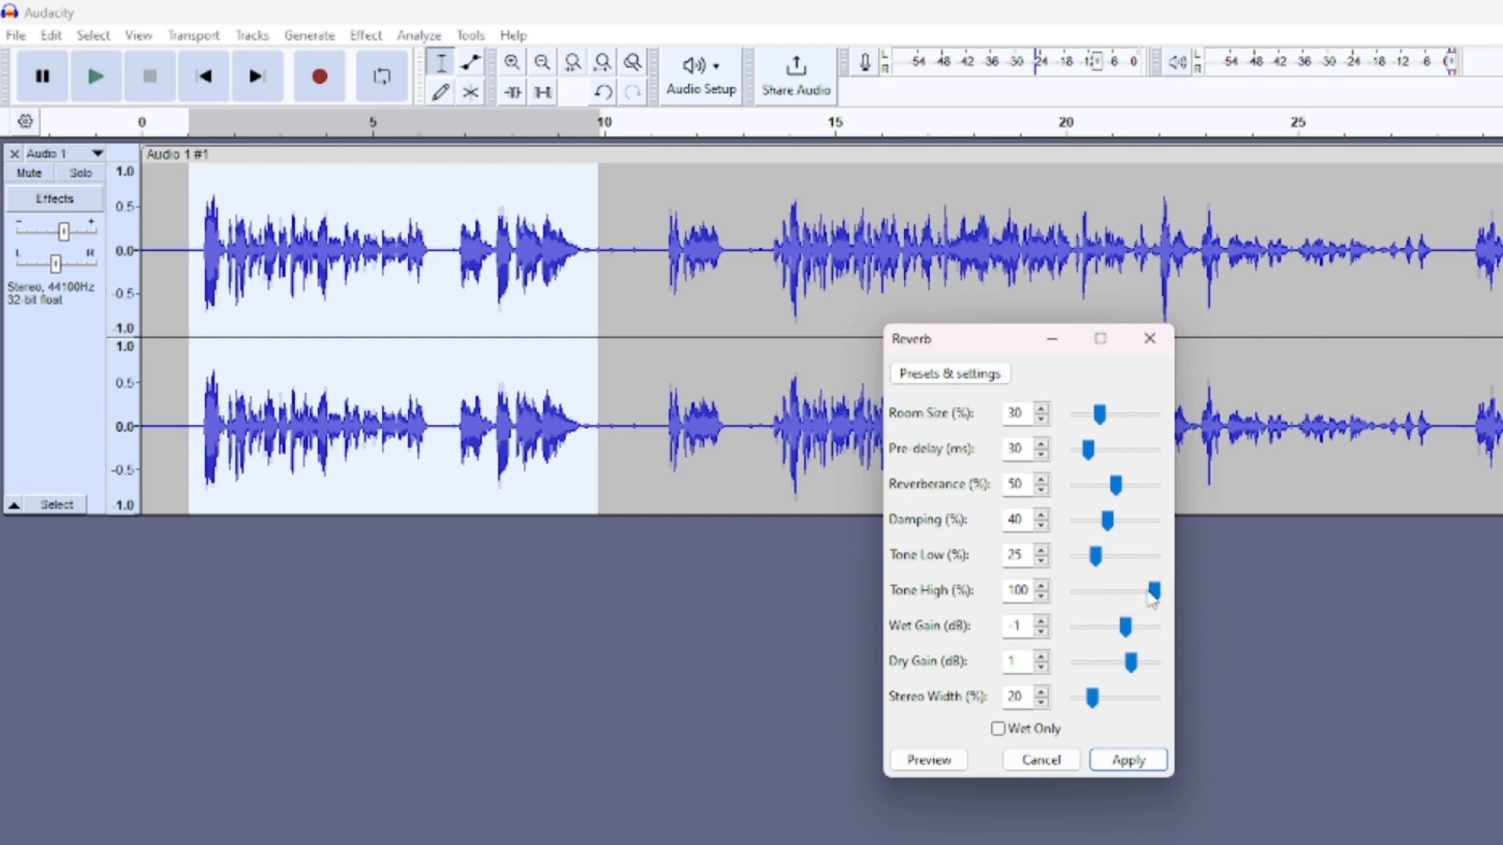
pyautogui.moveTo(1155, 596); pyautogui.dragTo(1150, 600)
pyautogui.moveTo(1125, 628); pyautogui.dragTo(1118, 630)
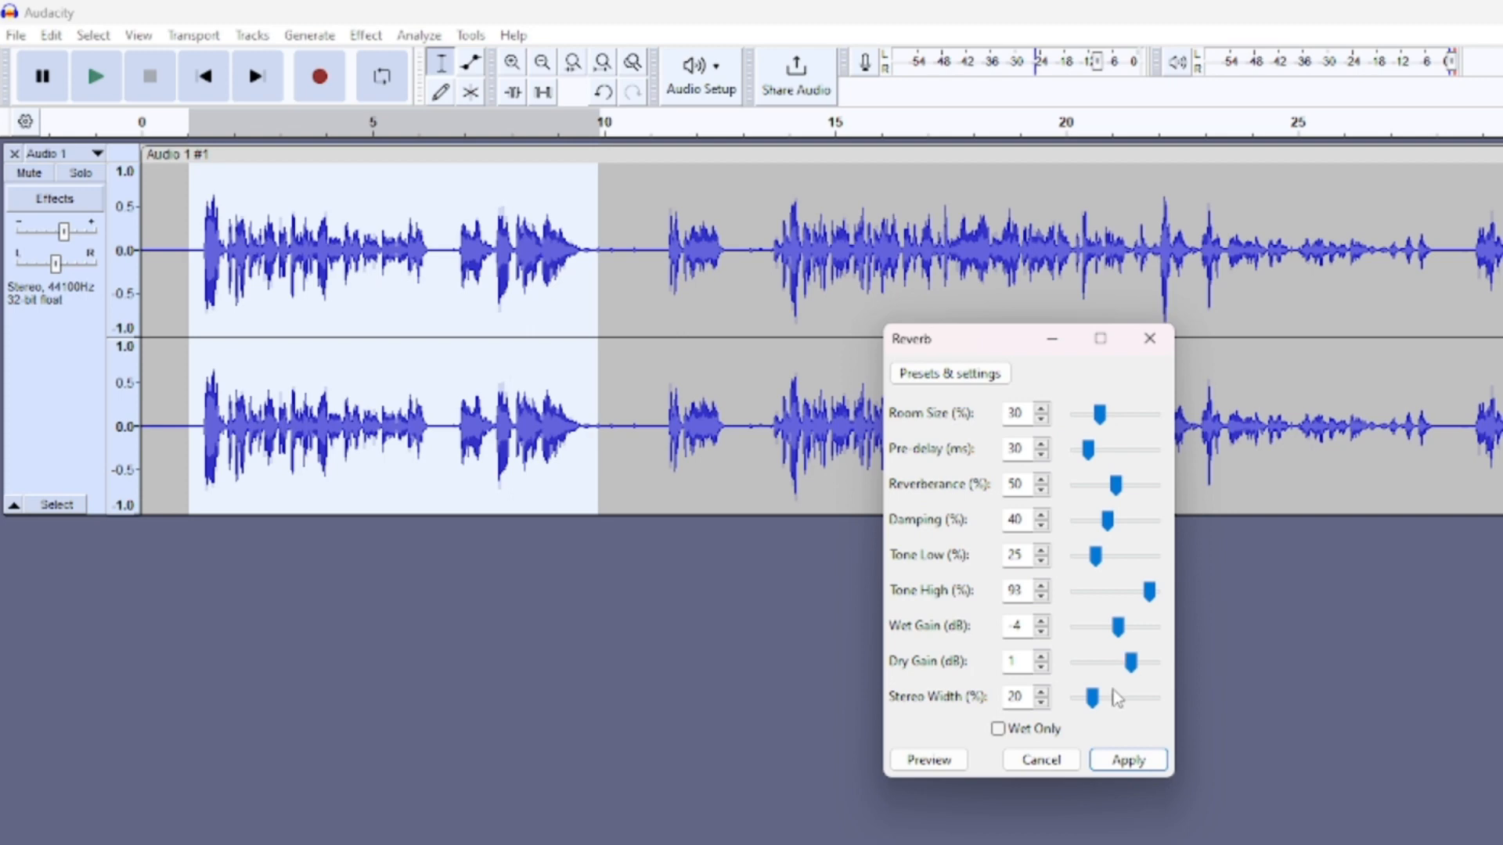
pyautogui.moveTo(1087, 448); pyautogui.dragTo(1083, 450)
pyautogui.moveTo(1115, 485); pyautogui.dragTo(1112, 491)
pyautogui.click(939, 761)
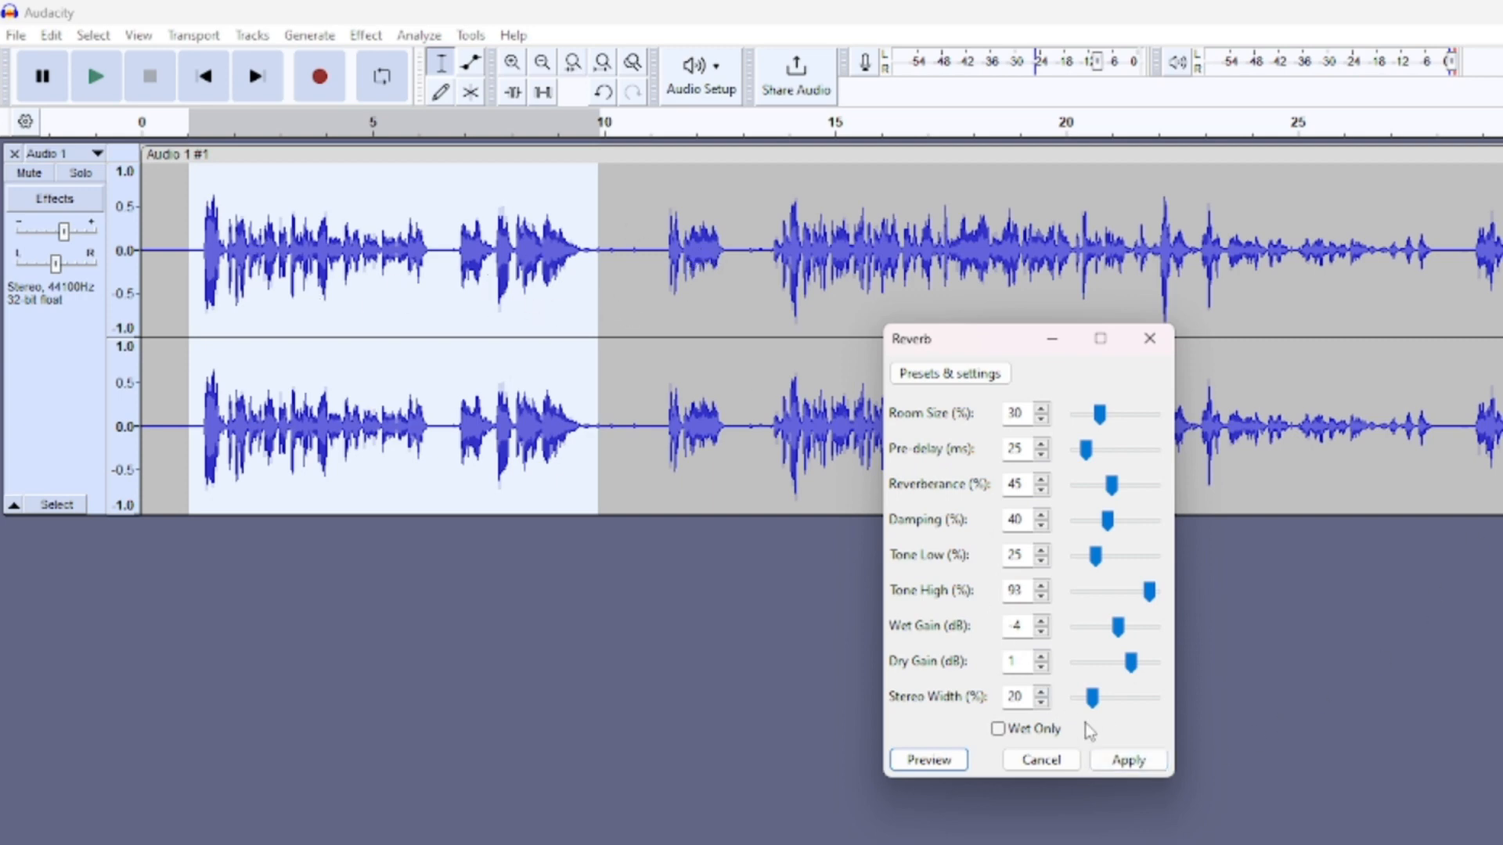
pyautogui.click(1117, 760)
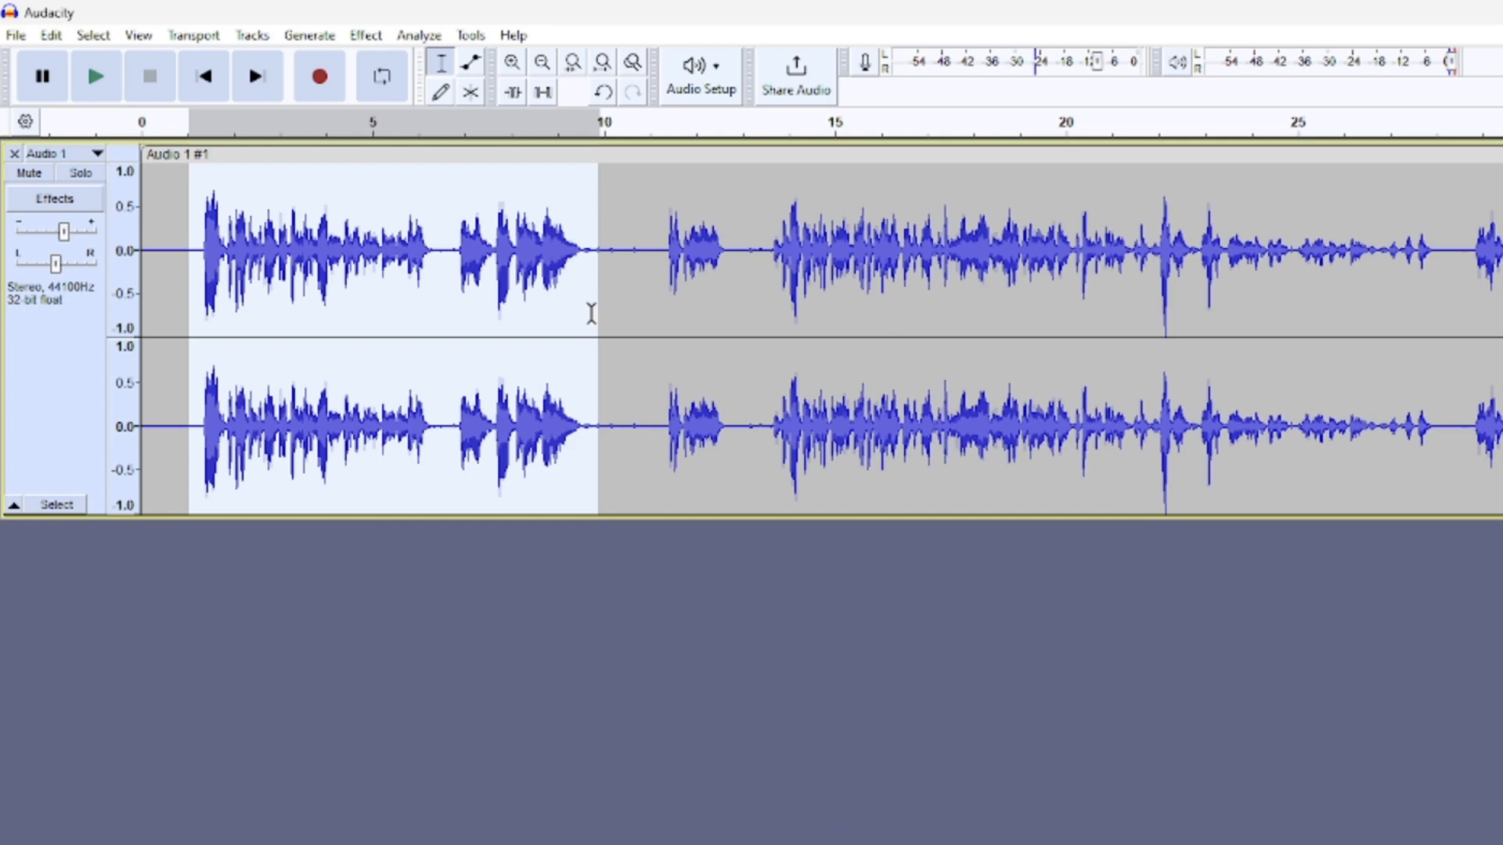
# - Play back the track from about 1 second through the reverb section and stop it
pyautogui.click(592, 313)
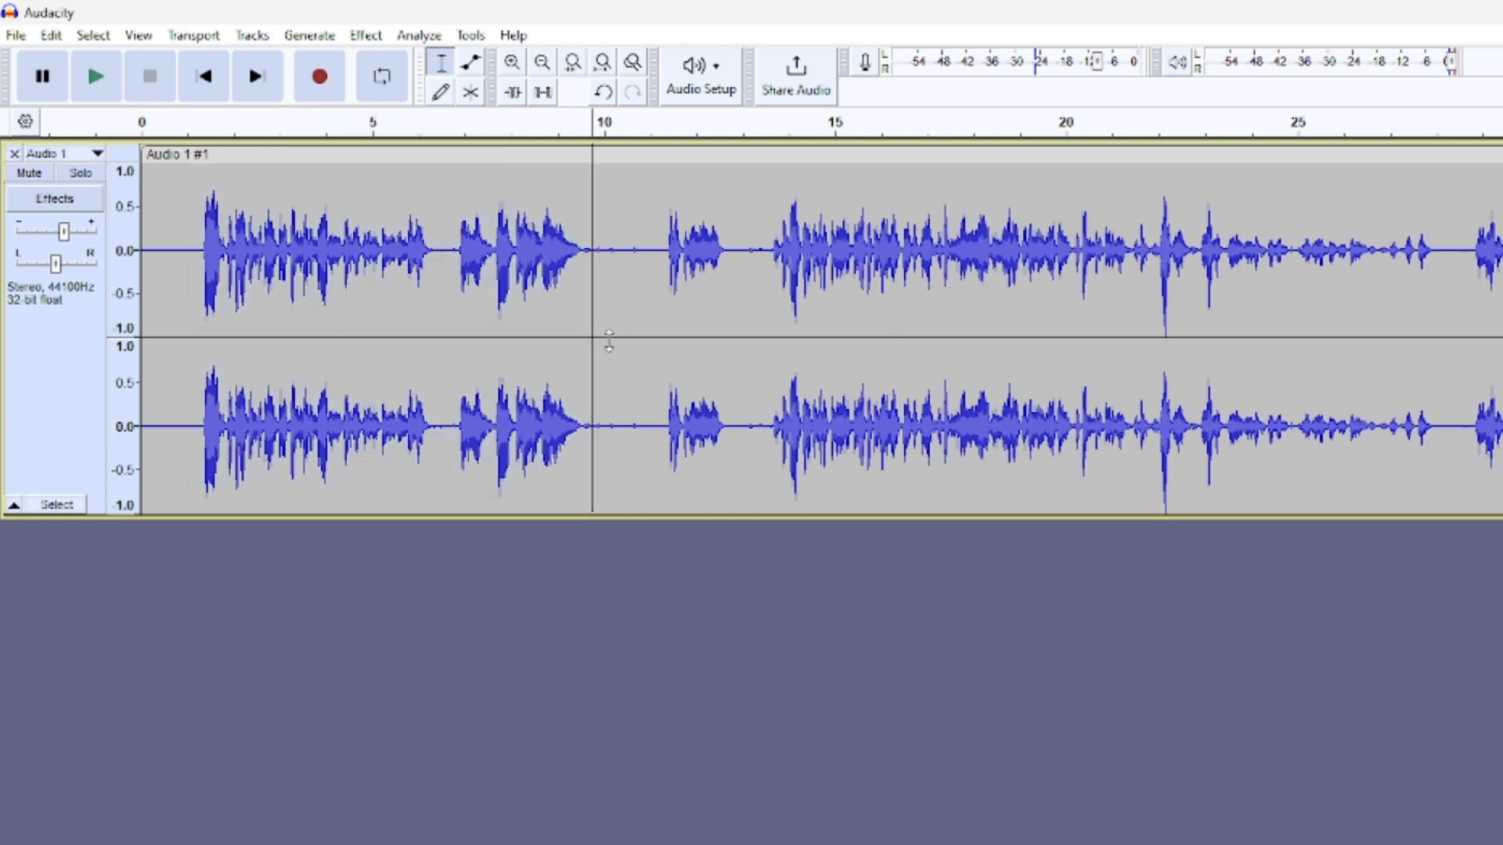
pyautogui.click(181, 294)
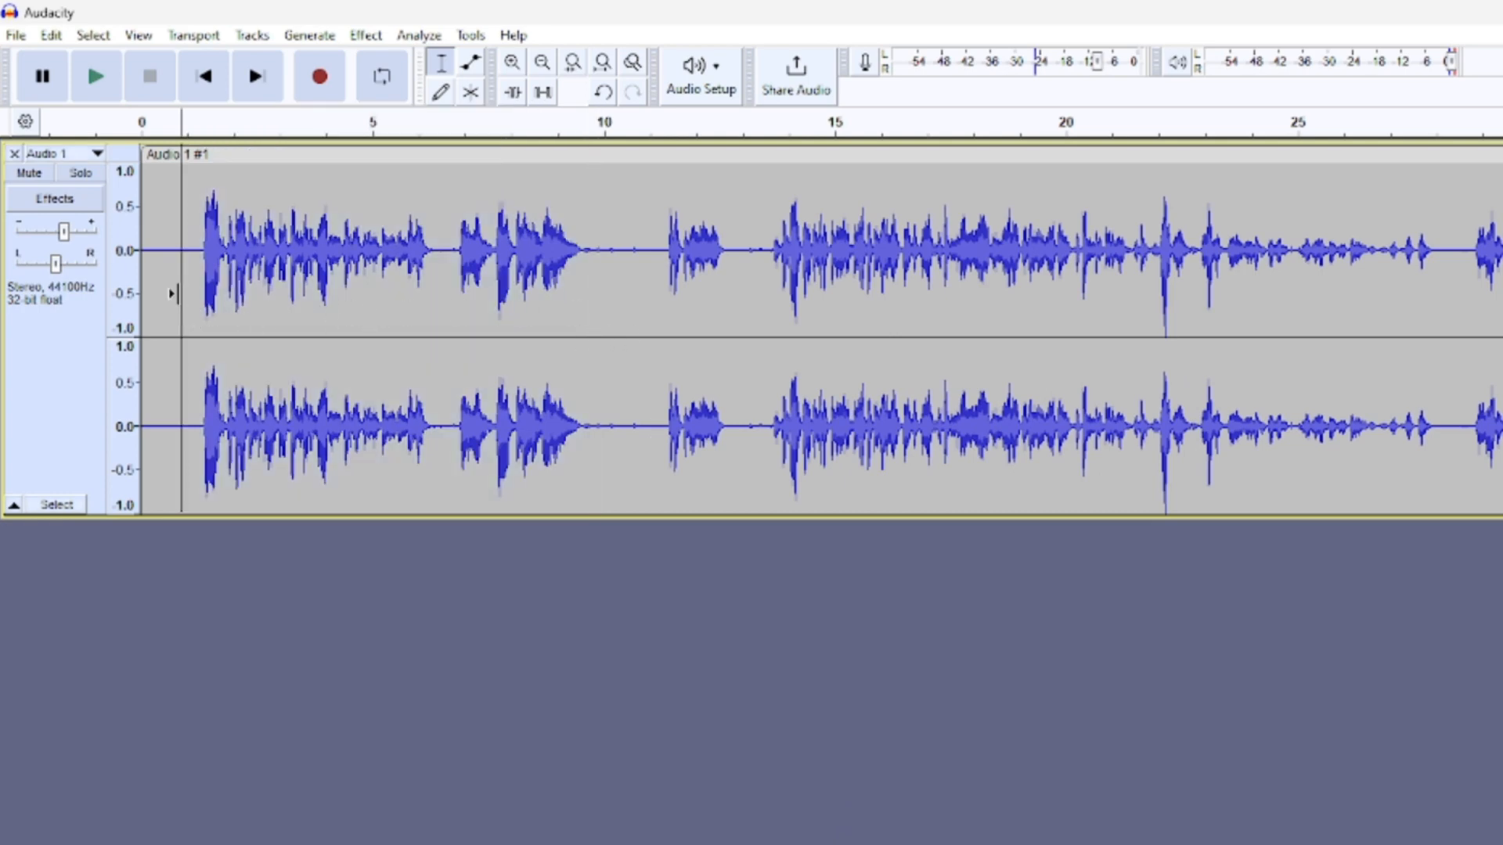
pyautogui.click(96, 78)
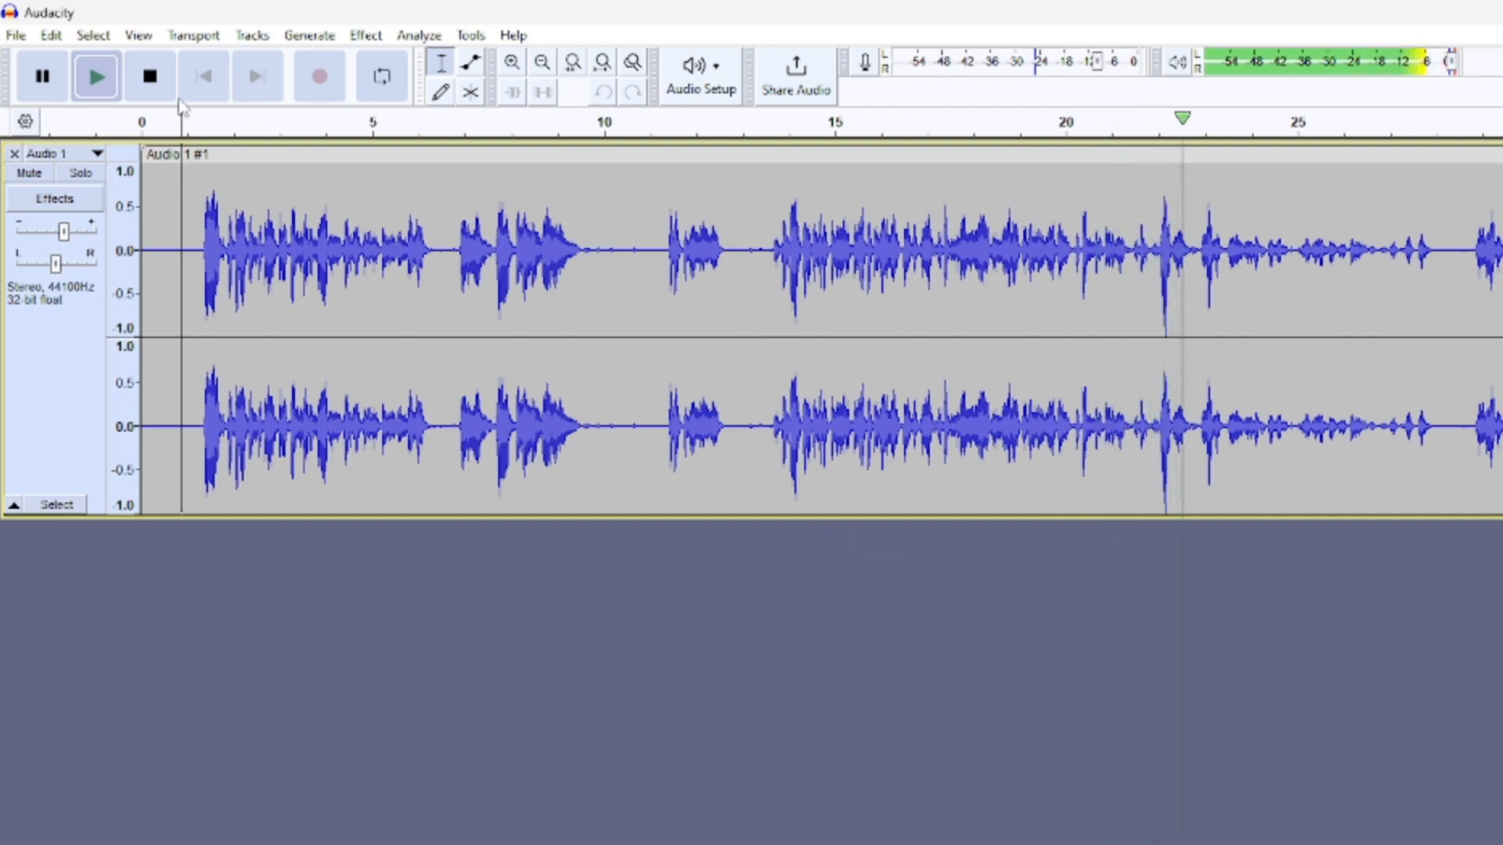
pyautogui.press('space')
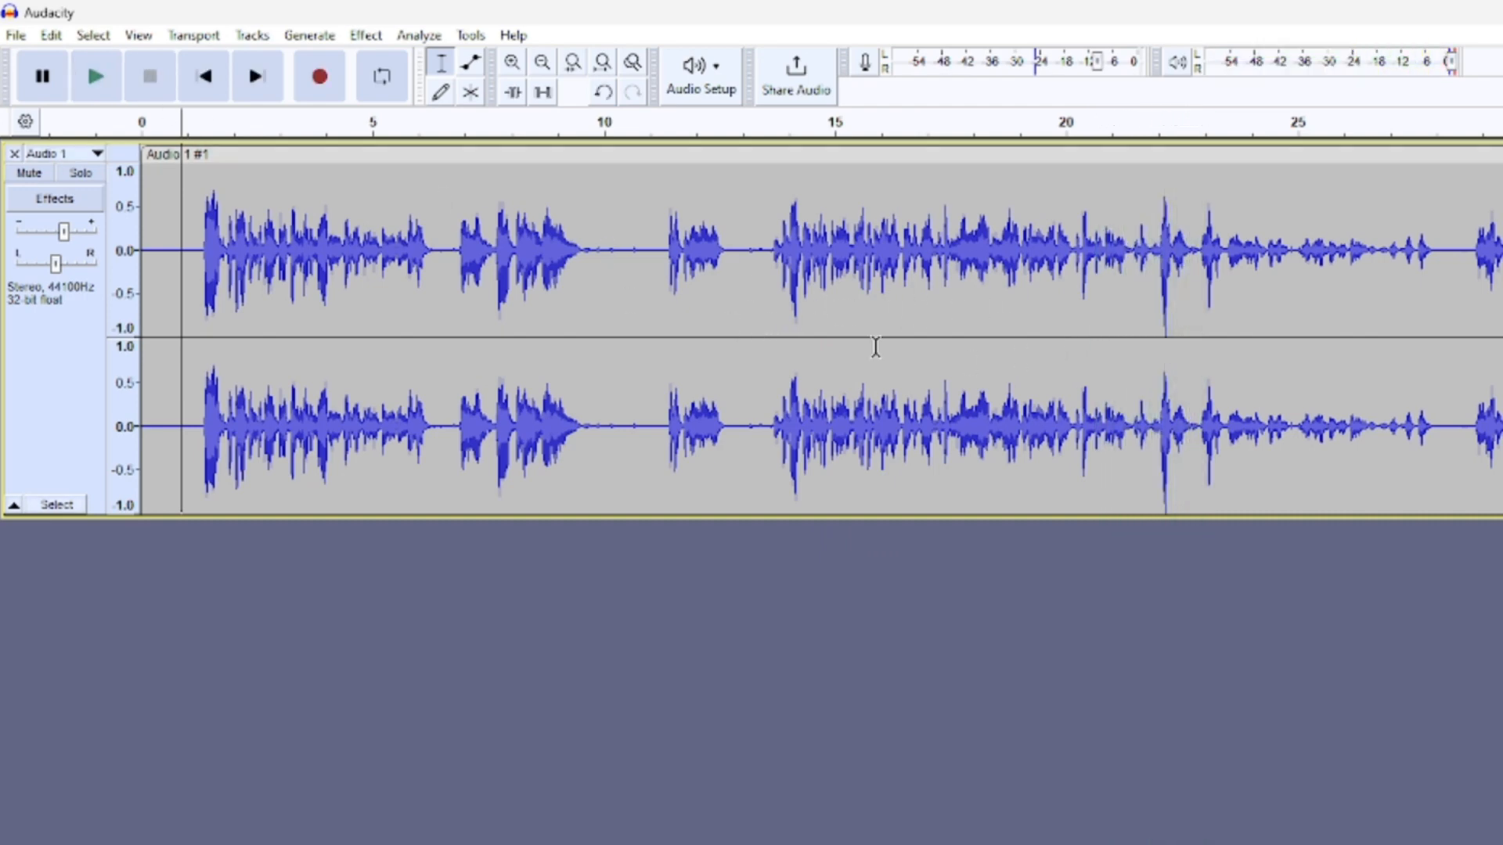
# - Select the audio from about 11 to 15 seconds, open Change Pitch and briefly preview it without a pitch change
pyautogui.moveTo(649, 328); pyautogui.dragTo(833, 332)
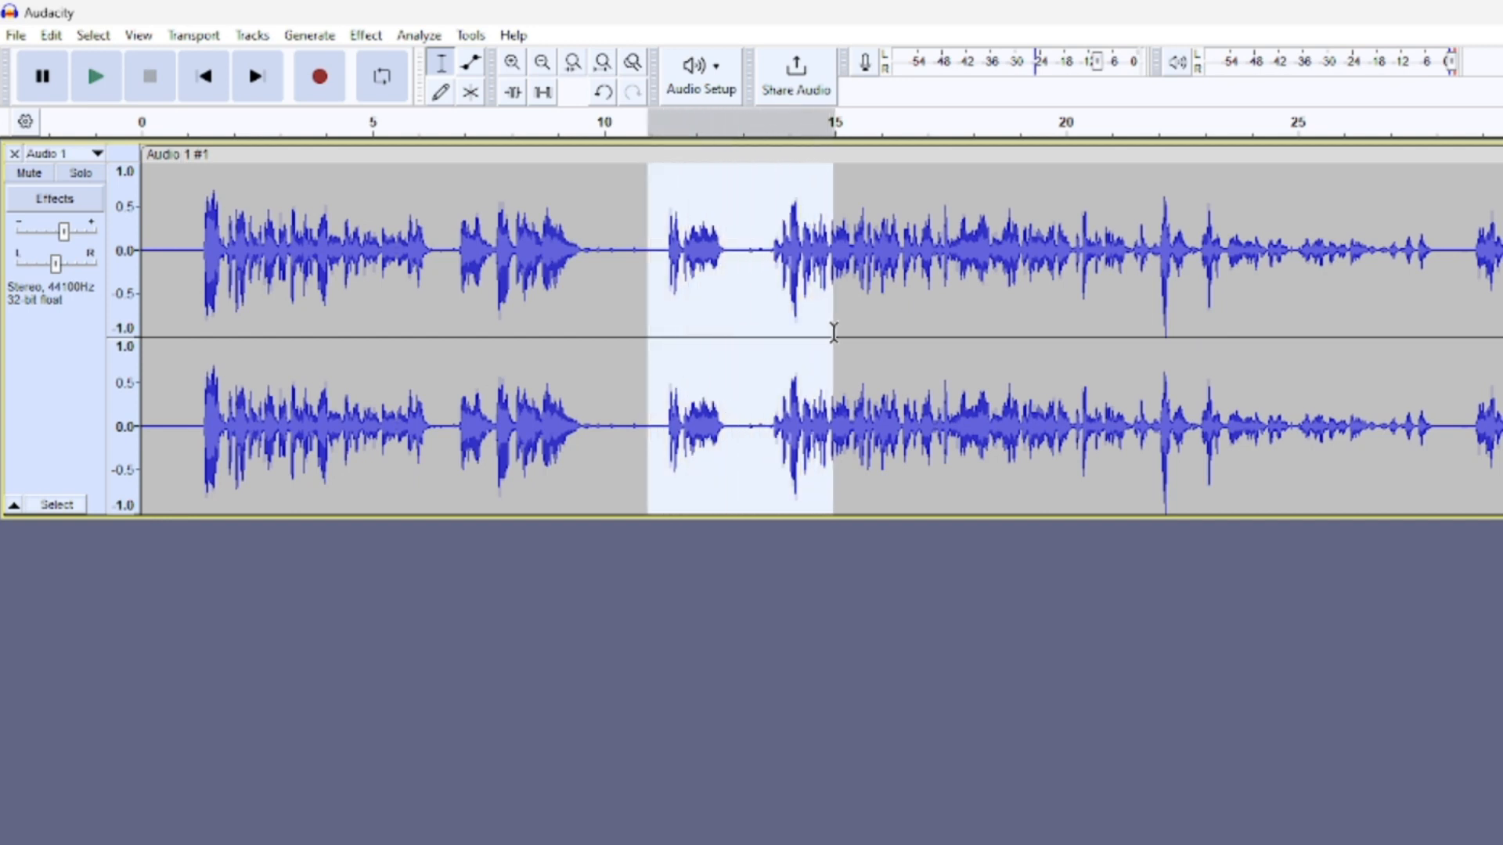
pyautogui.click(365, 37)
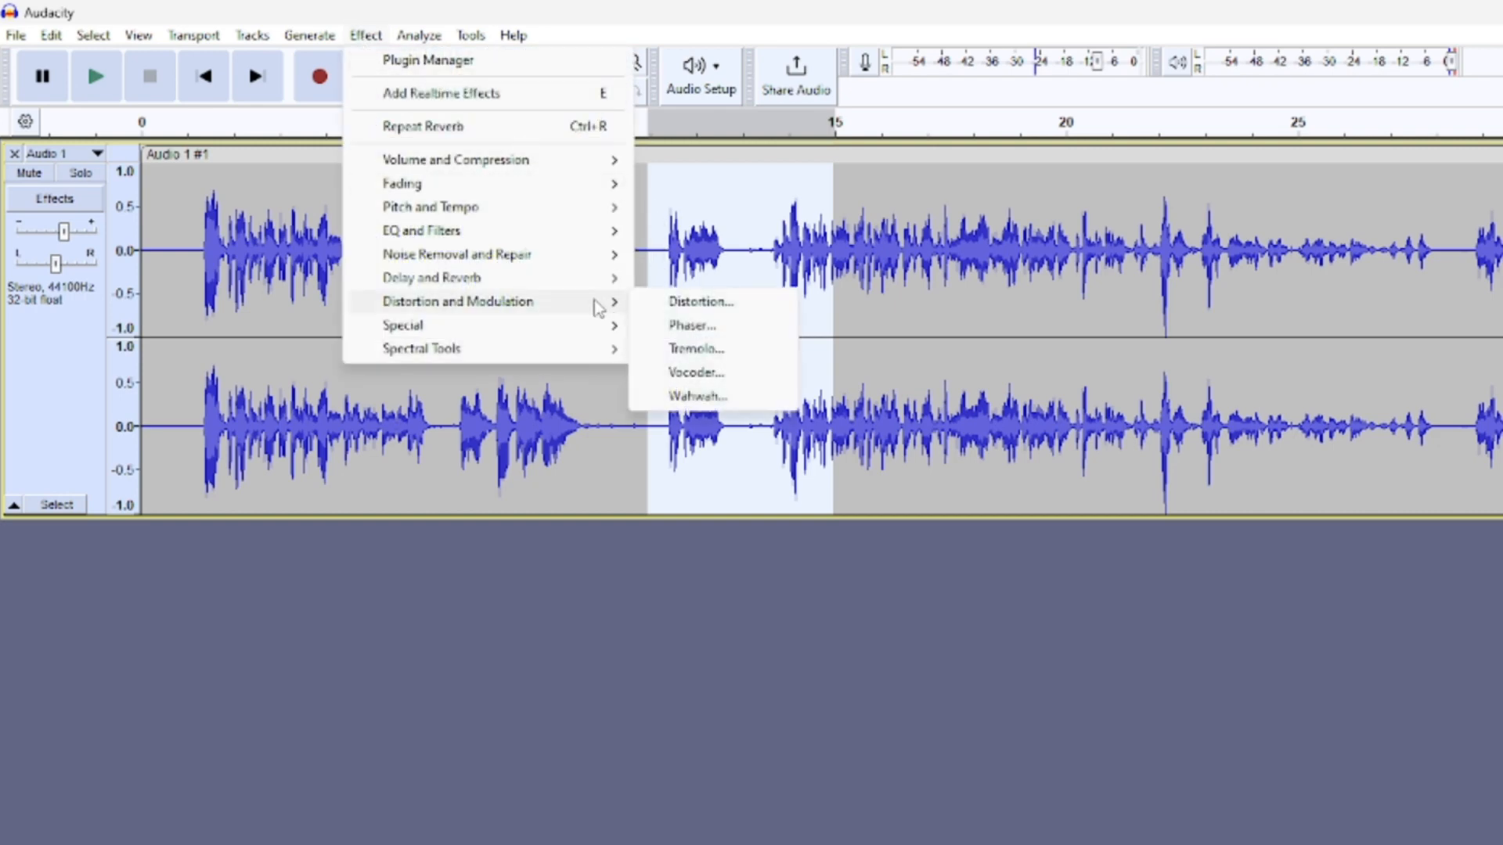
pyautogui.moveTo(530, 211)
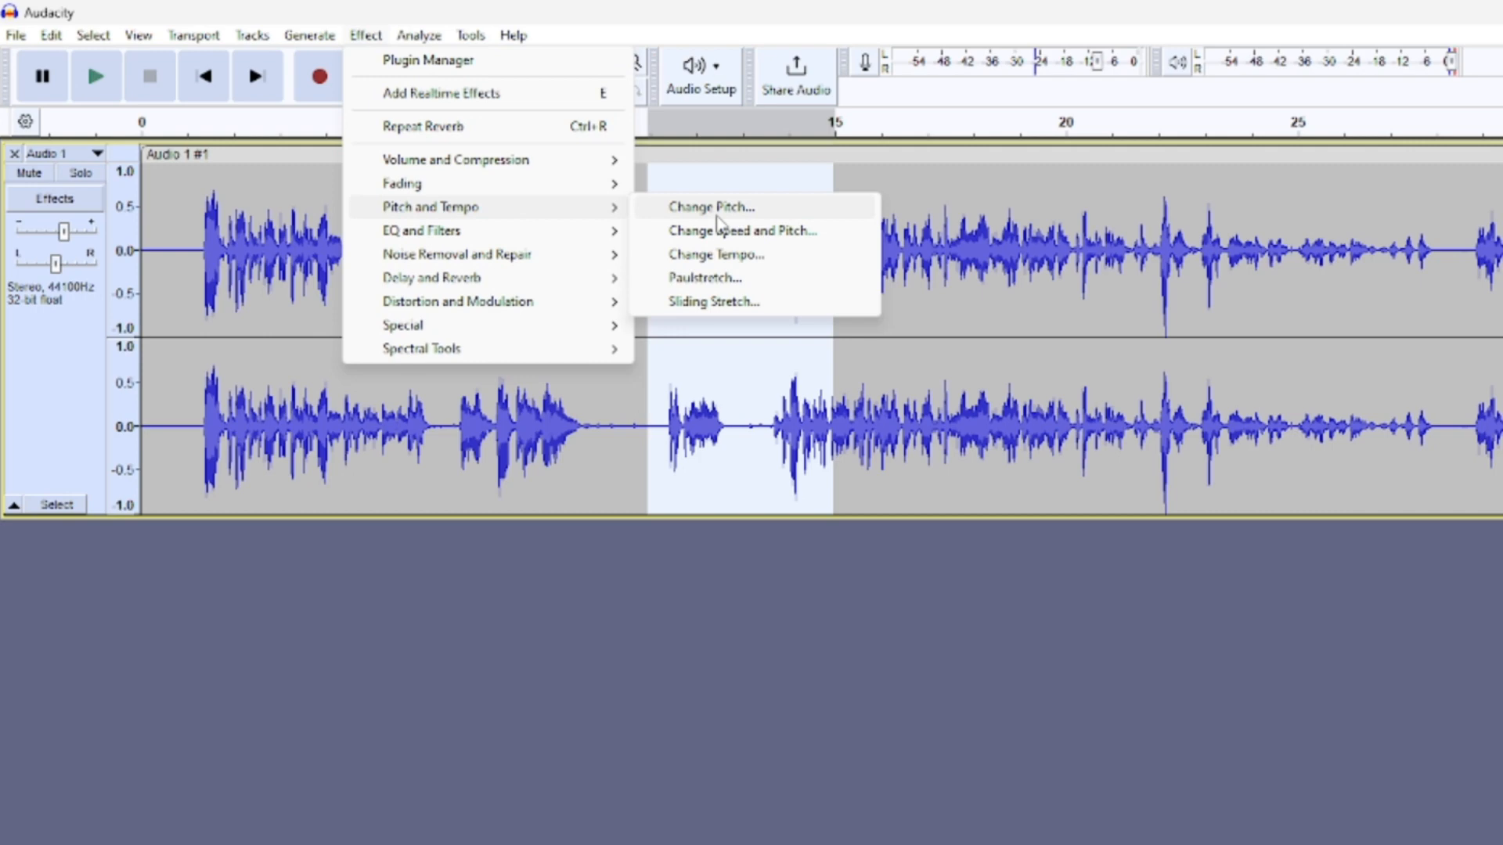
pyautogui.click(719, 211)
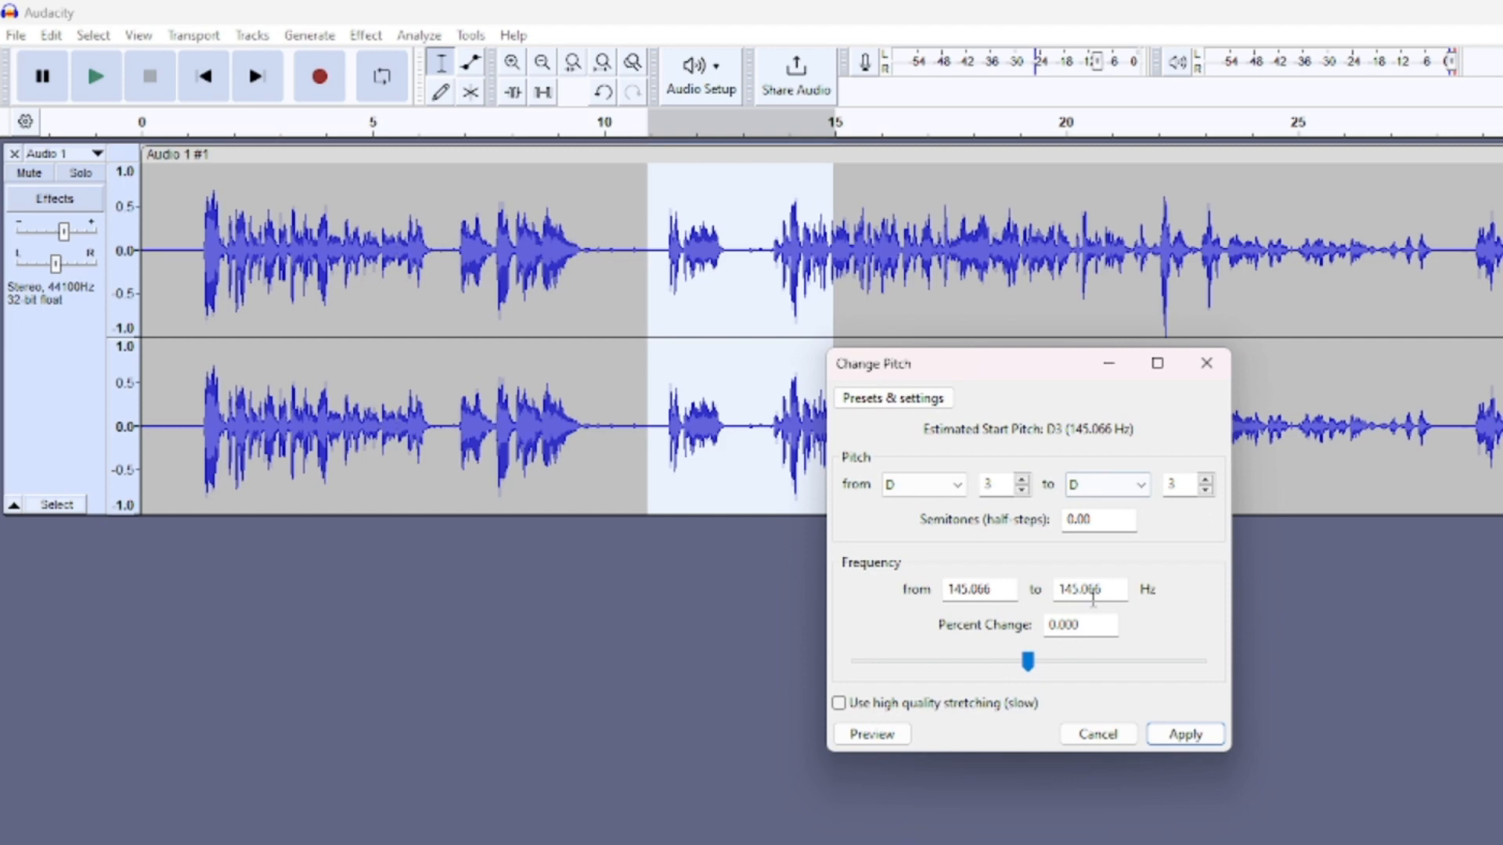
pyautogui.click(898, 738)
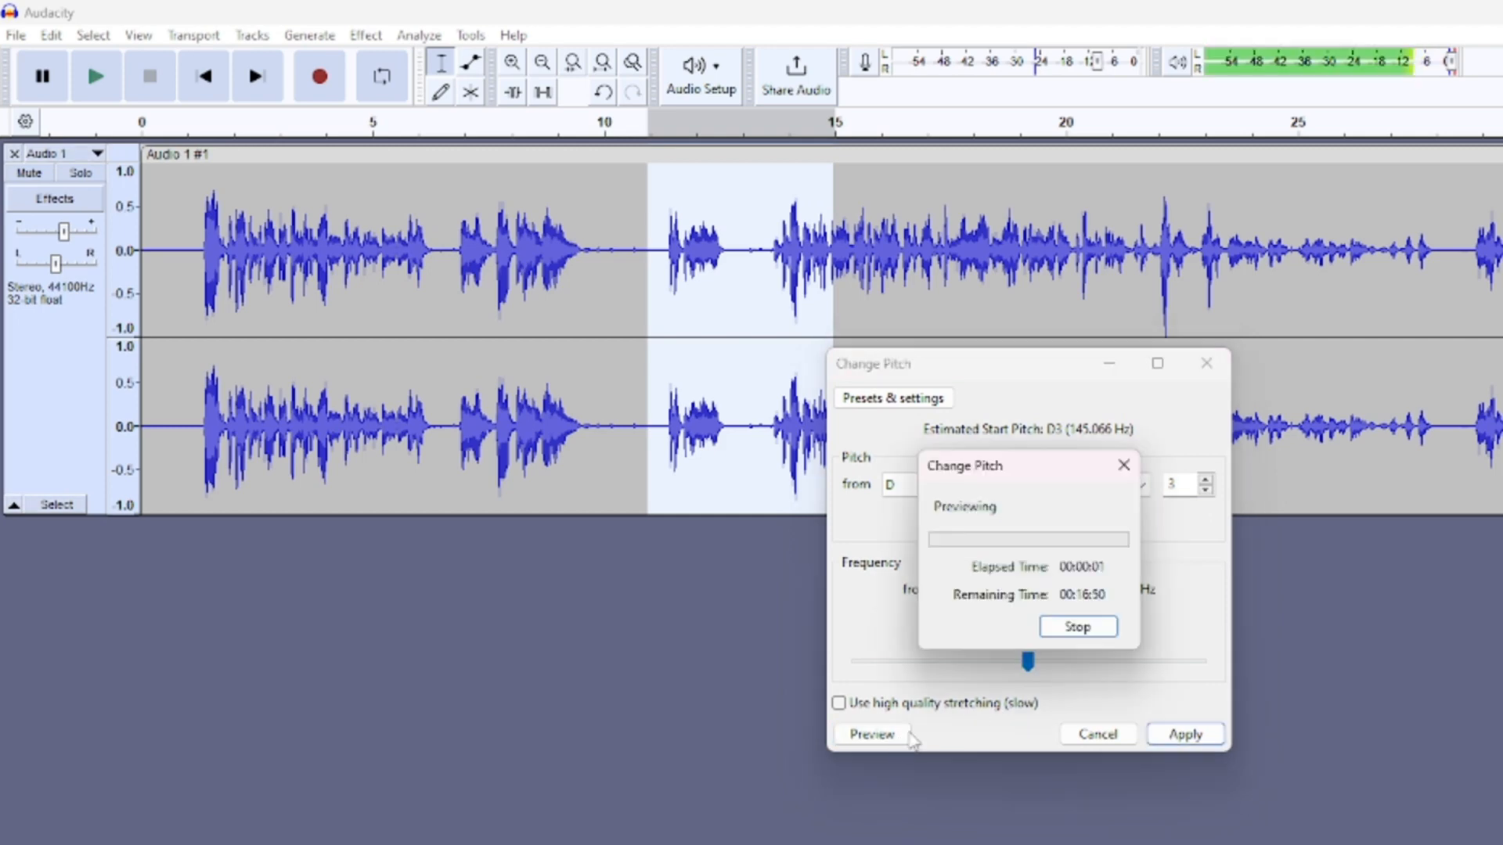
pyautogui.click(1066, 626)
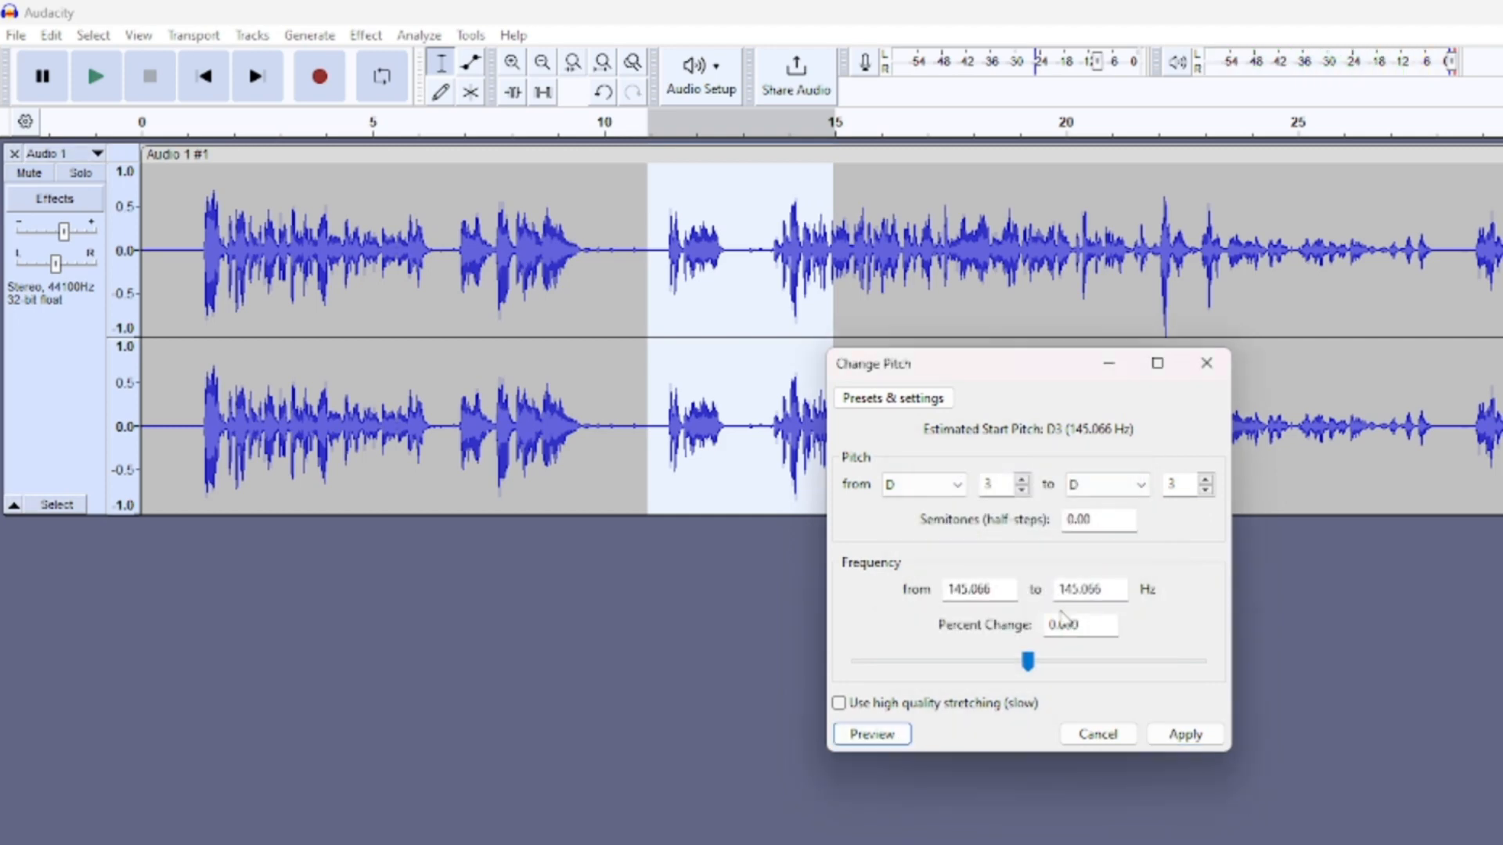
# - Raise the selected section's pitch by 46.102 percent, preview and apply the change, and clear the selection
pyautogui.click(1077, 665)
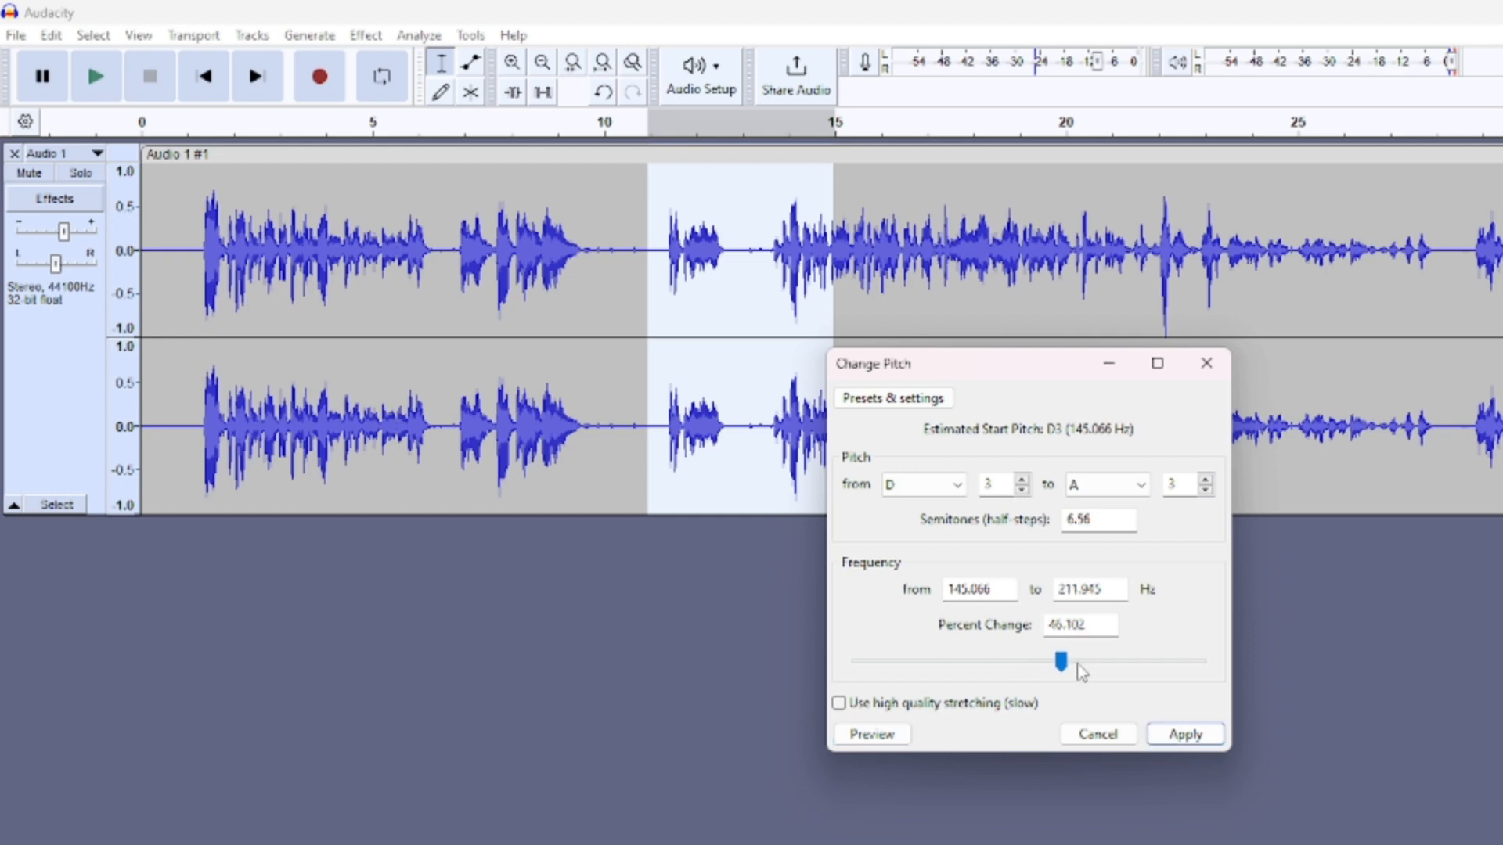
pyautogui.click(869, 737)
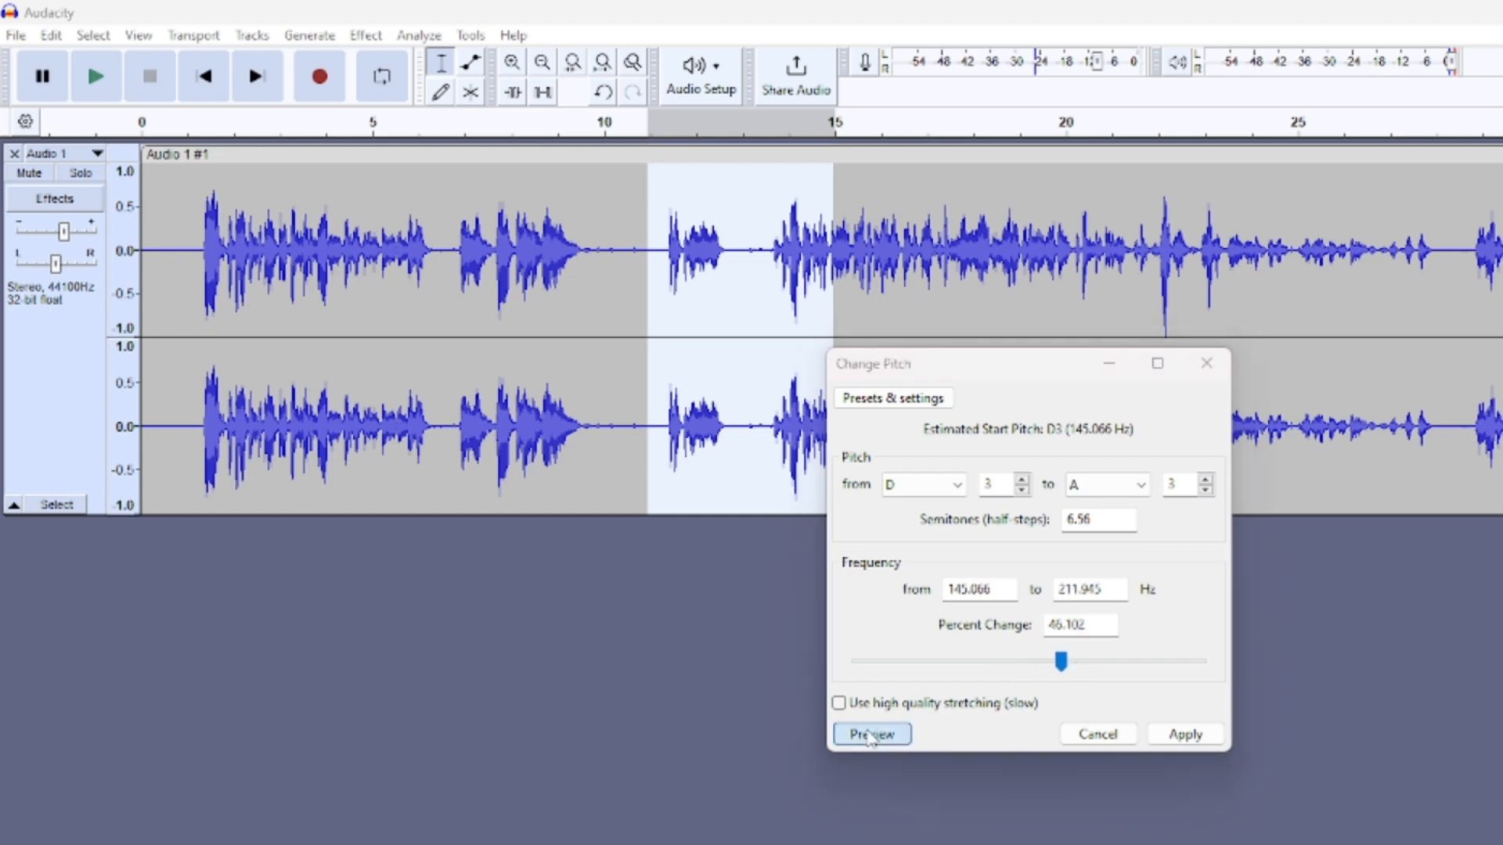
pyautogui.click(870, 736)
pyautogui.click(1073, 626)
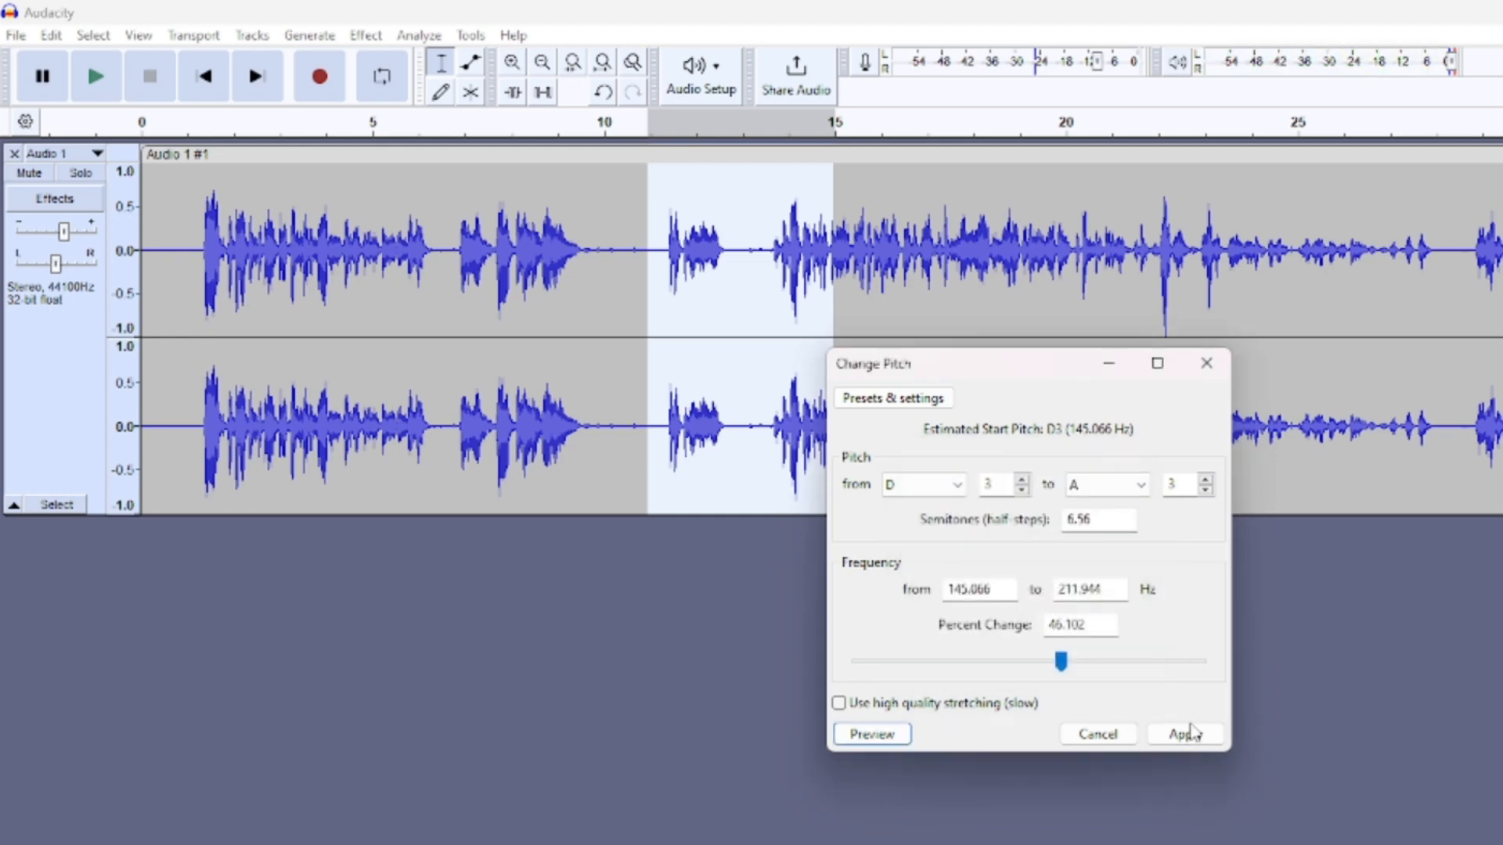
pyautogui.click(1187, 734)
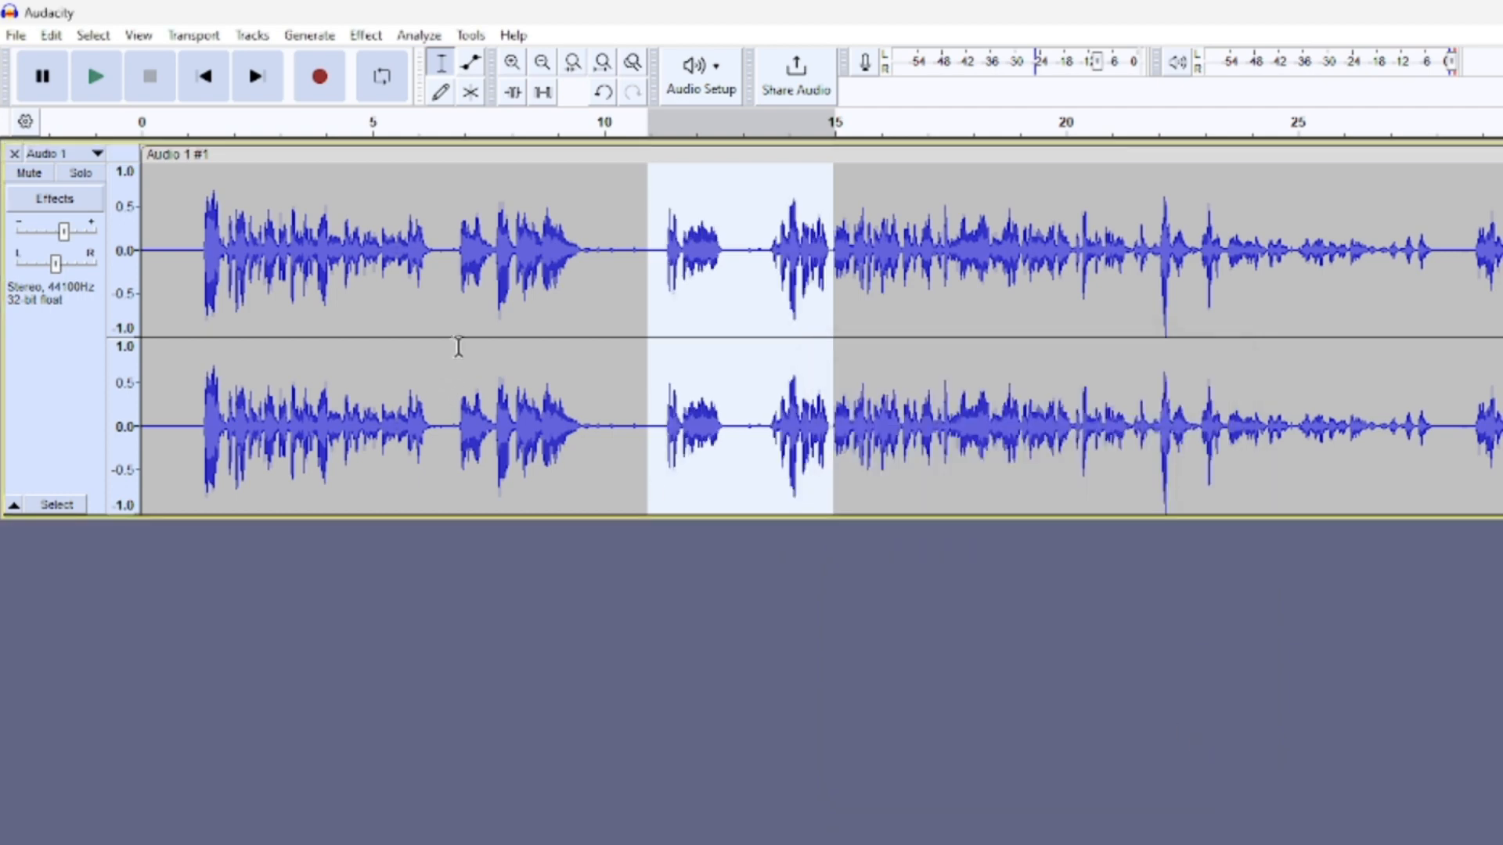
pyautogui.click(448, 322)
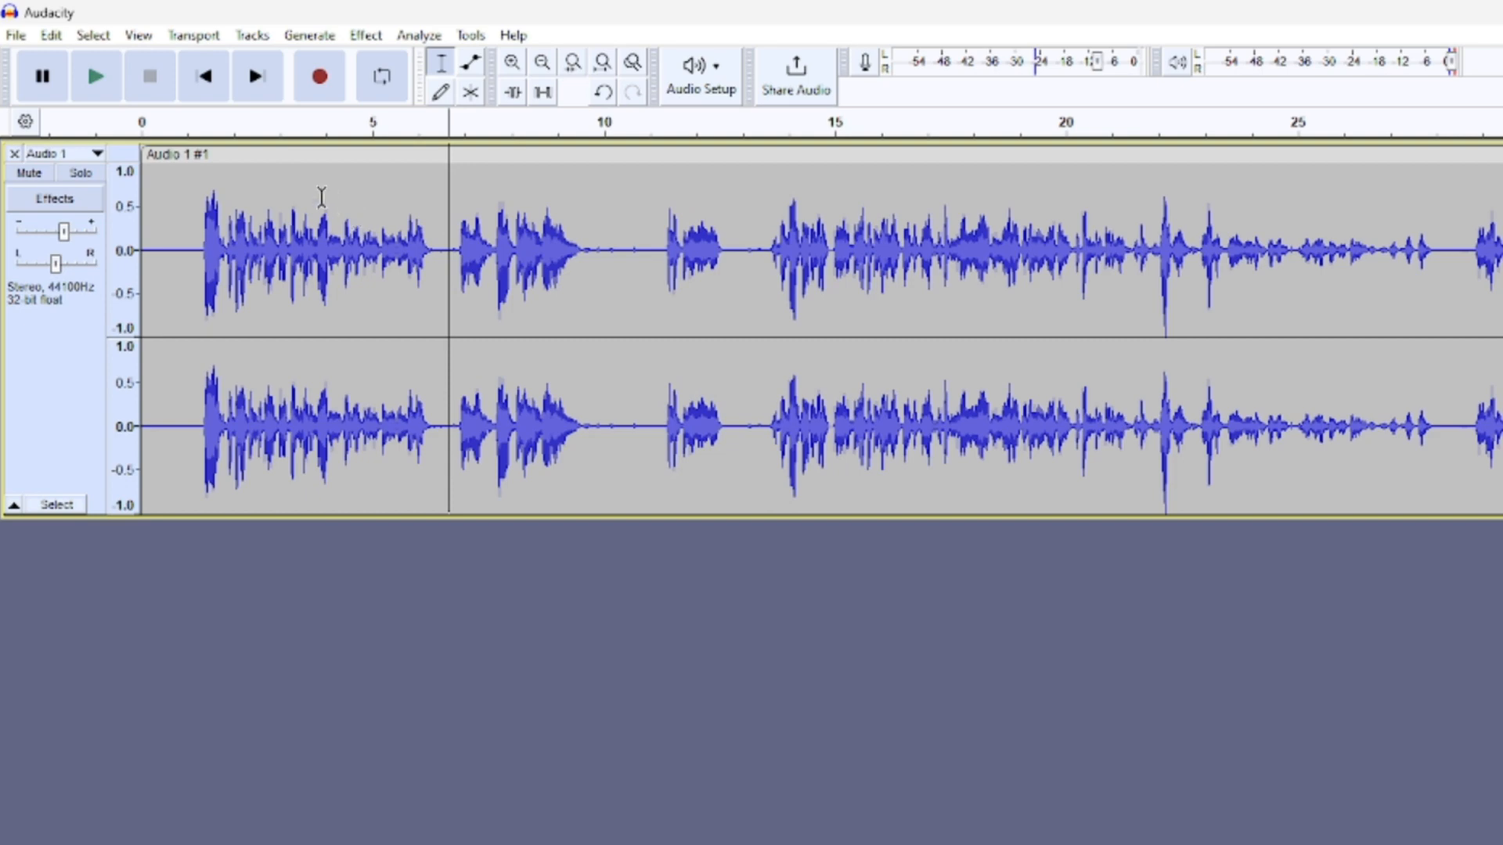
# - Play back the track from about 6.6 seconds into the pitch-raised section, stop it, and place the cursor at about 13.7 seconds
pyautogui.click(96, 76)
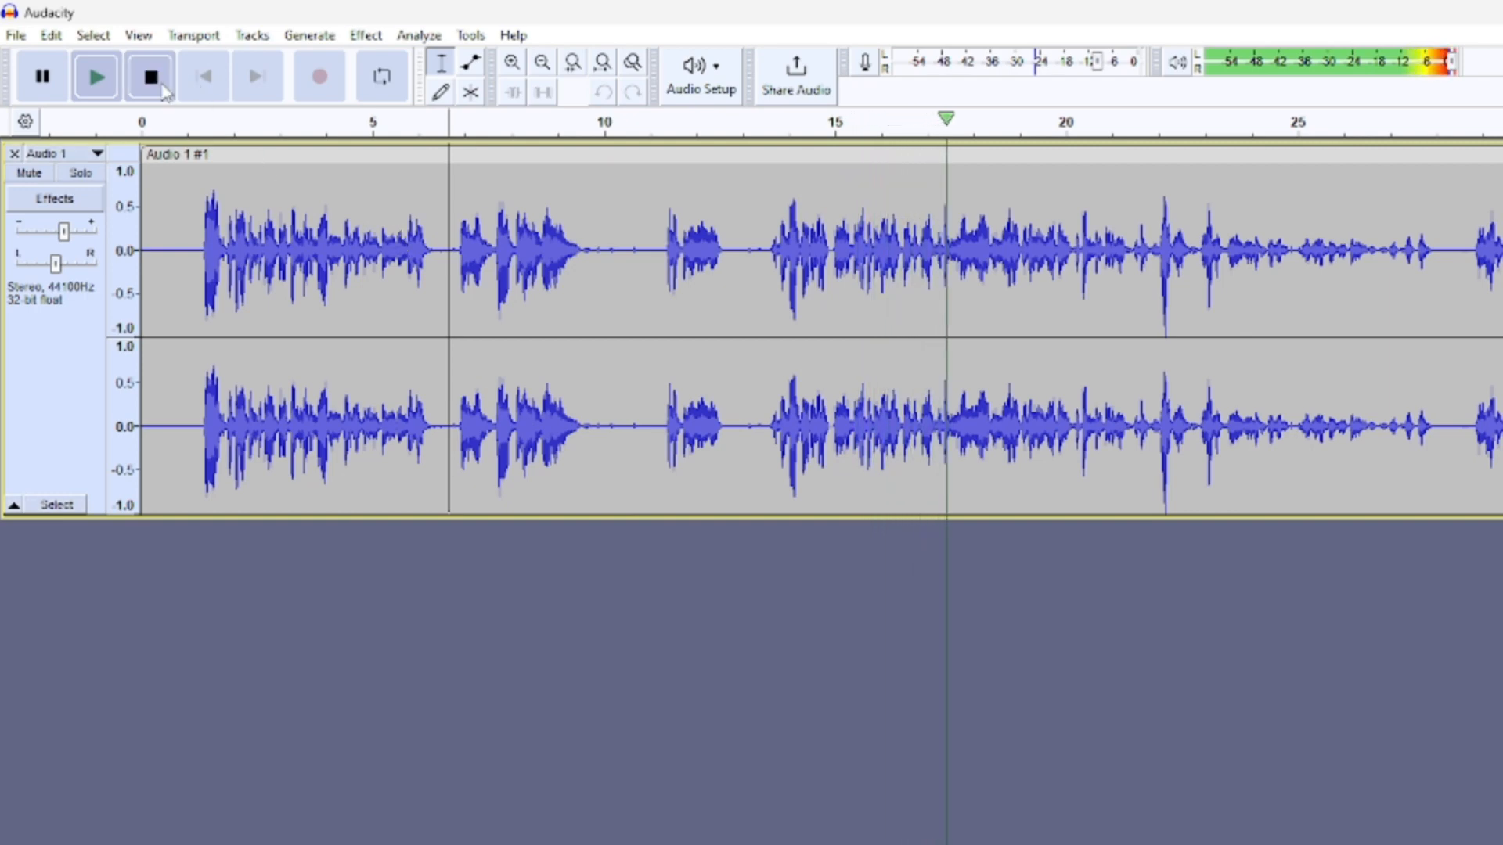
pyautogui.click(151, 77)
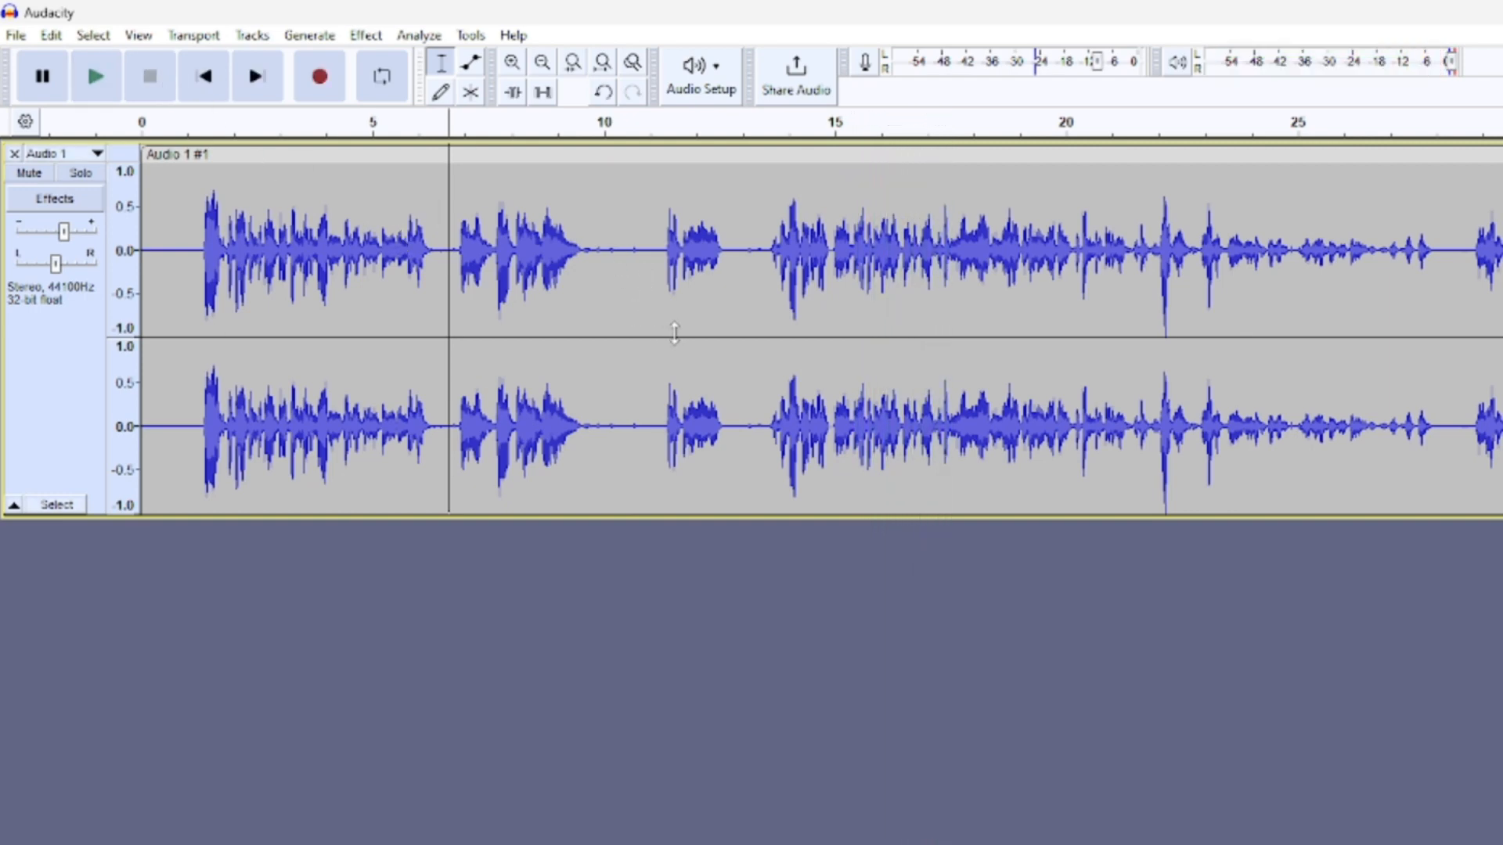
pyautogui.click(365, 35)
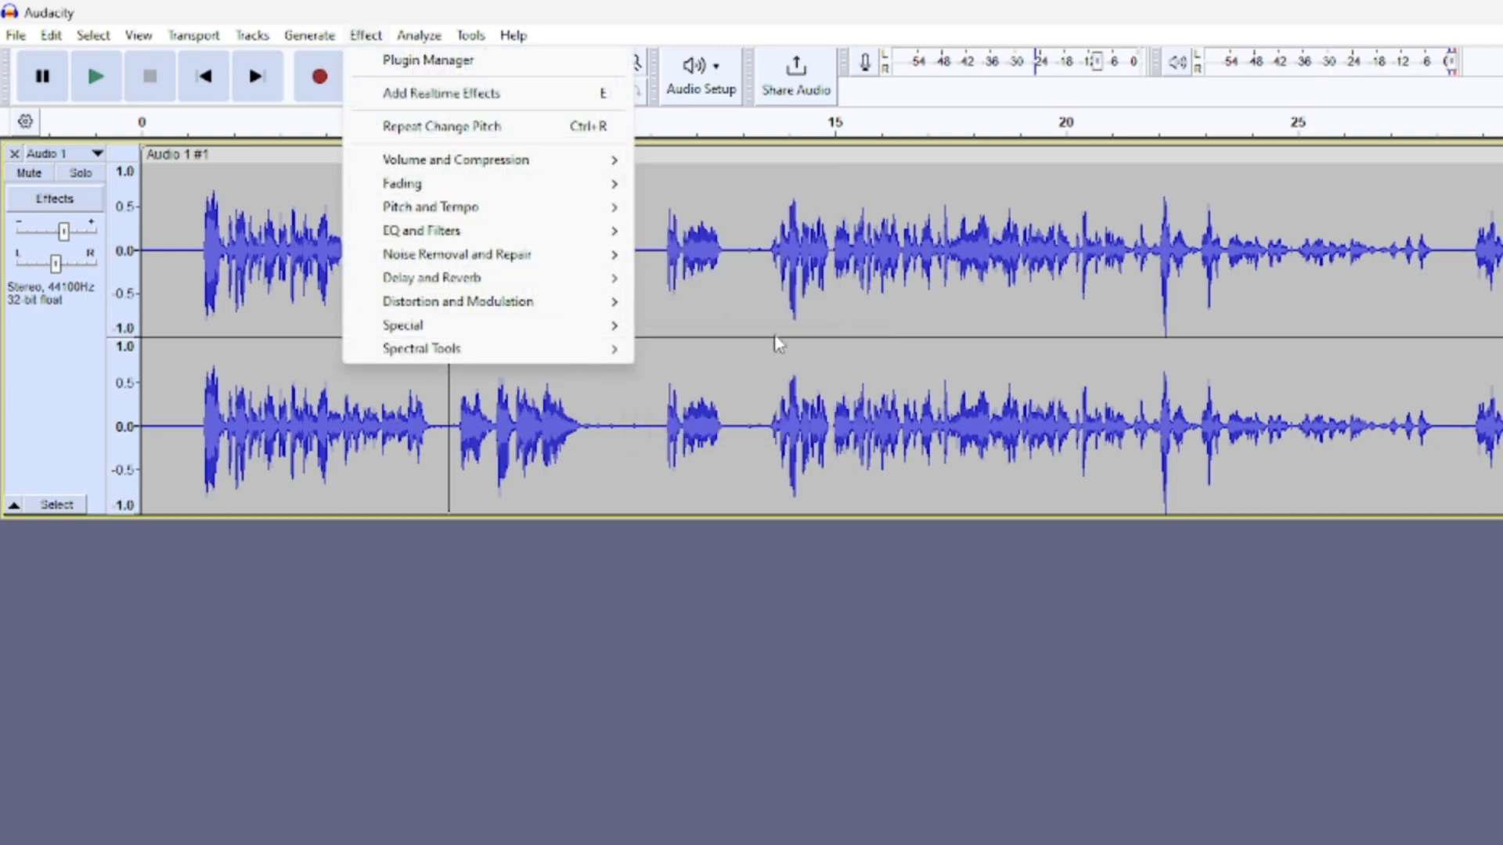
pyautogui.click(776, 333)
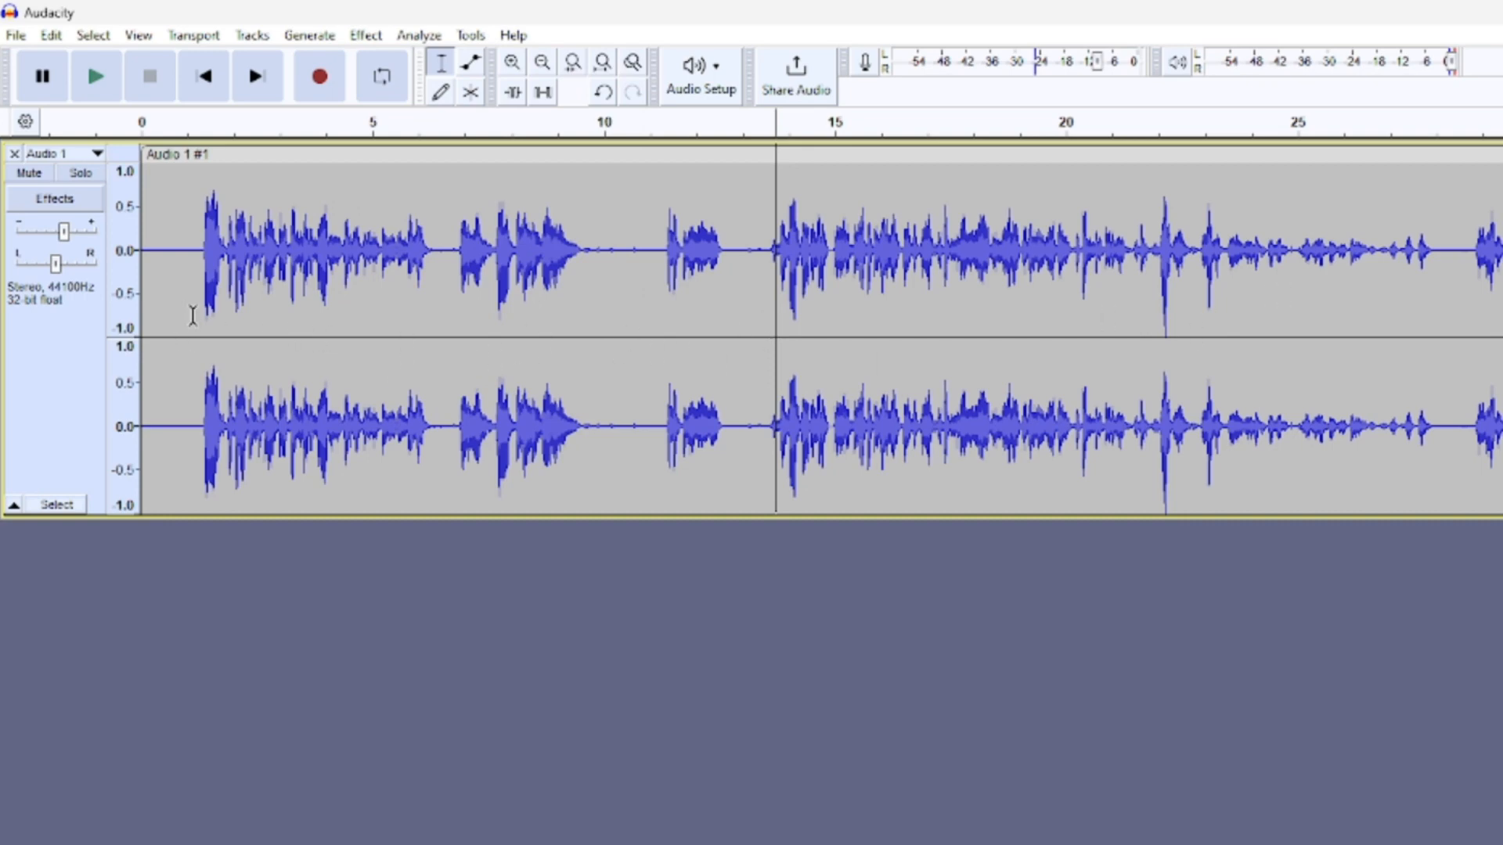
# - Delete the silence in the track's first 1.1 seconds and the pause between about 5.2 and 5.7 seconds
pyautogui.moveTo(193, 317); pyautogui.dragTo(143, 324)
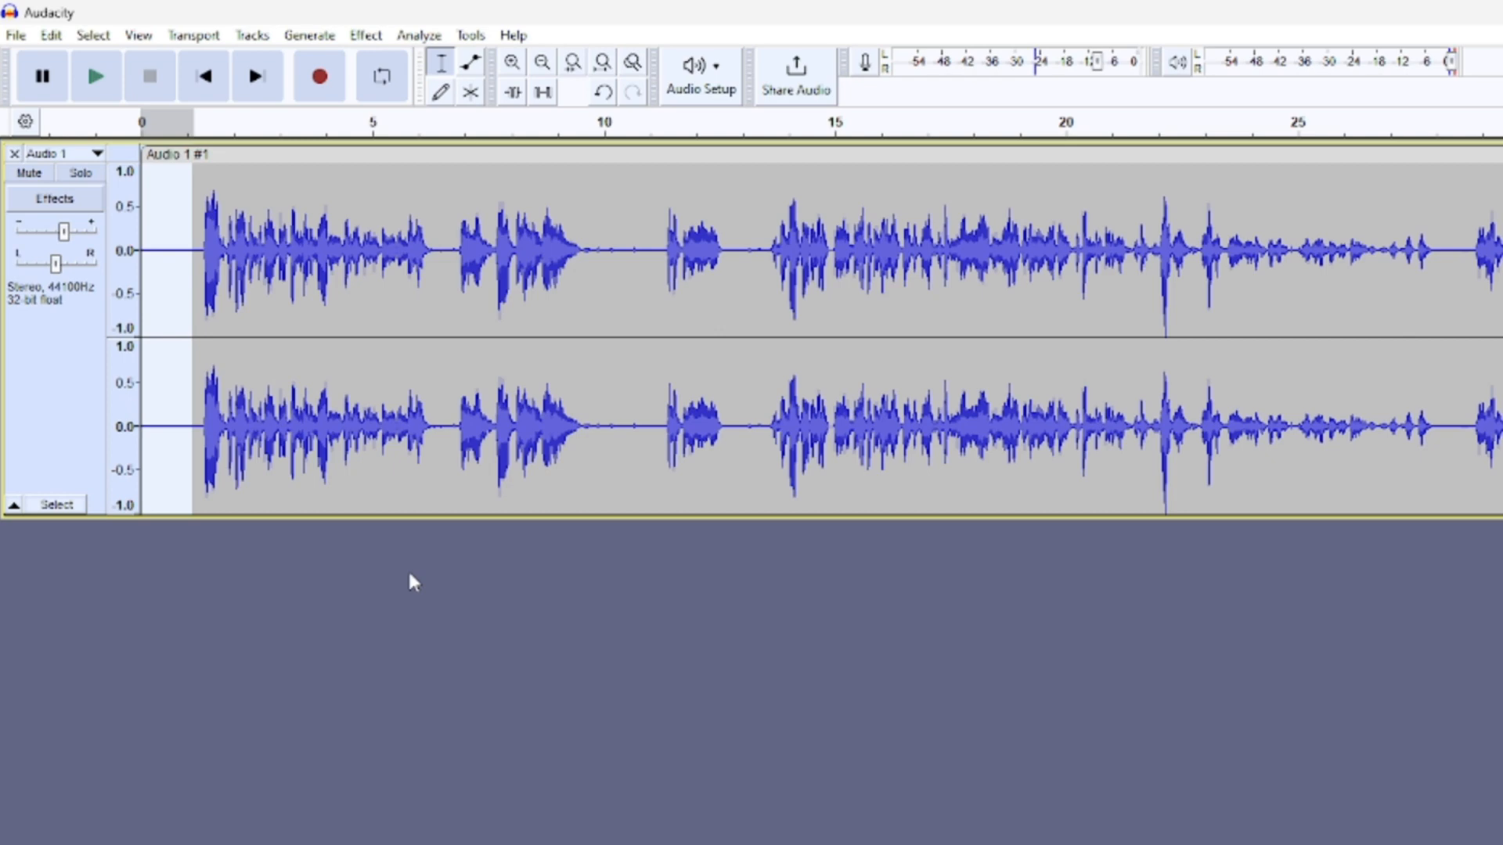
pyautogui.press('Delete')
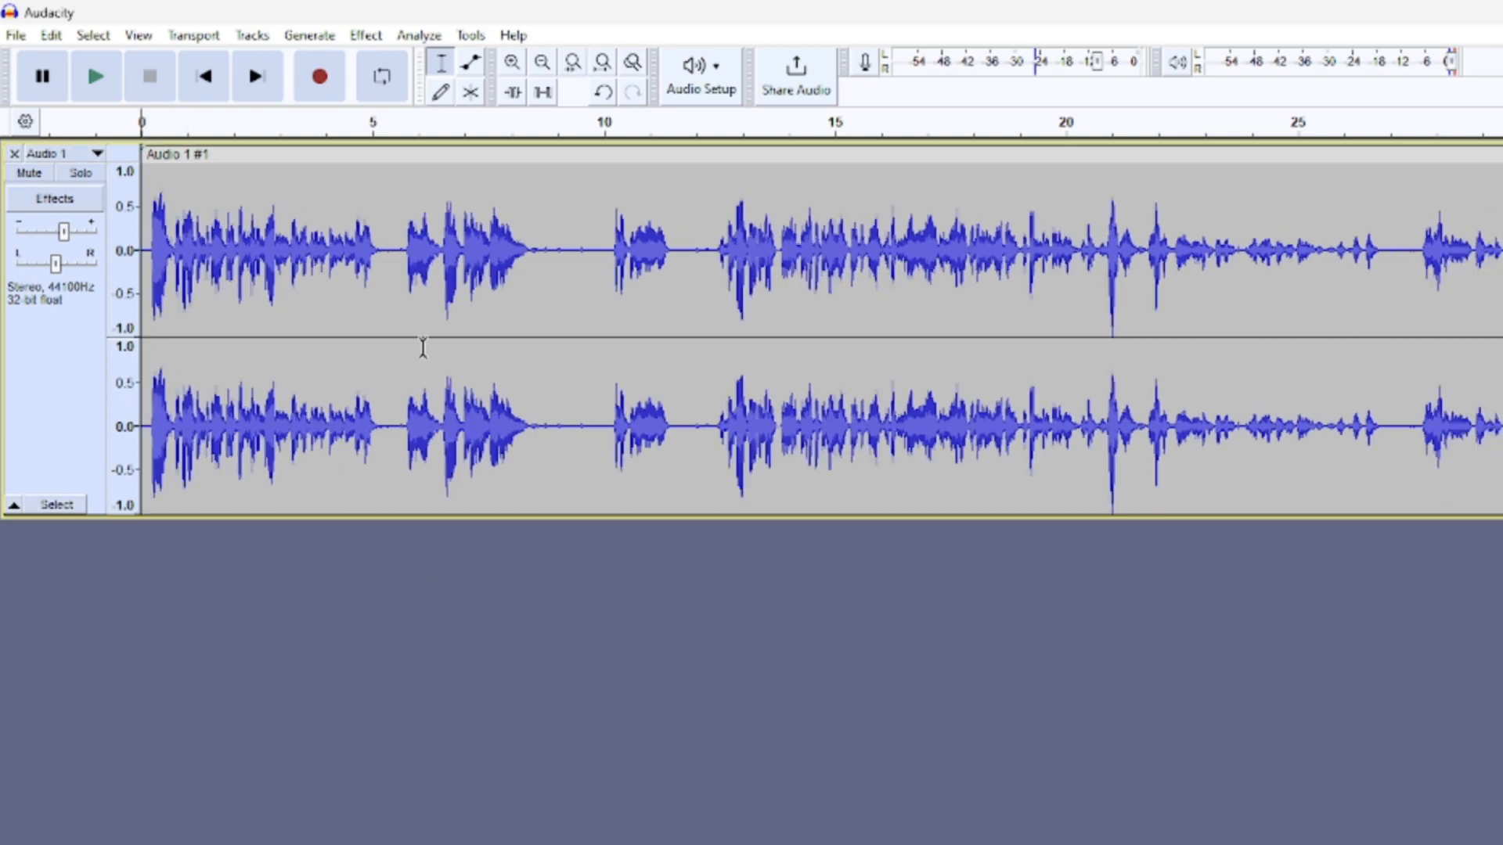
pyautogui.click(398, 331)
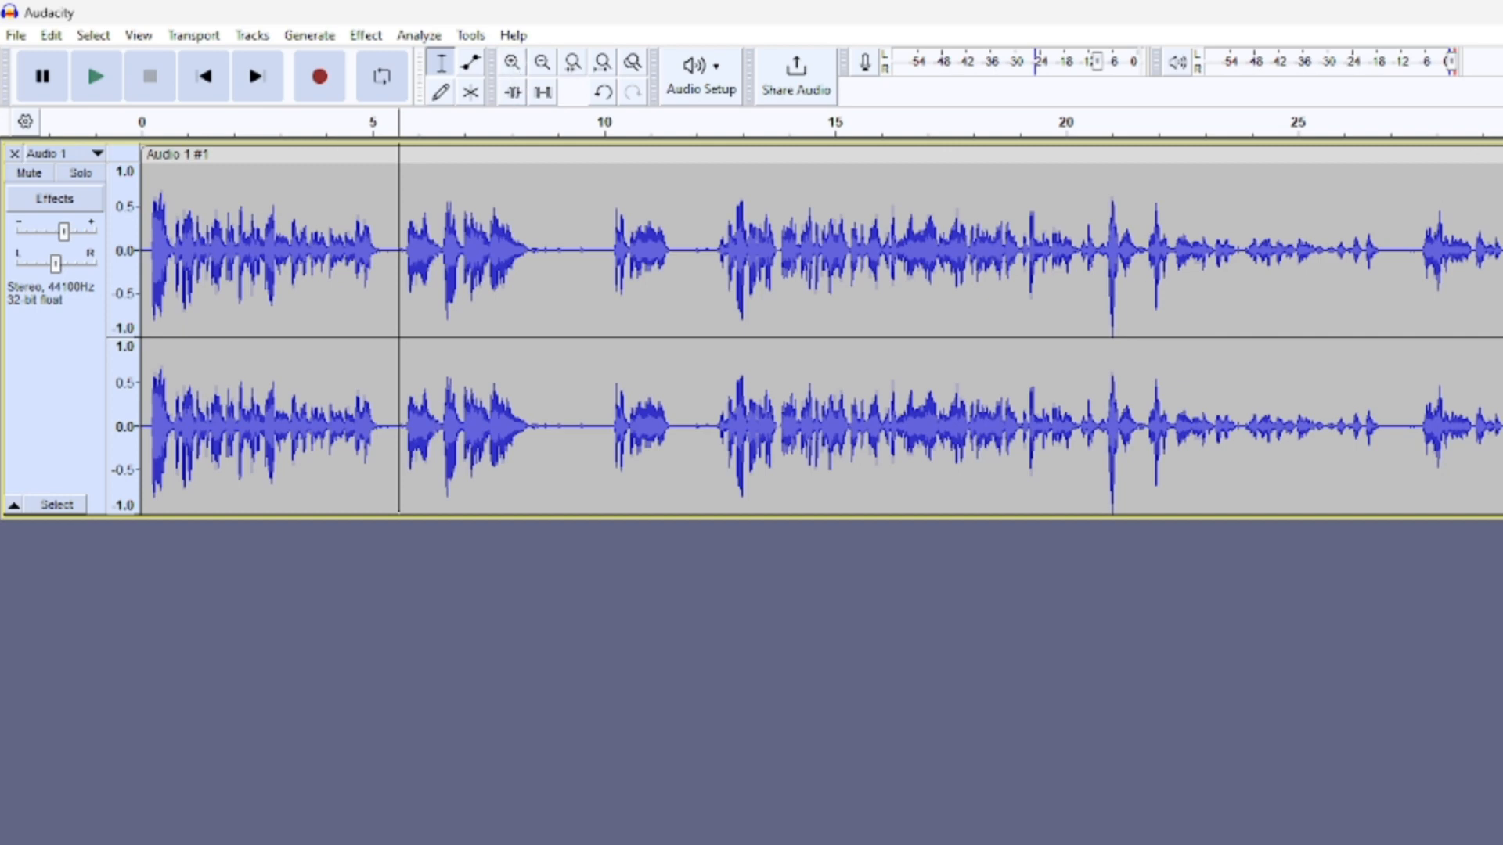
pyautogui.click(512, 62)
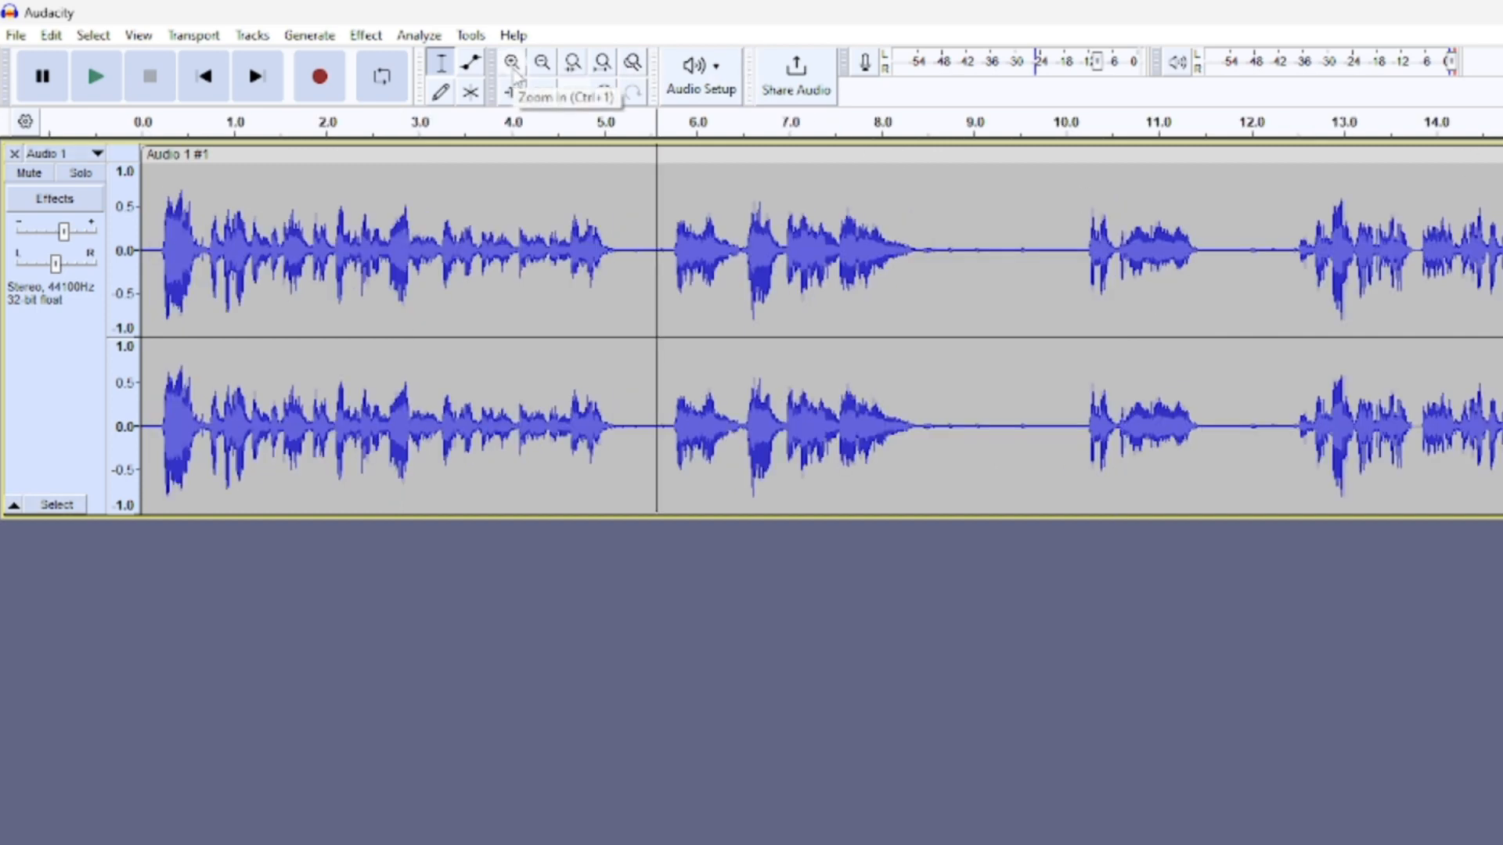
pyautogui.click(513, 62)
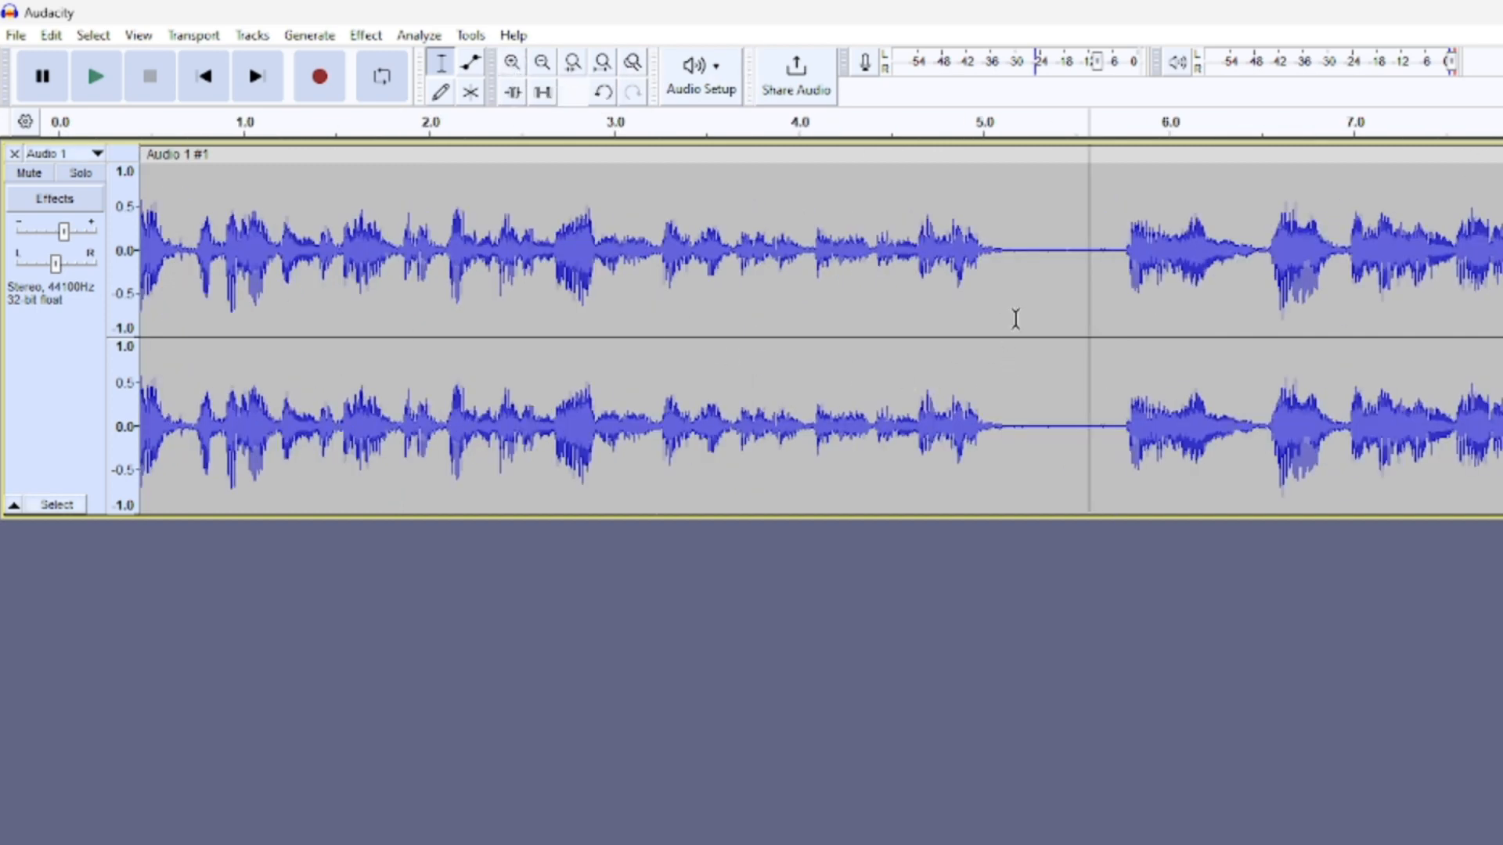
pyautogui.moveTo(1016, 320); pyautogui.dragTo(1116, 327)
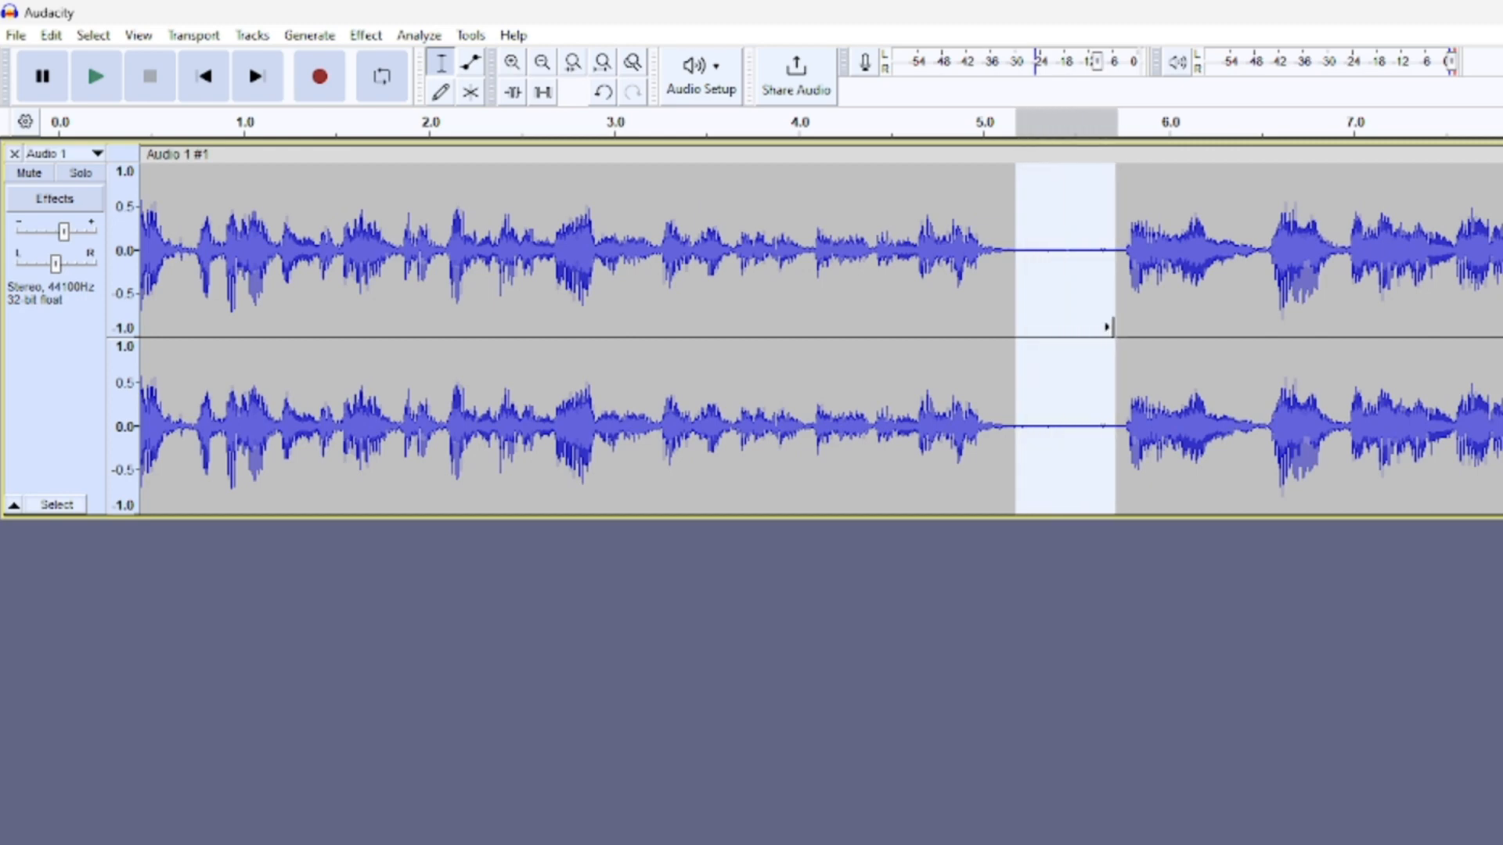
pyautogui.press('Delete')
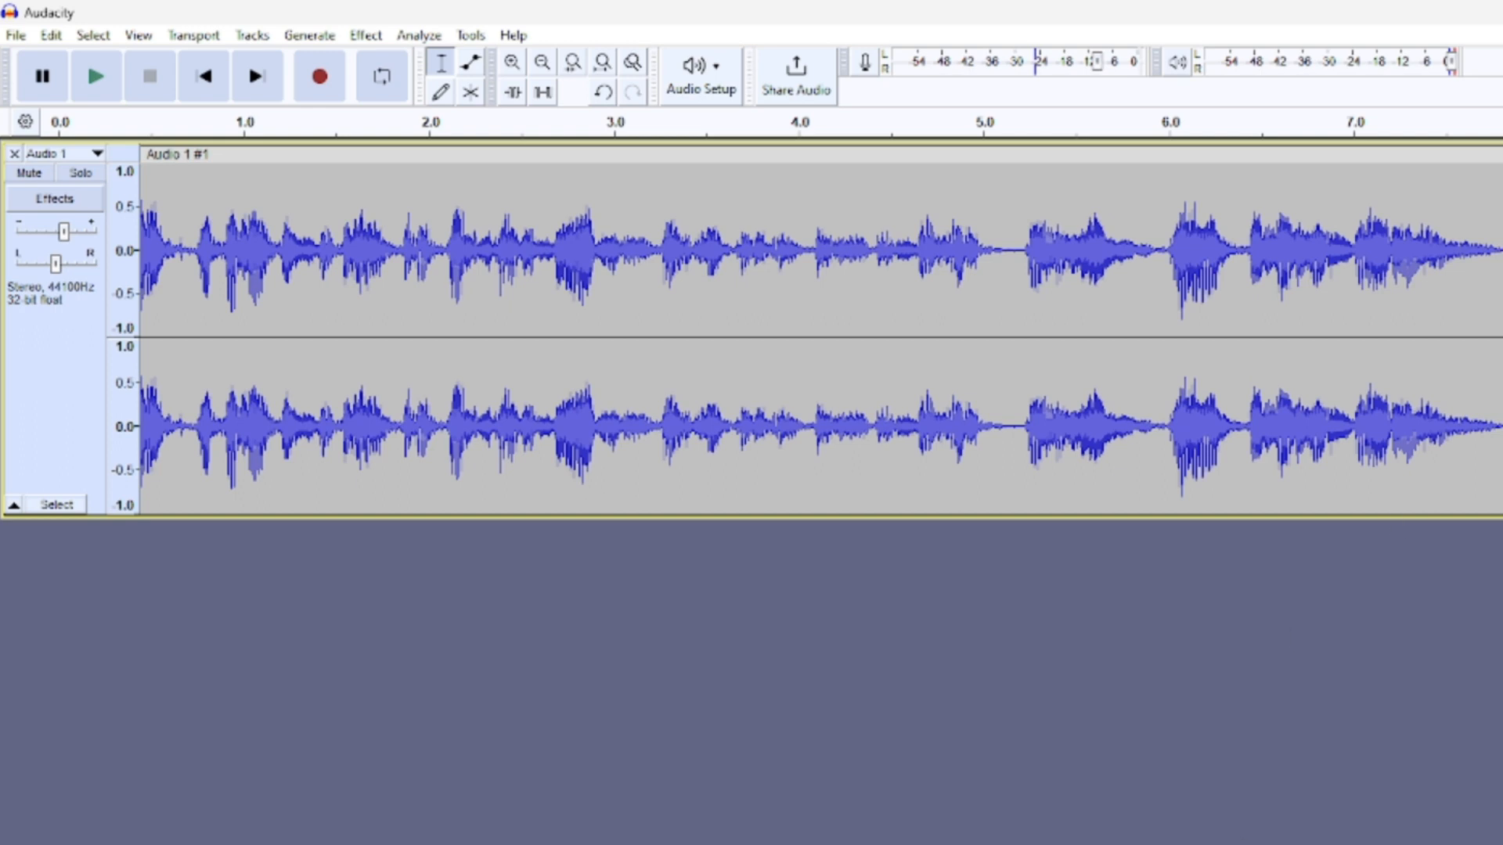
# - Audition the quiet gap near 26 seconds and delete the audio from about 25.6 to 26.5 seconds
pyautogui.hscroll(15, 820, 337)
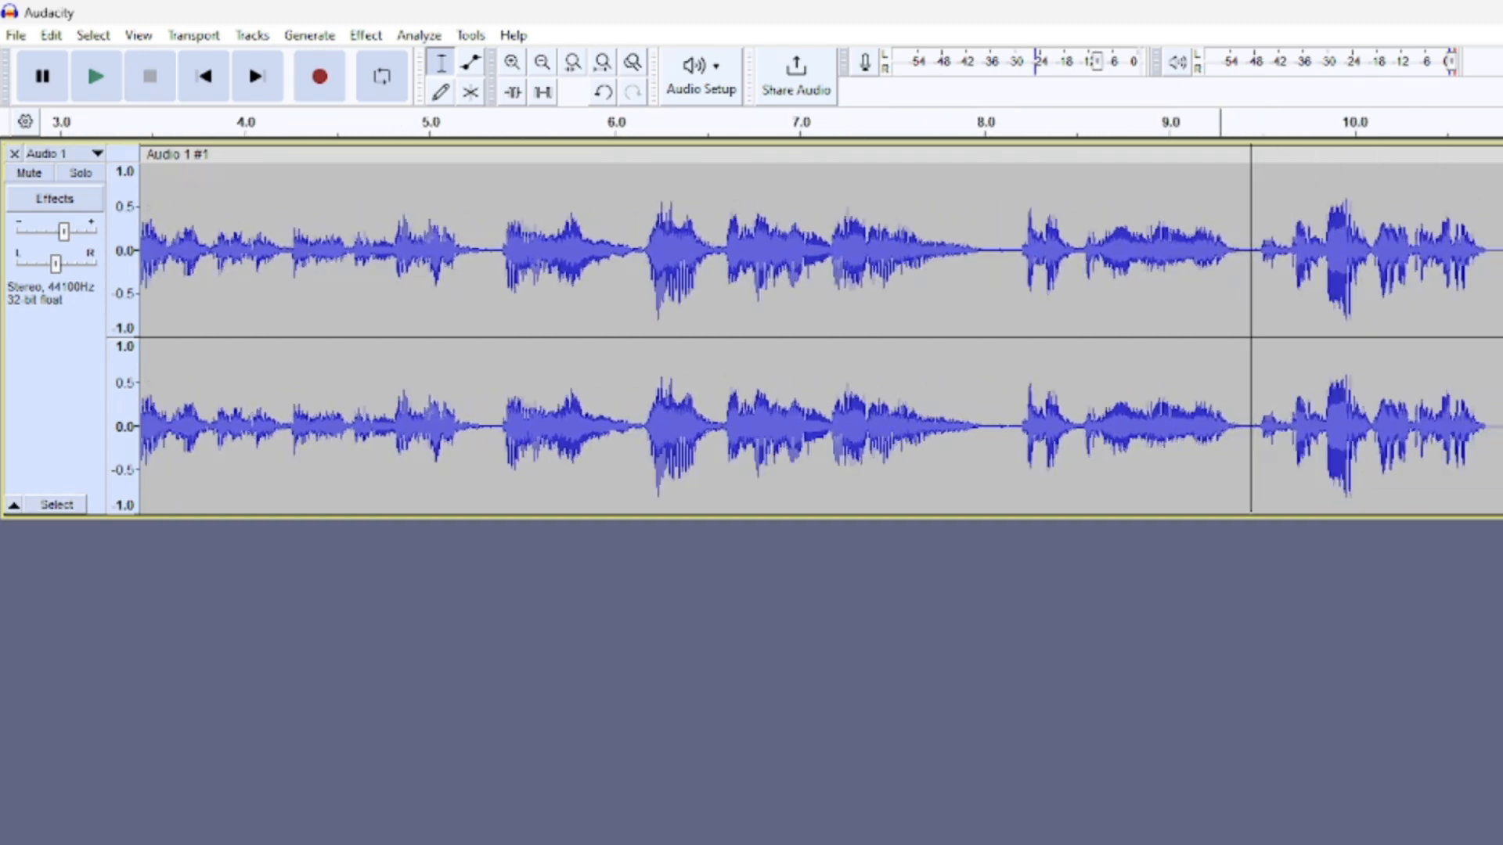
pyautogui.hscroll(20, 821, 337)
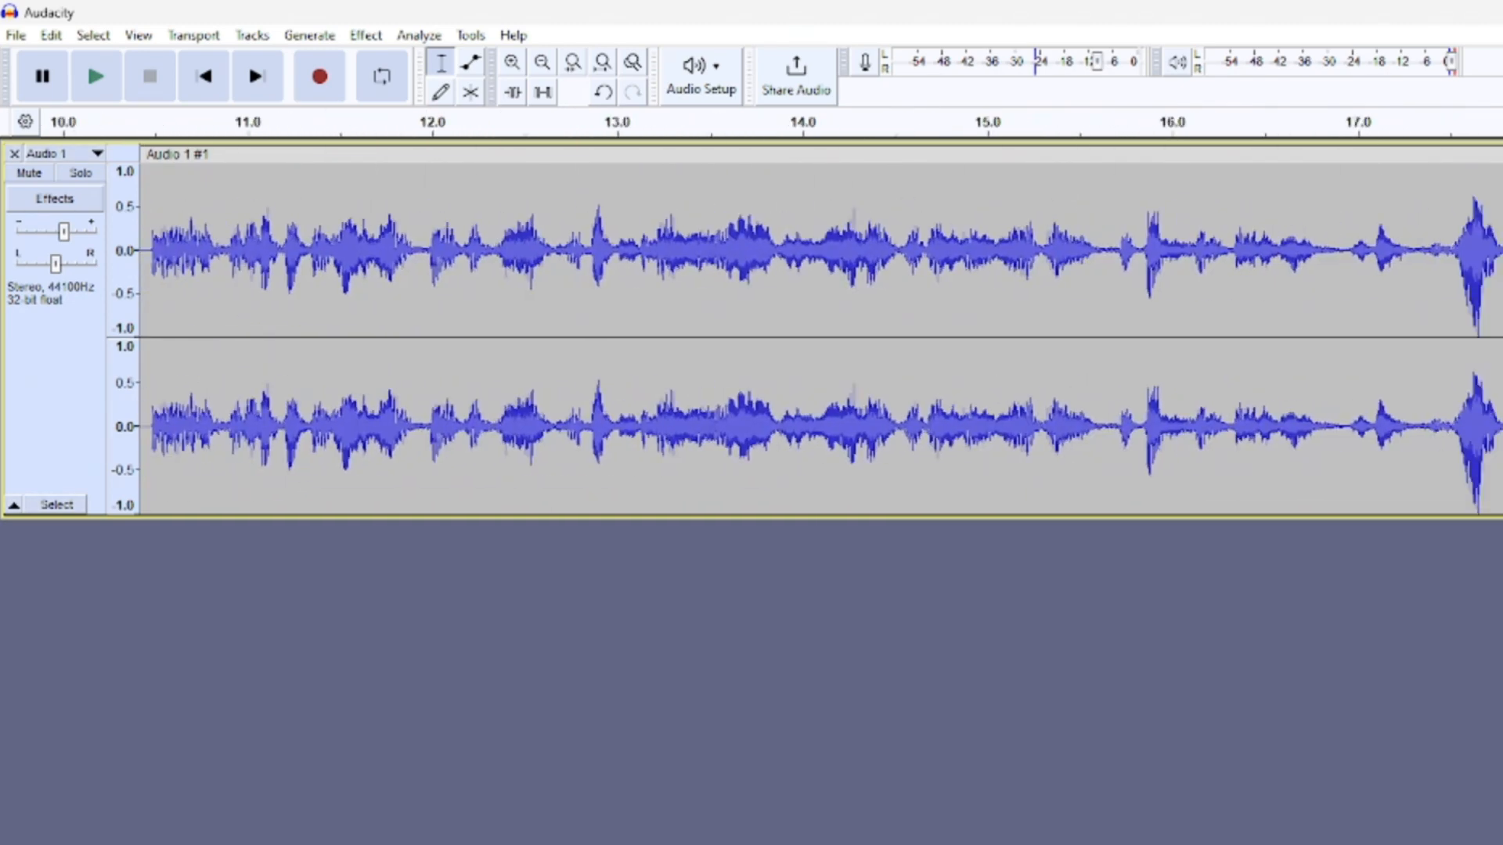
pyautogui.hscroll(12, 820, 337)
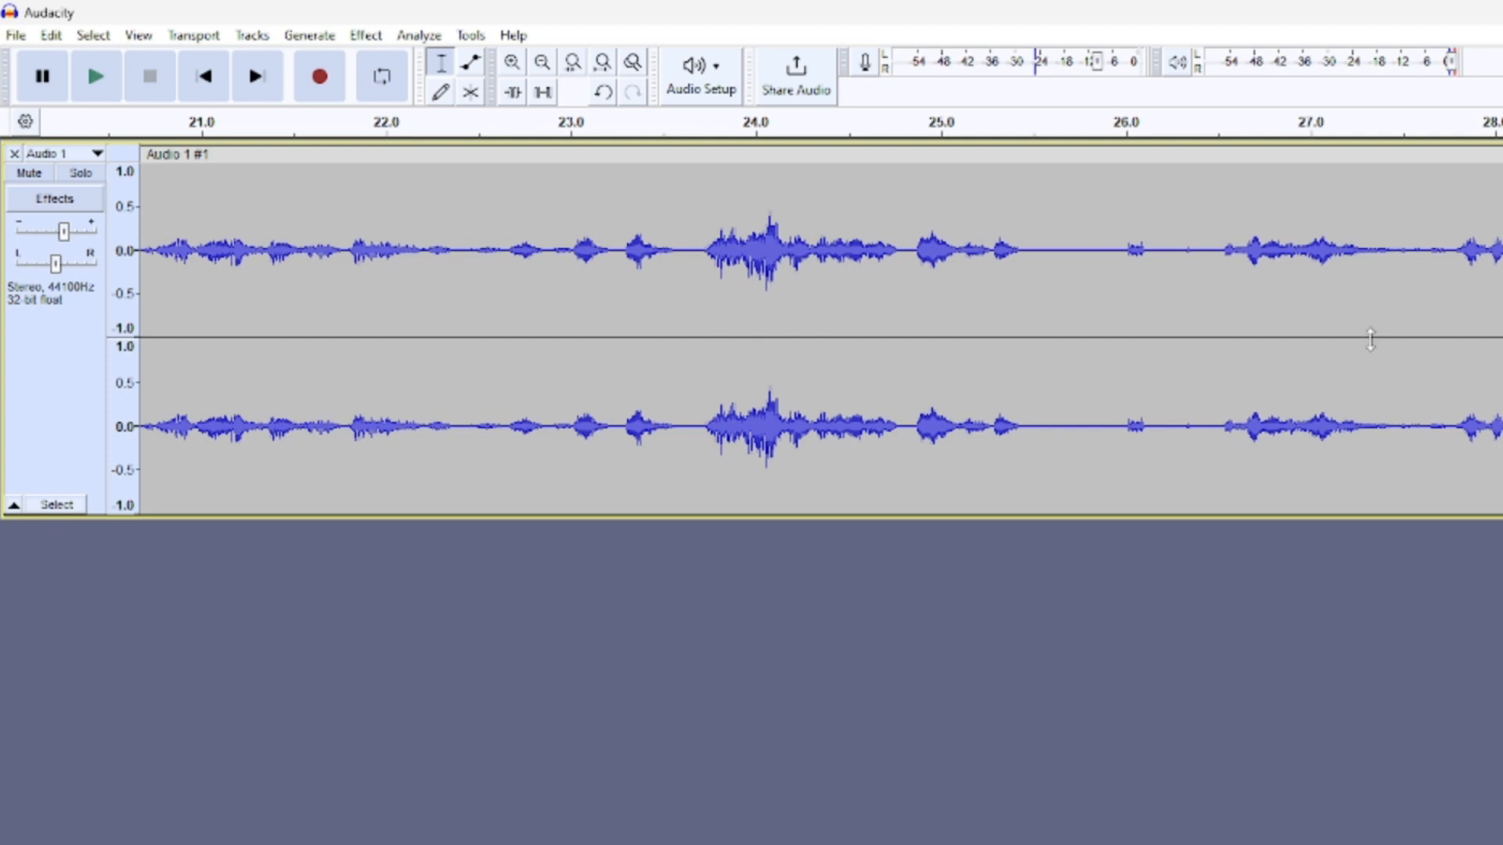
pyautogui.click(1075, 309)
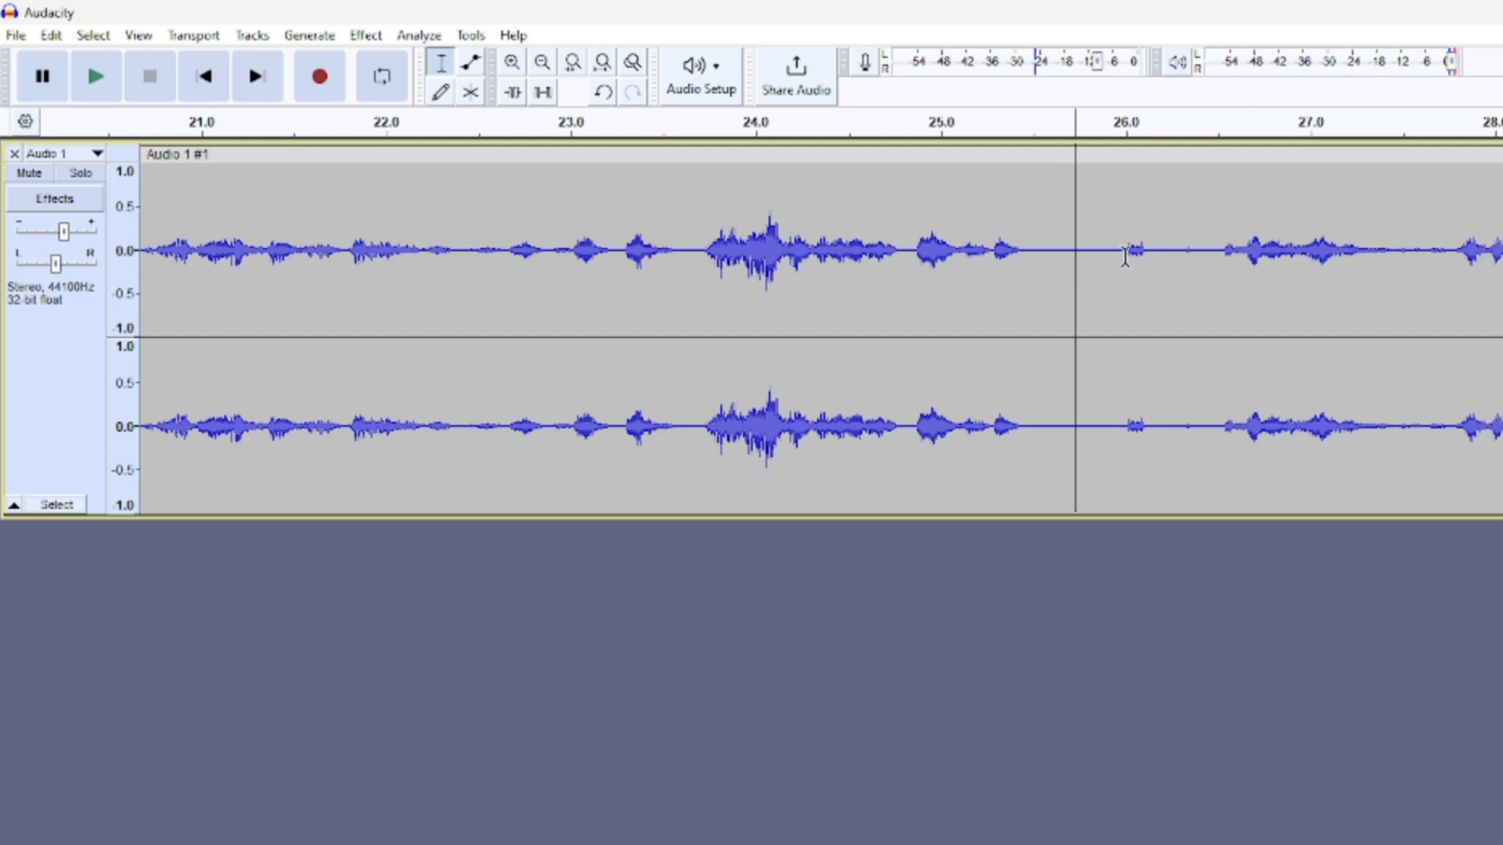
pyautogui.moveTo(1085, 308); pyautogui.dragTo(1205, 315)
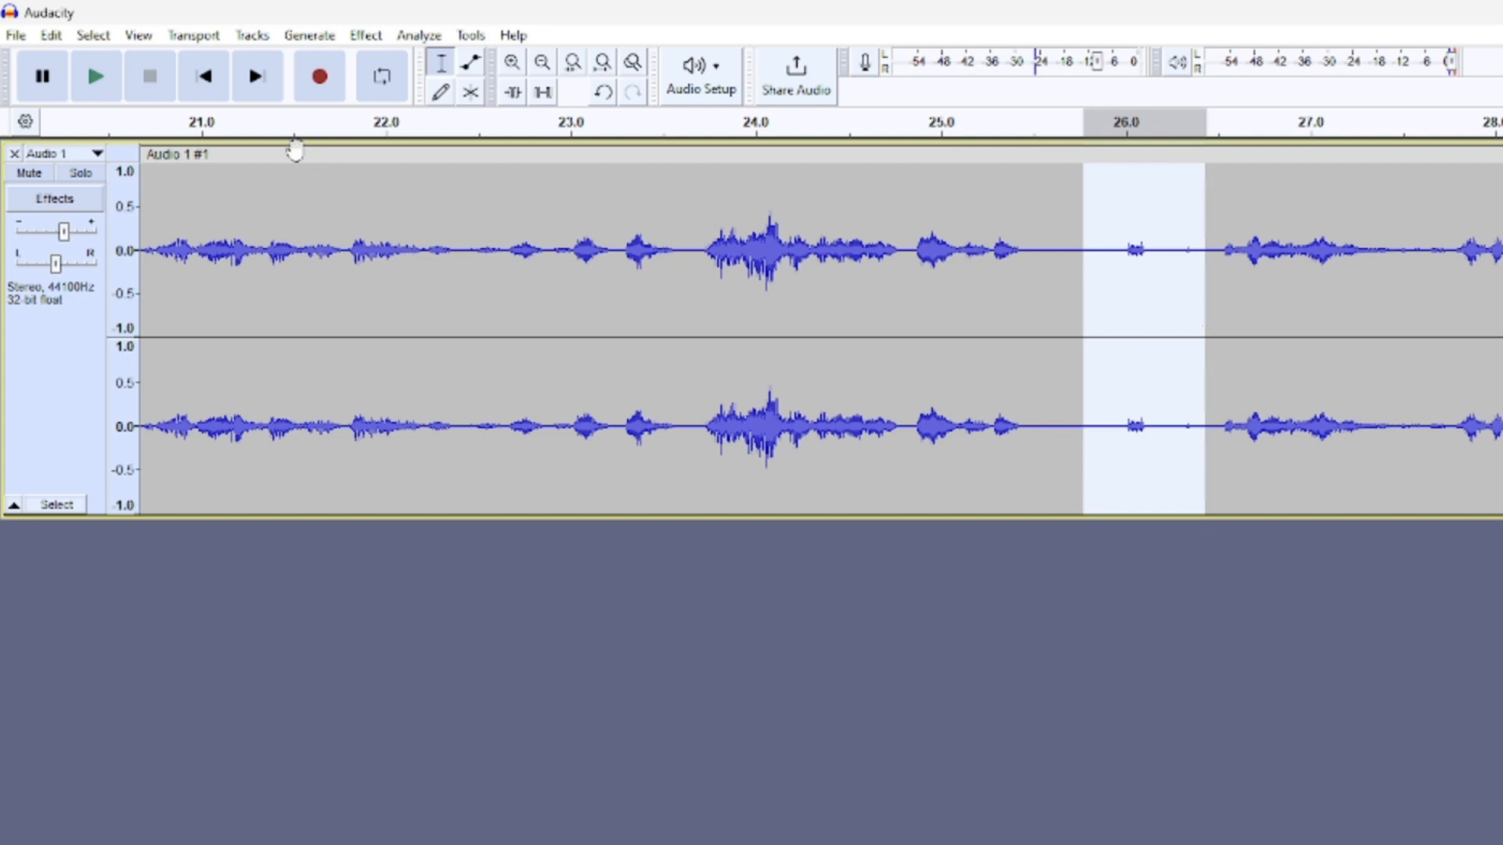
pyautogui.click(96, 77)
pyautogui.click(1068, 317)
pyautogui.moveTo(1047, 311); pyautogui.dragTo(1212, 320)
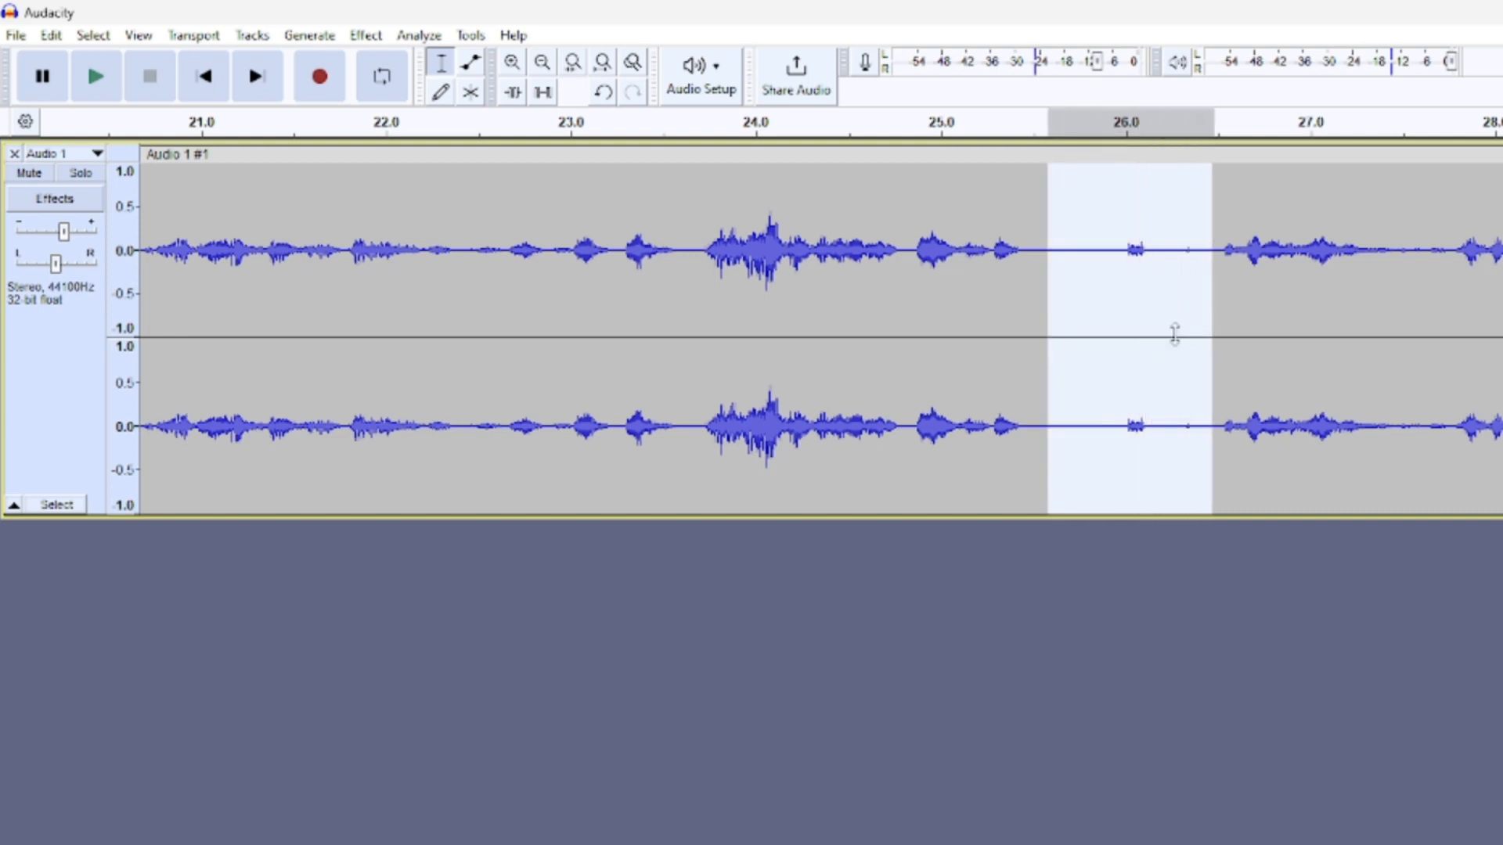
pyautogui.press('Delete')
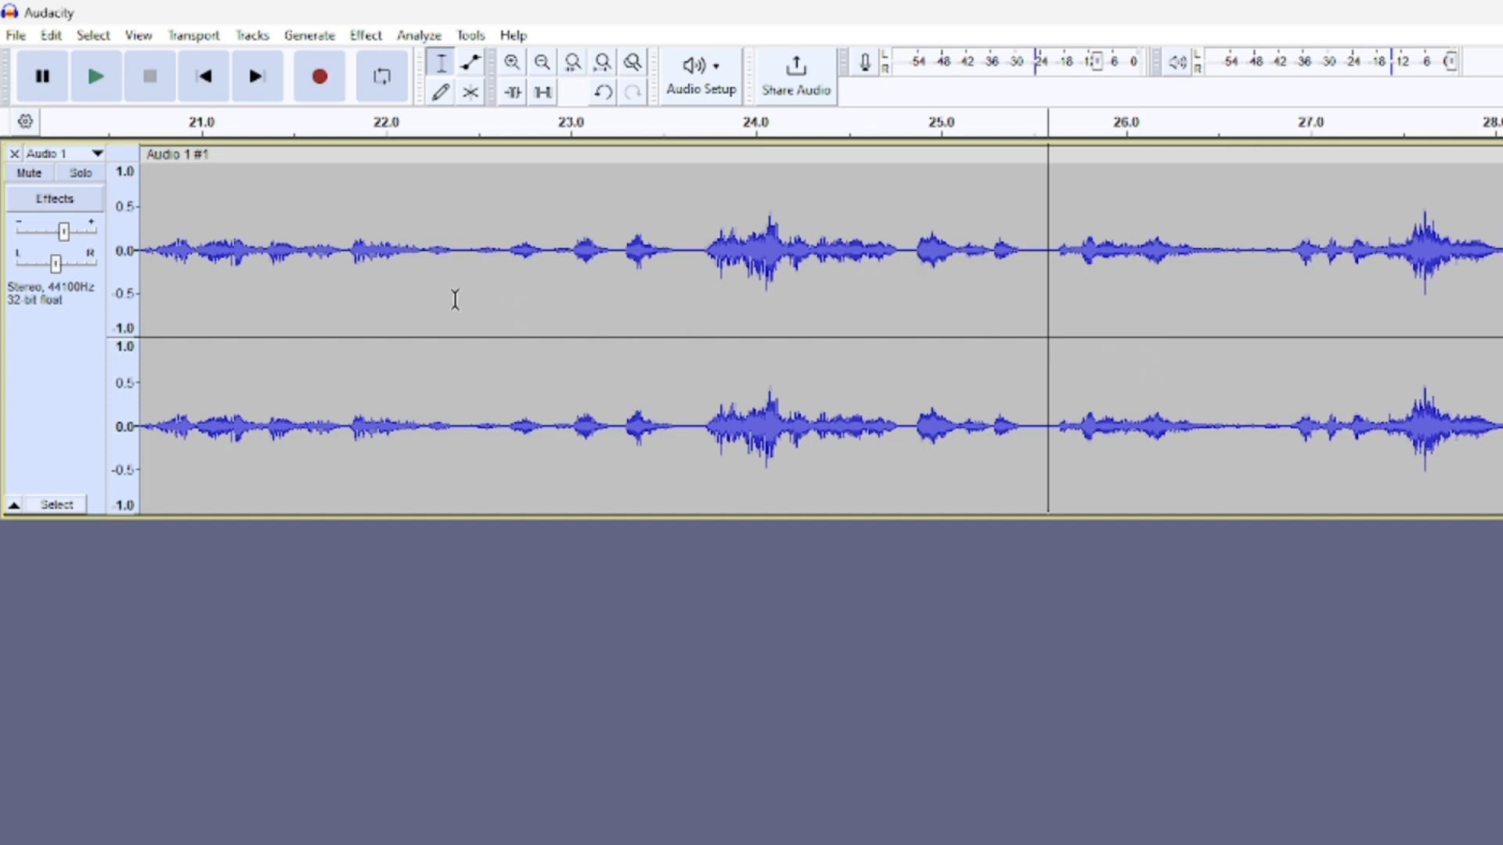
# - Audition the section from about 22.4 to 23.6 seconds and delete it
pyautogui.moveTo(455, 299); pyautogui.dragTo(686, 322)
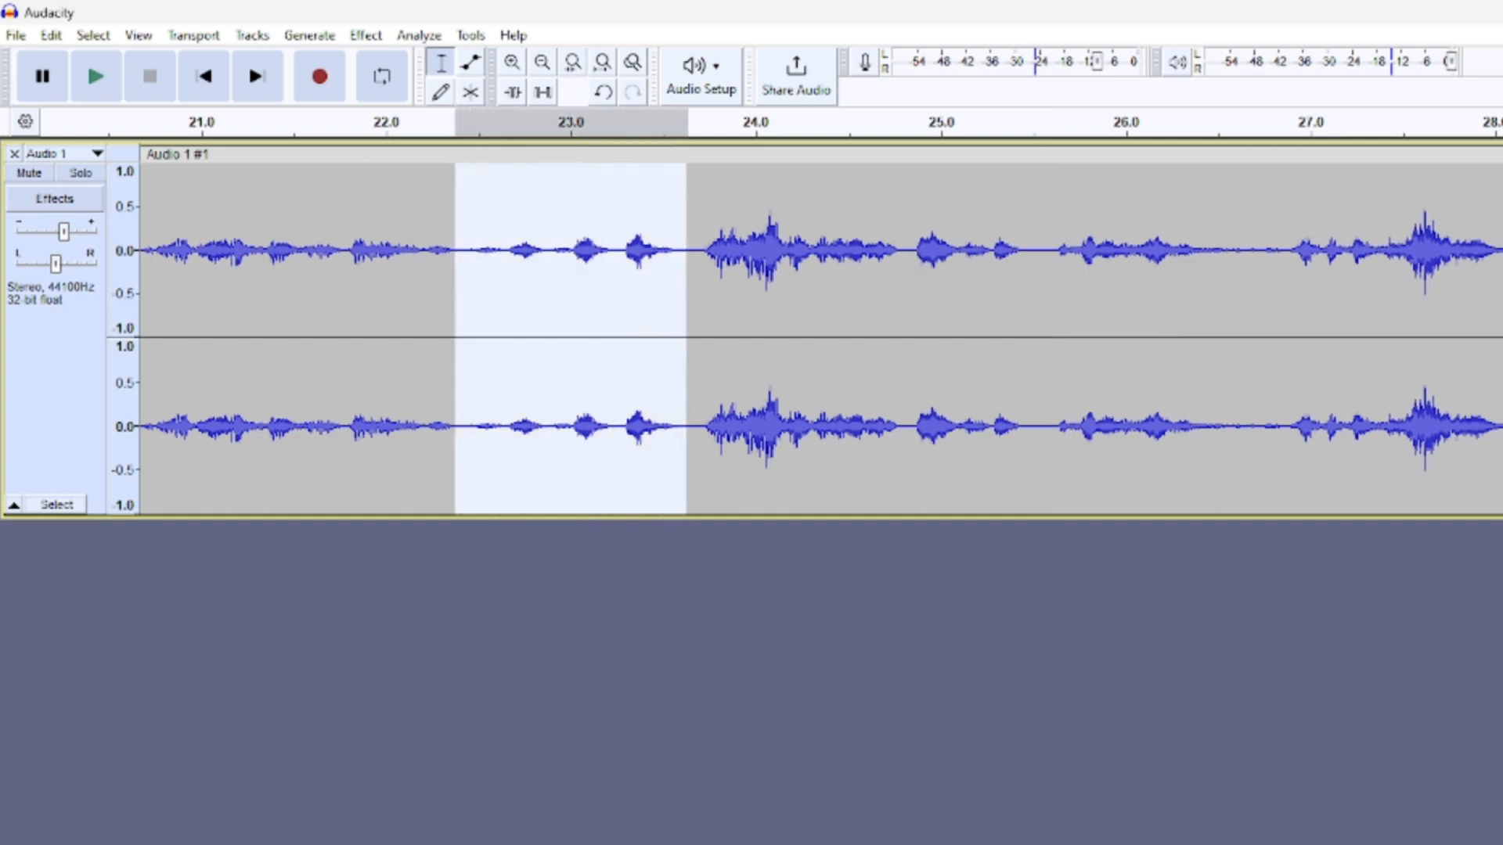
pyautogui.click(96, 80)
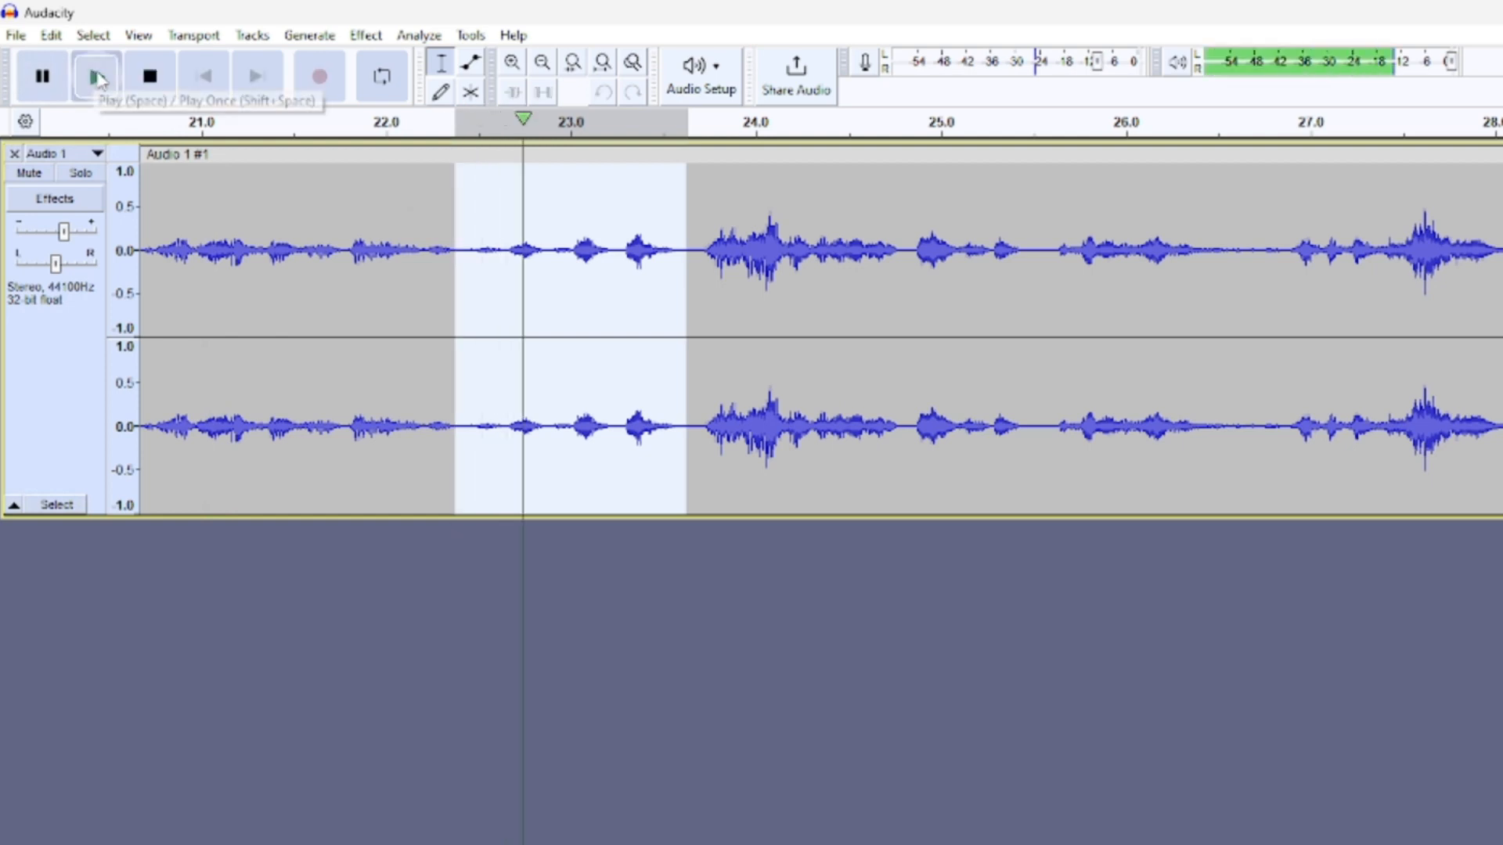
pyautogui.click(106, 78)
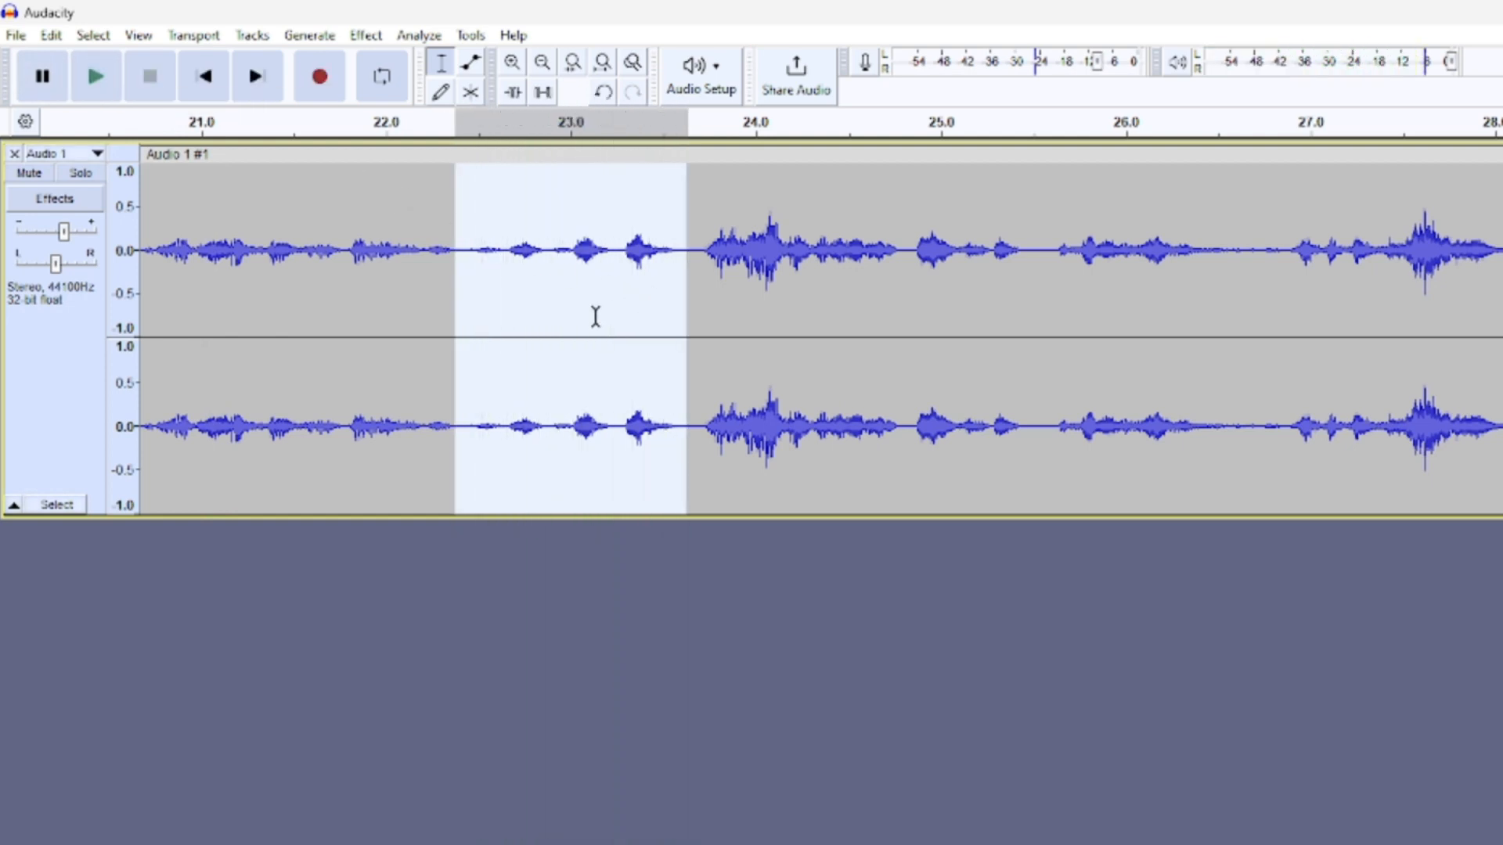
pyautogui.press('Delete')
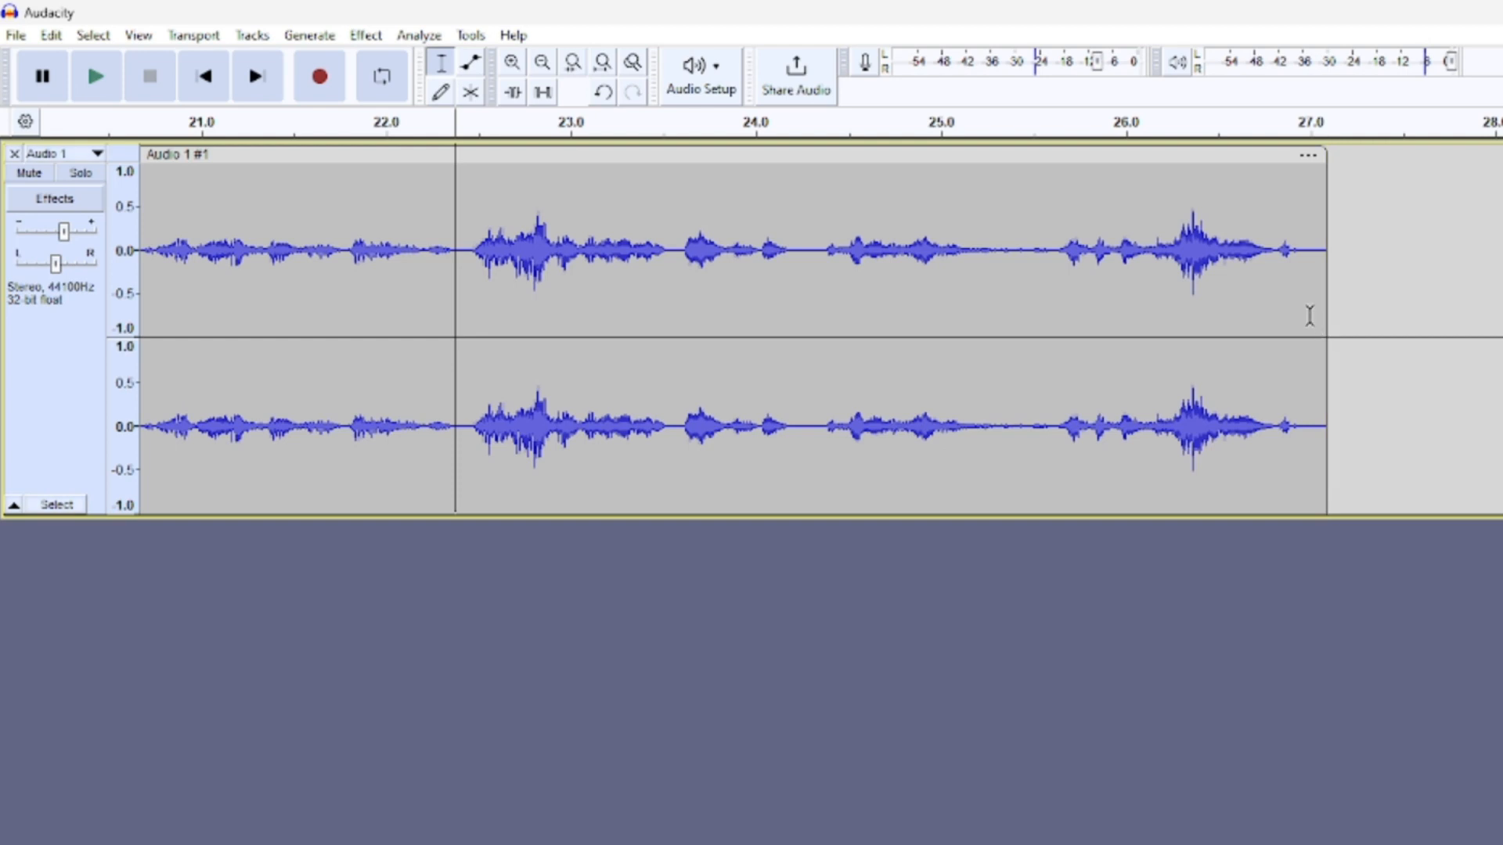
# - Audition the section from about 25.6 to 27 seconds repeatedly, play from about 22.4 seconds to the end, and clear the selection
pyautogui.moveTo(1310, 315); pyautogui.dragTo(1056, 309)
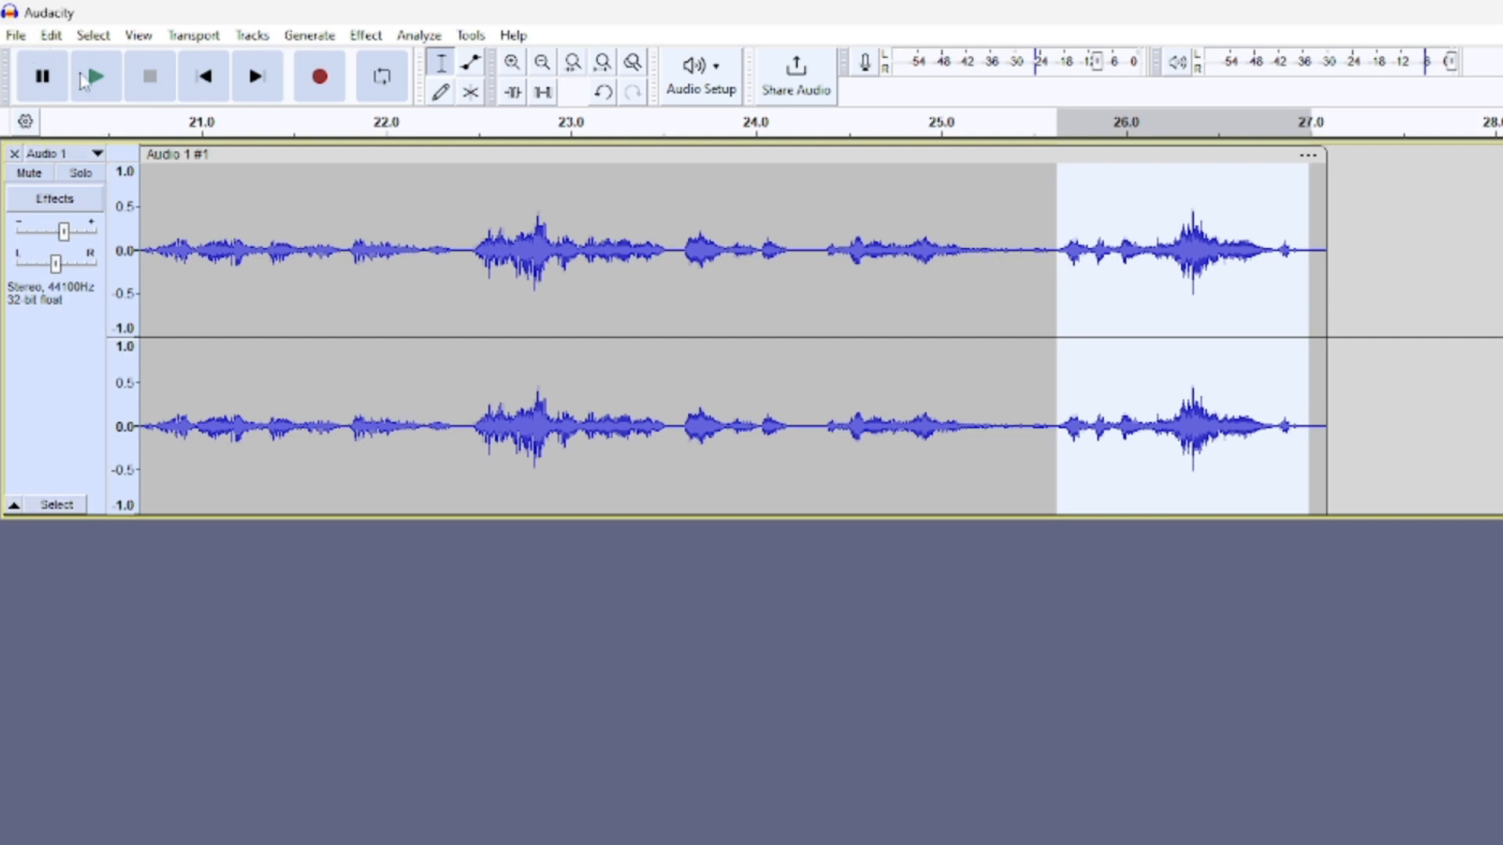
pyautogui.click(95, 77)
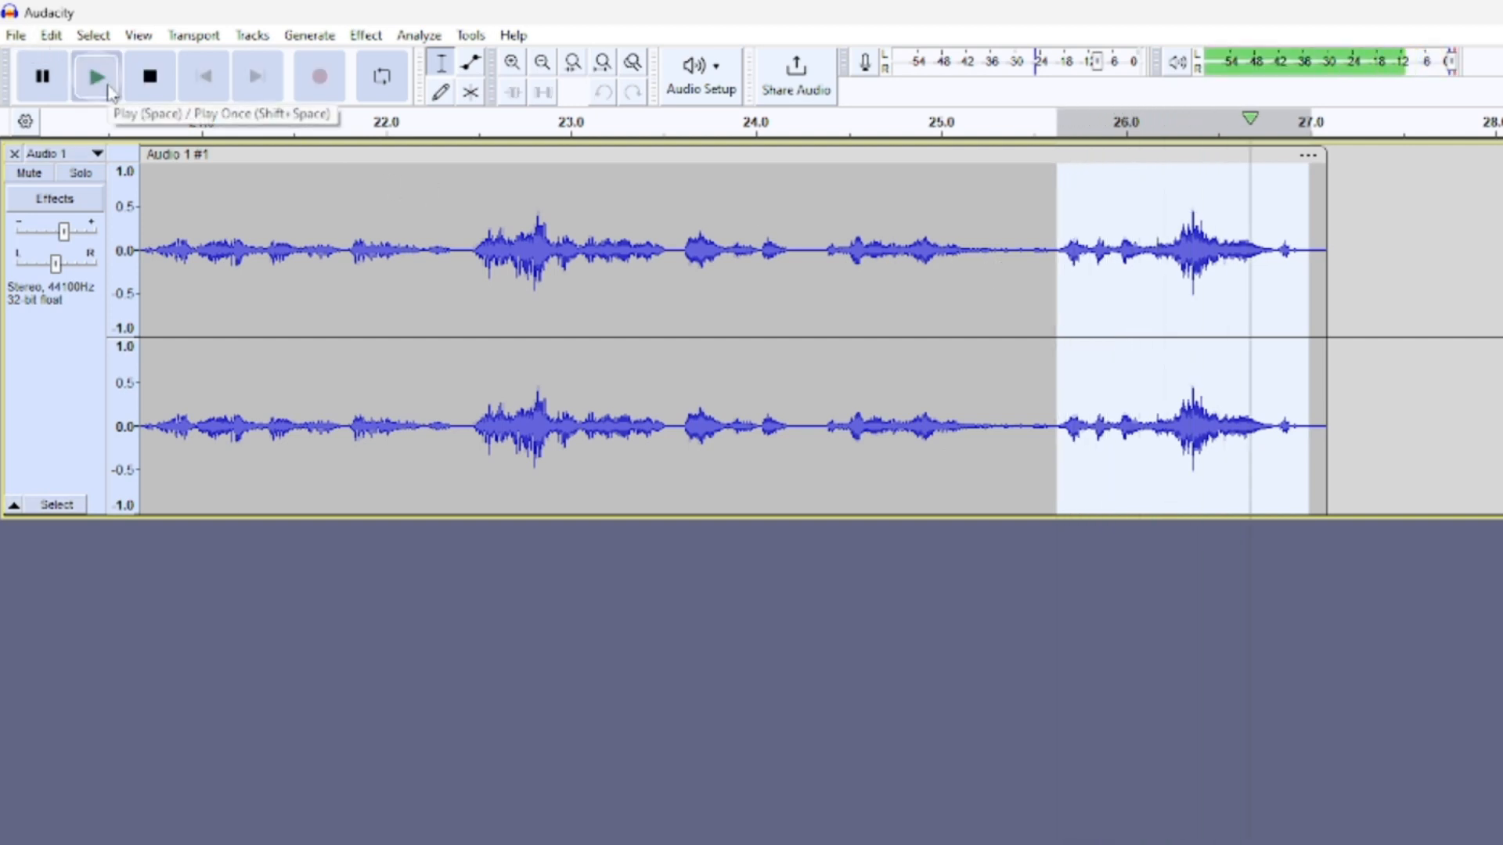
pyautogui.click(108, 88)
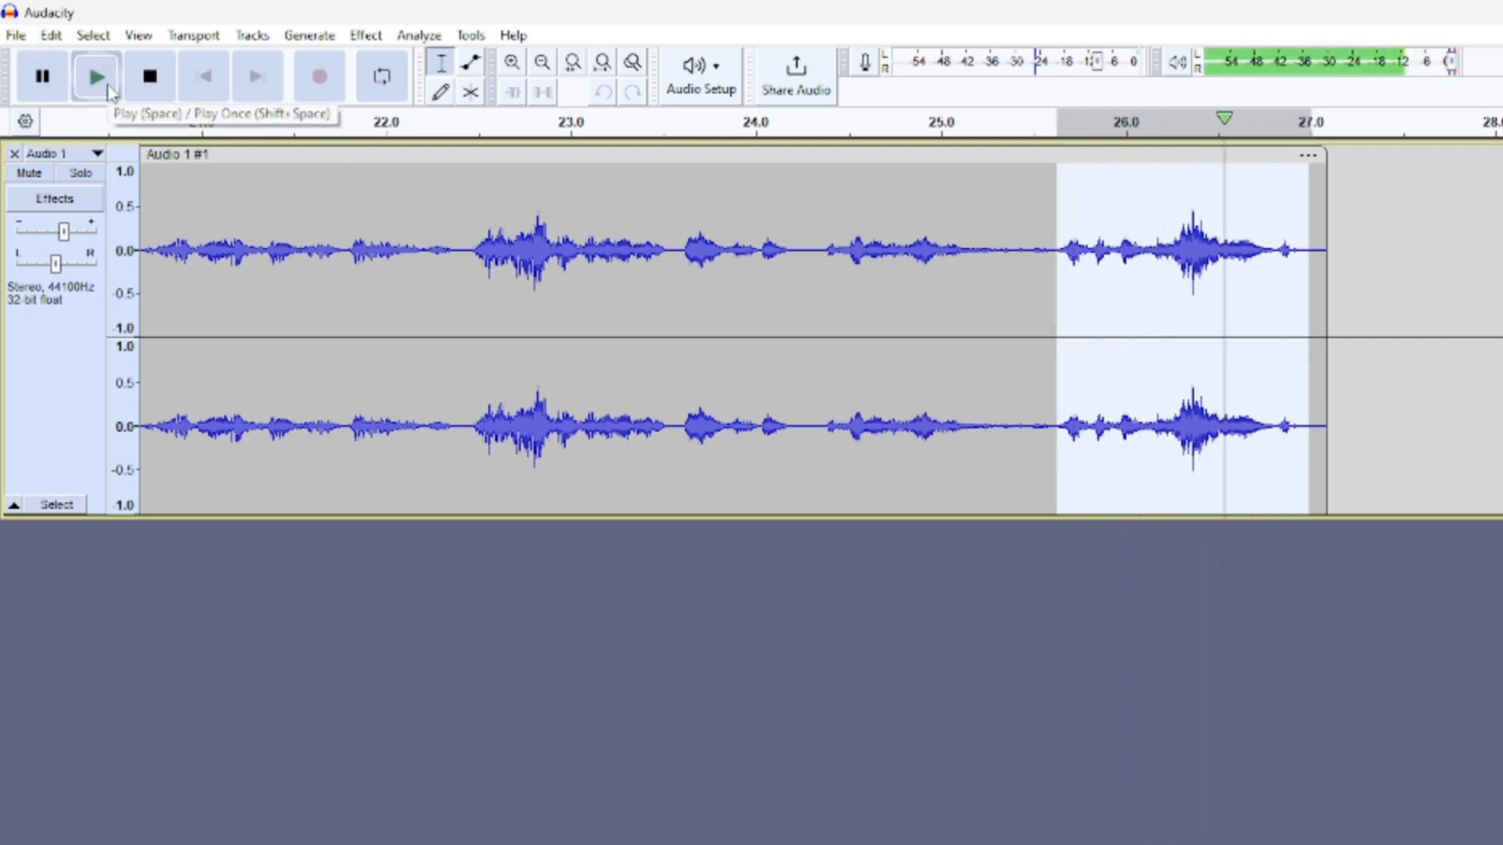
pyautogui.click(108, 89)
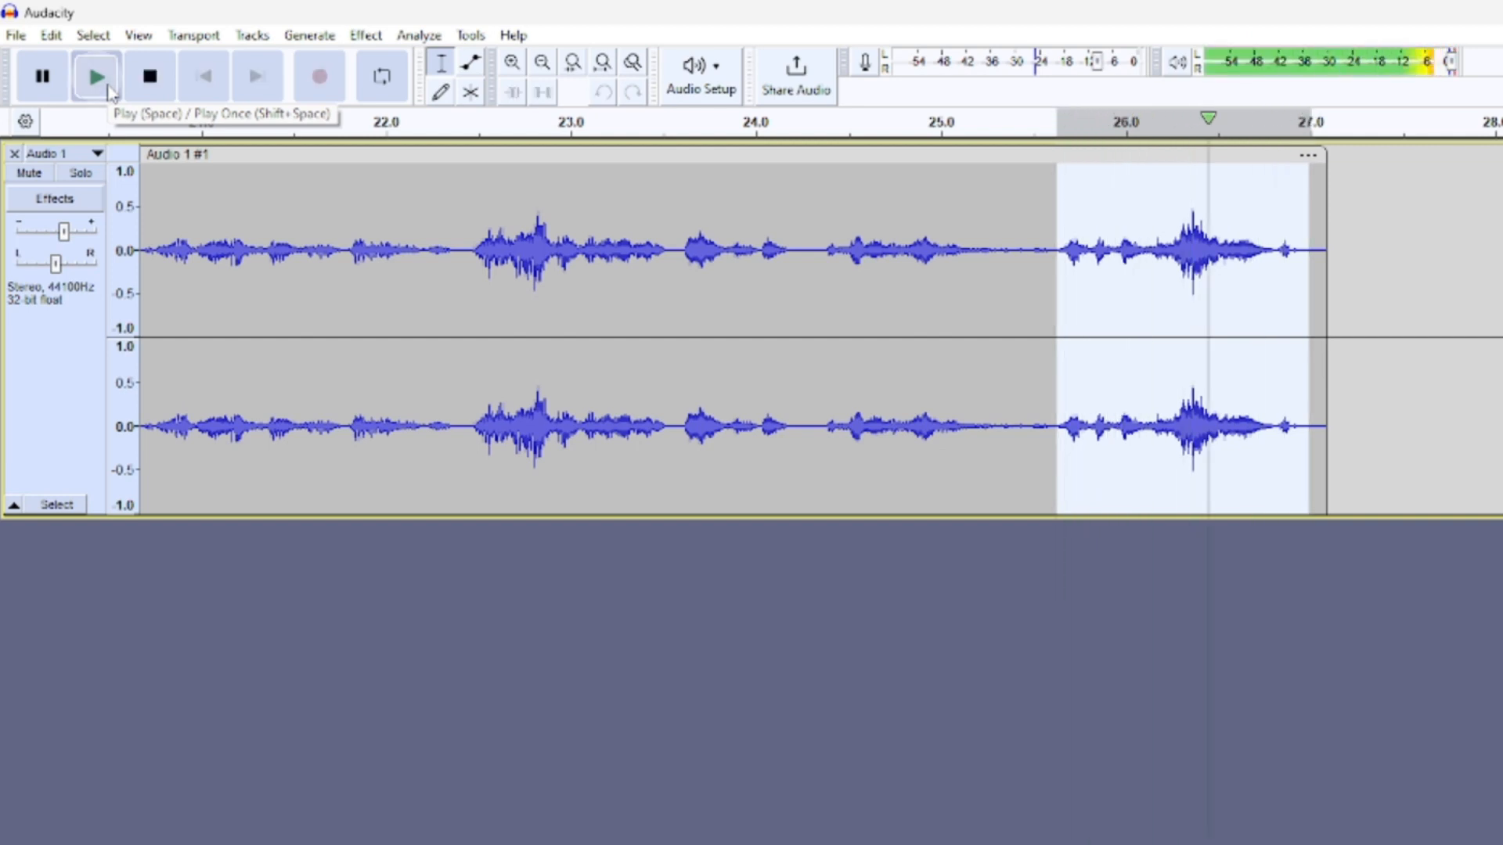
pyautogui.moveTo(454, 316); pyautogui.dragTo(1336, 426)
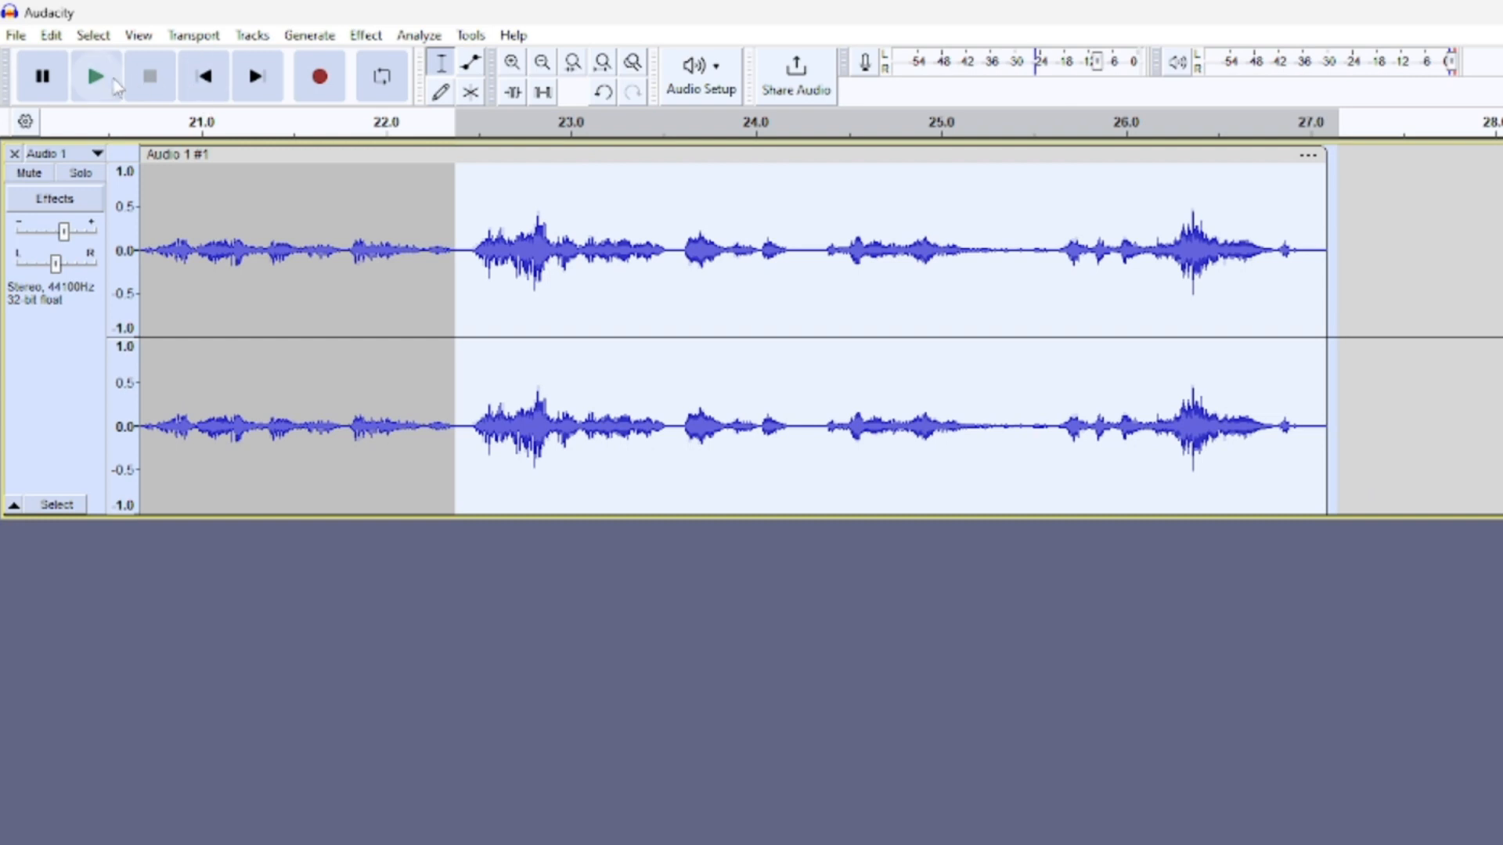
pyautogui.click(97, 77)
pyautogui.click(783, 610)
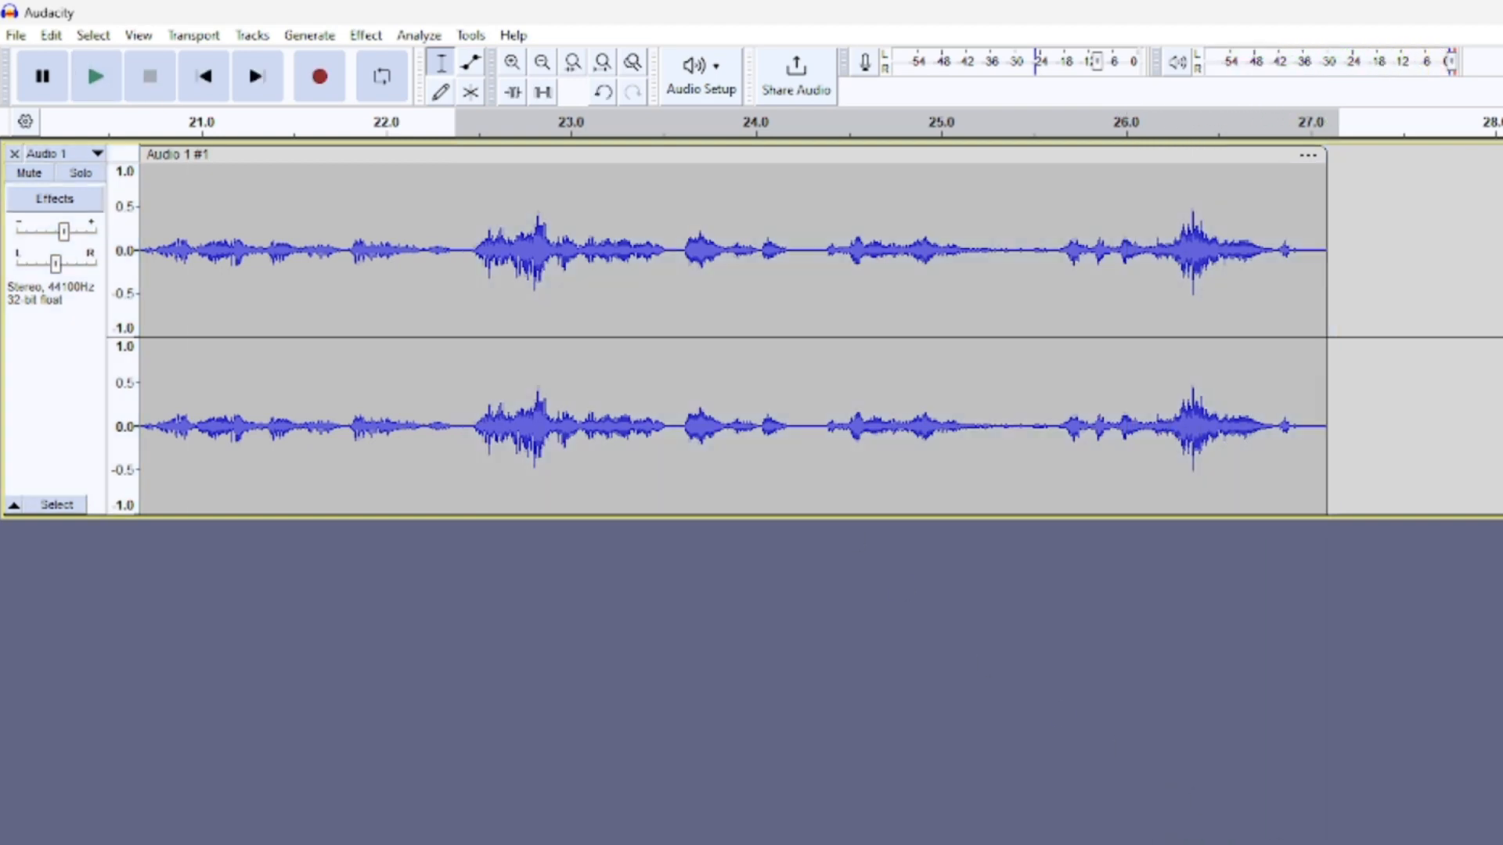
pyautogui.hscroll(-15, 782, 329)
pyautogui.hscroll(15, 783, 328)
# - Start an audio export to the computer and set the export destination prompt not to show again
pyautogui.click(23, 39)
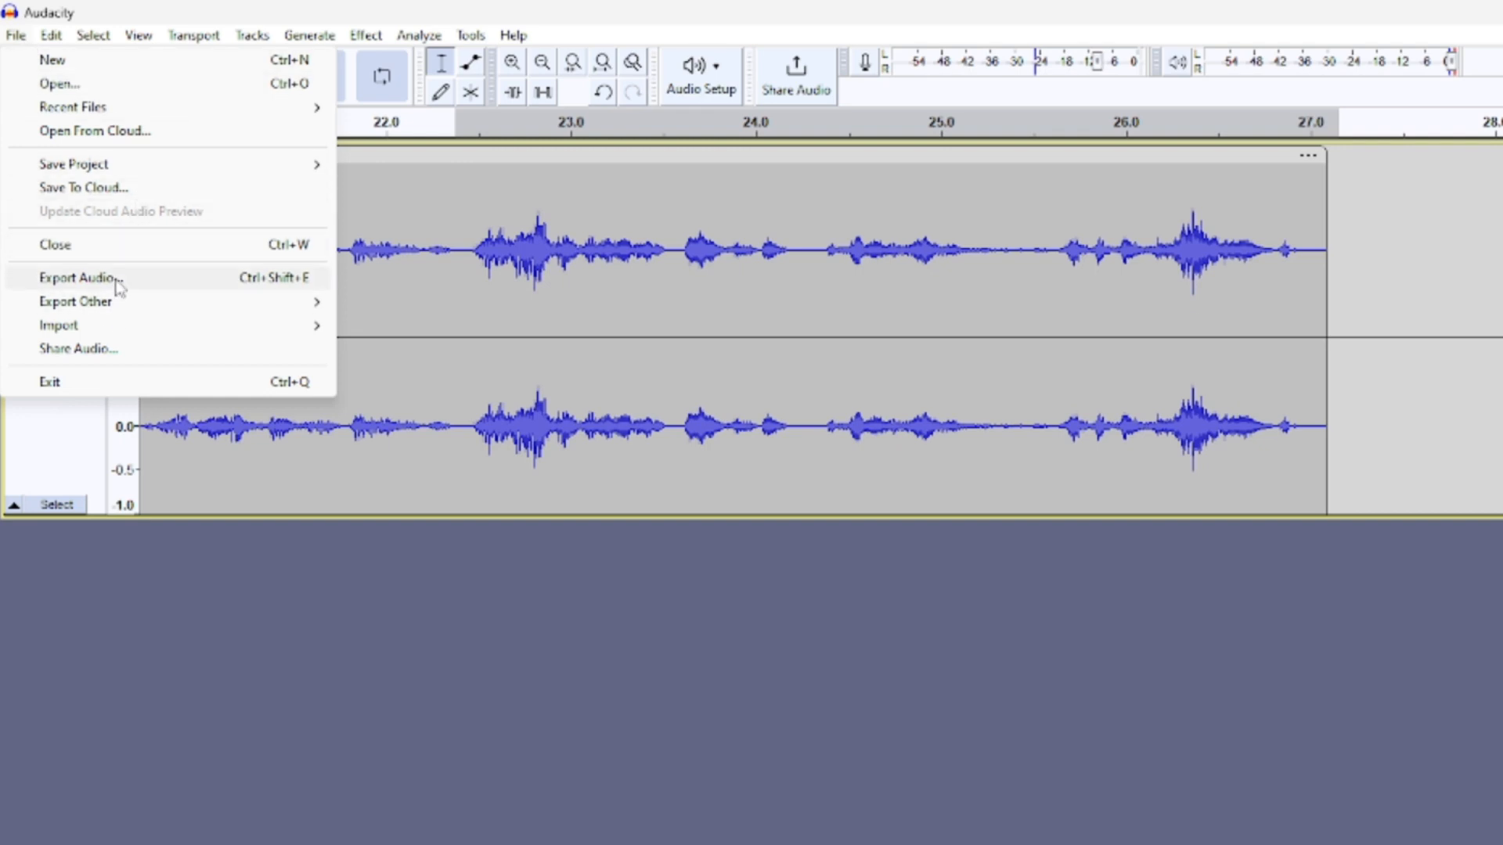
pyautogui.click(78, 278)
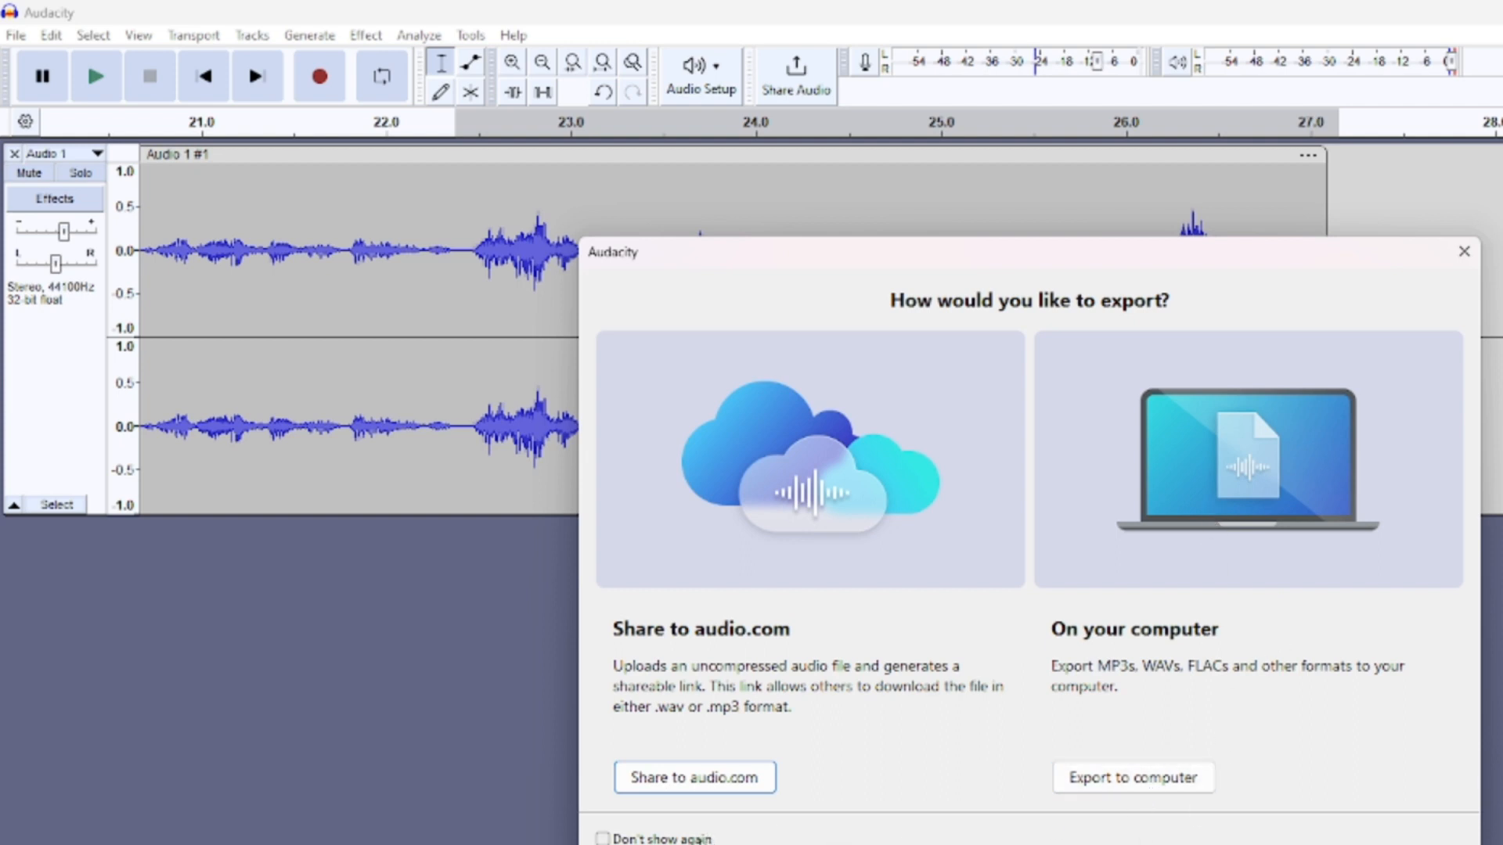
pyautogui.click(697, 839)
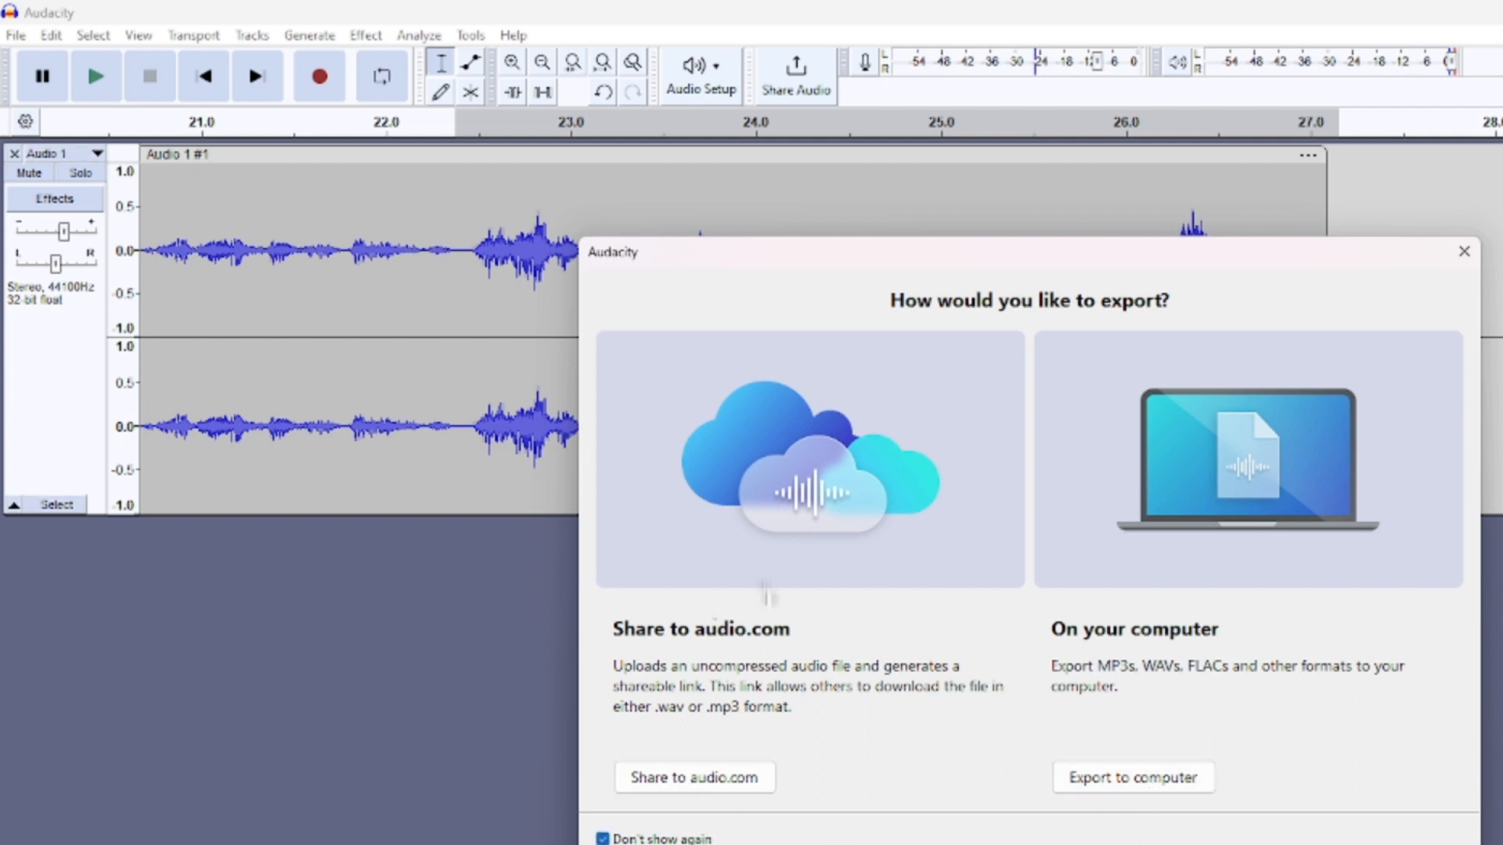
pyautogui.click(1140, 779)
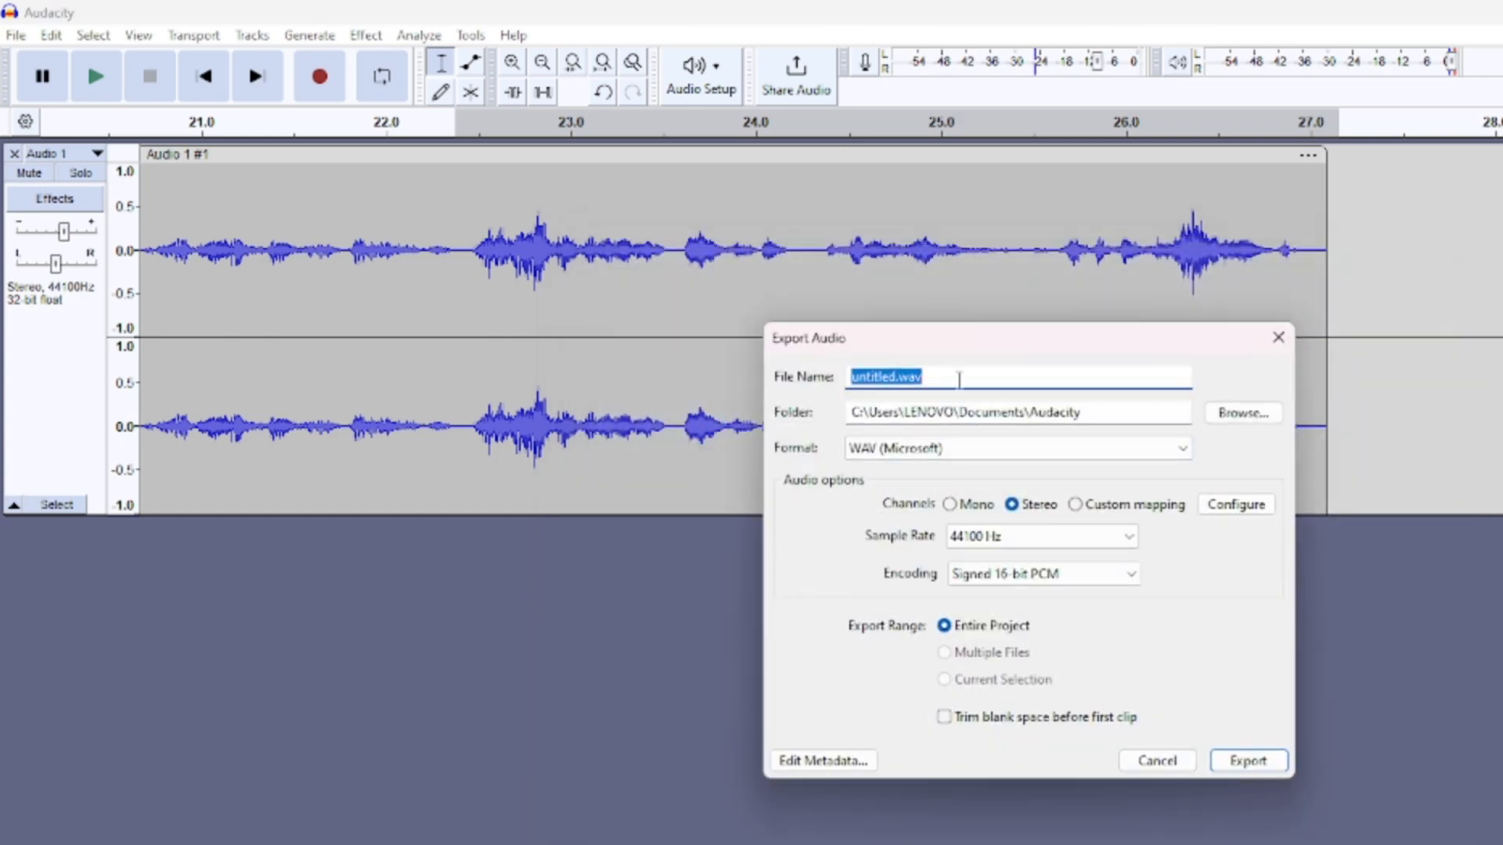
# - Name the export Latihan Rec Audio 1, choose the Music folder and MP3 Files format, and export the entire project
pyautogui.write('Latihan Rec Audio 1')
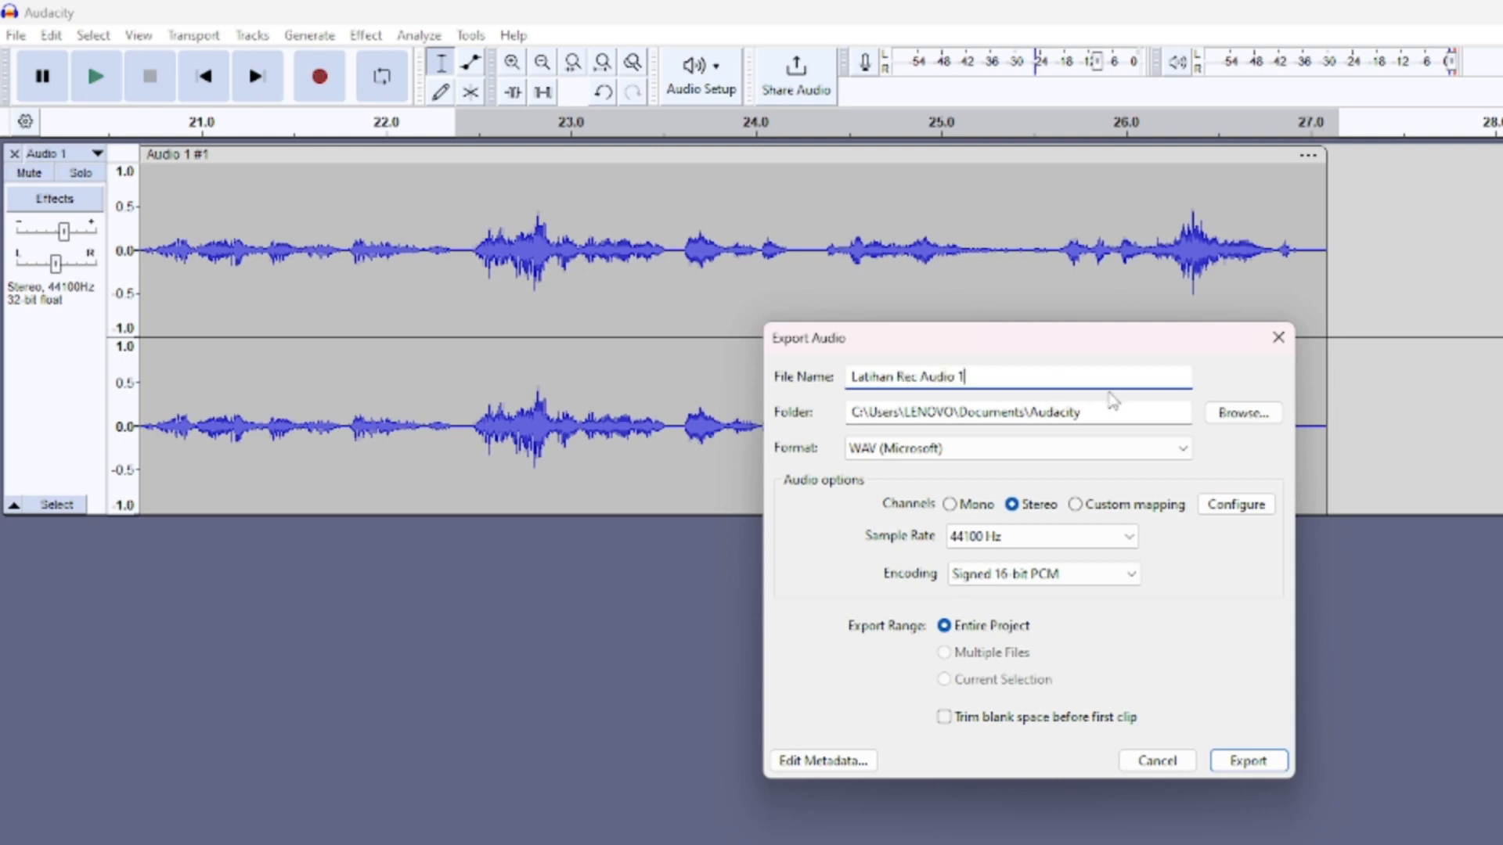
pyautogui.click(1243, 413)
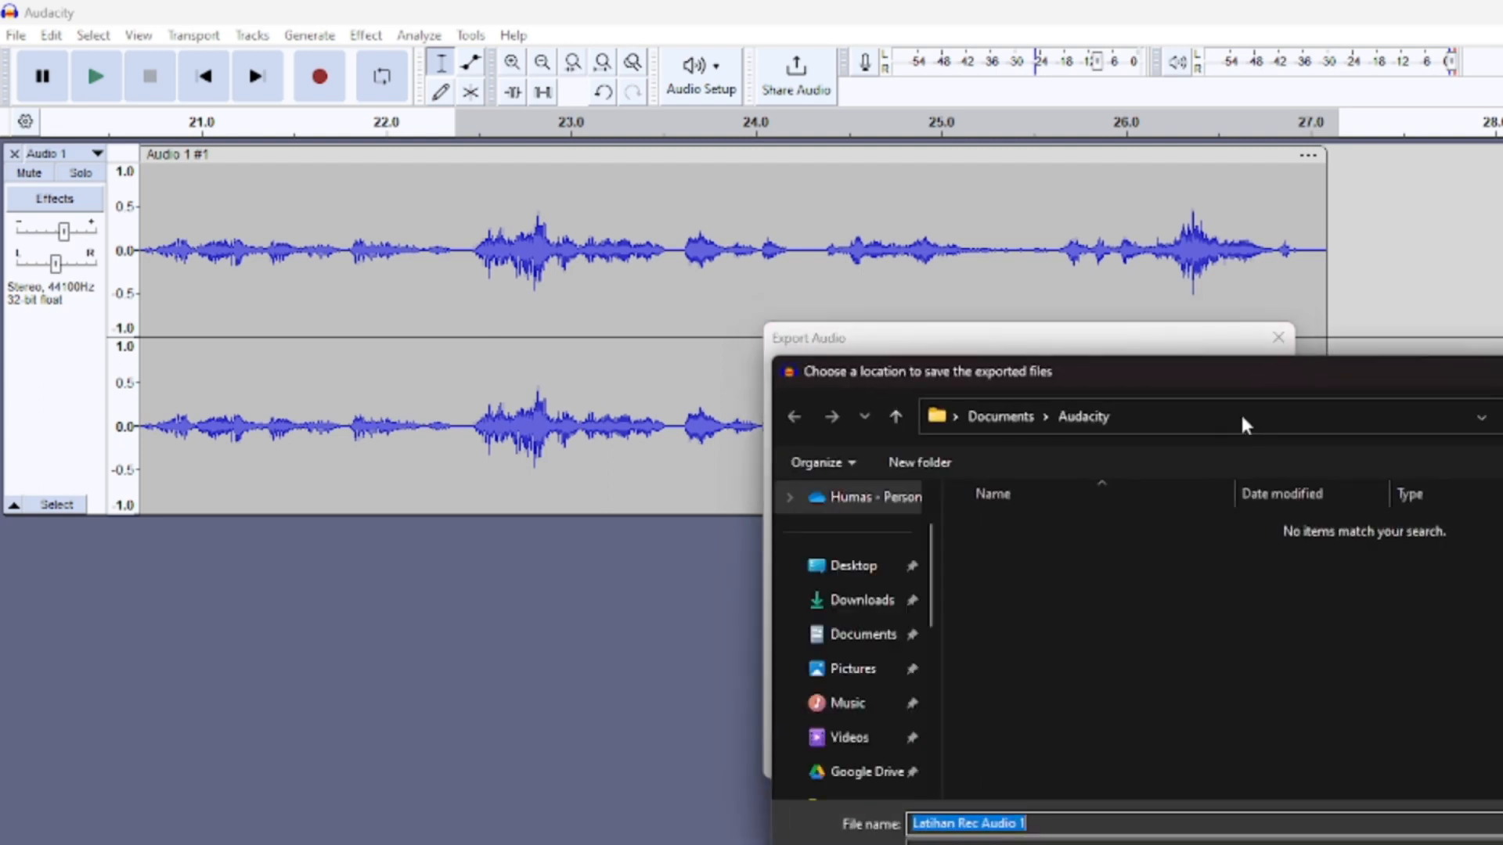
pyautogui.click(885, 700)
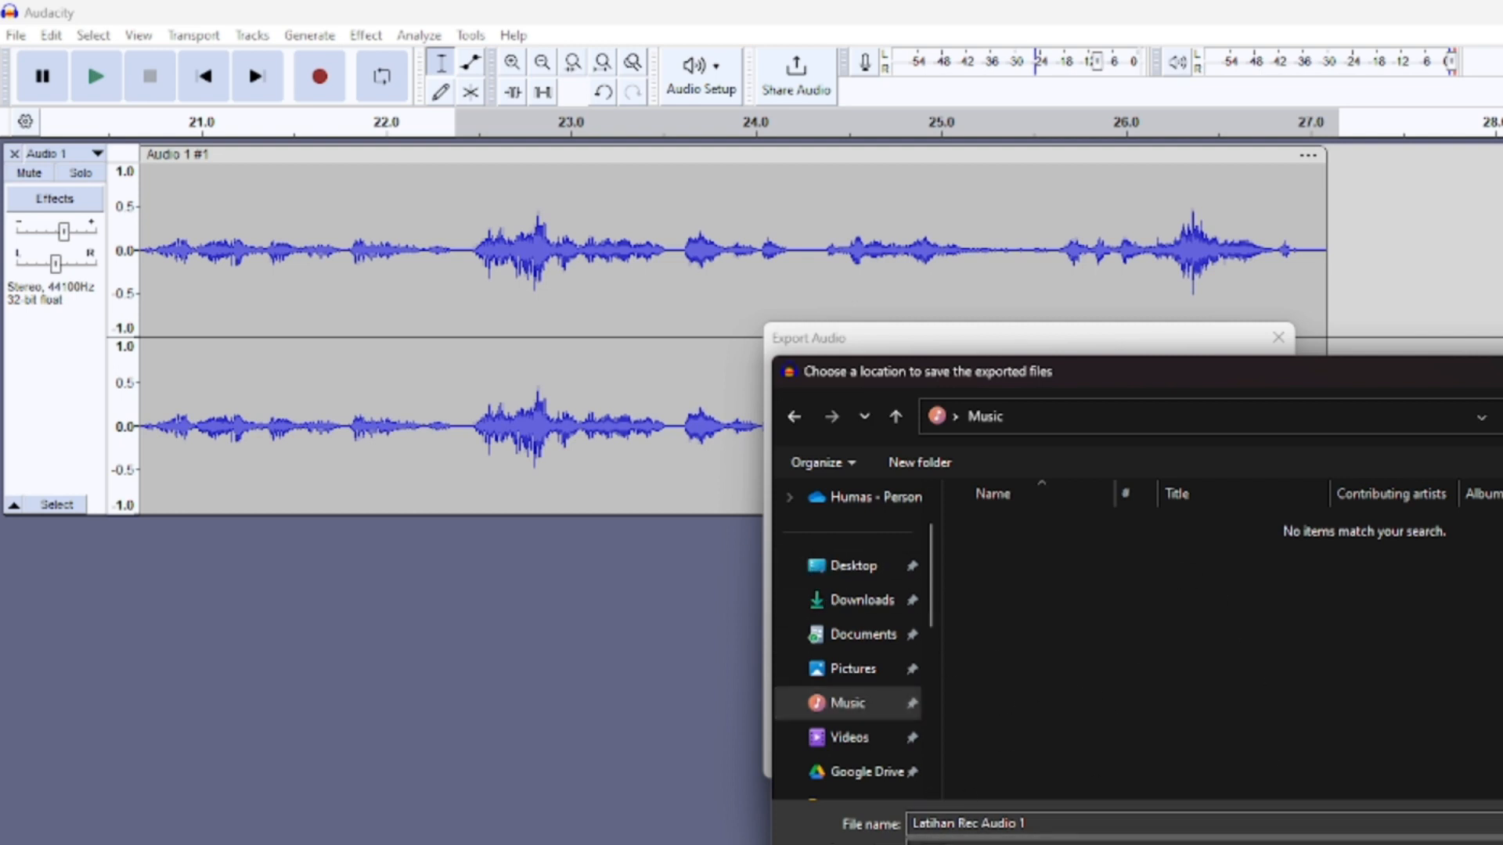
pyautogui.press('Return')
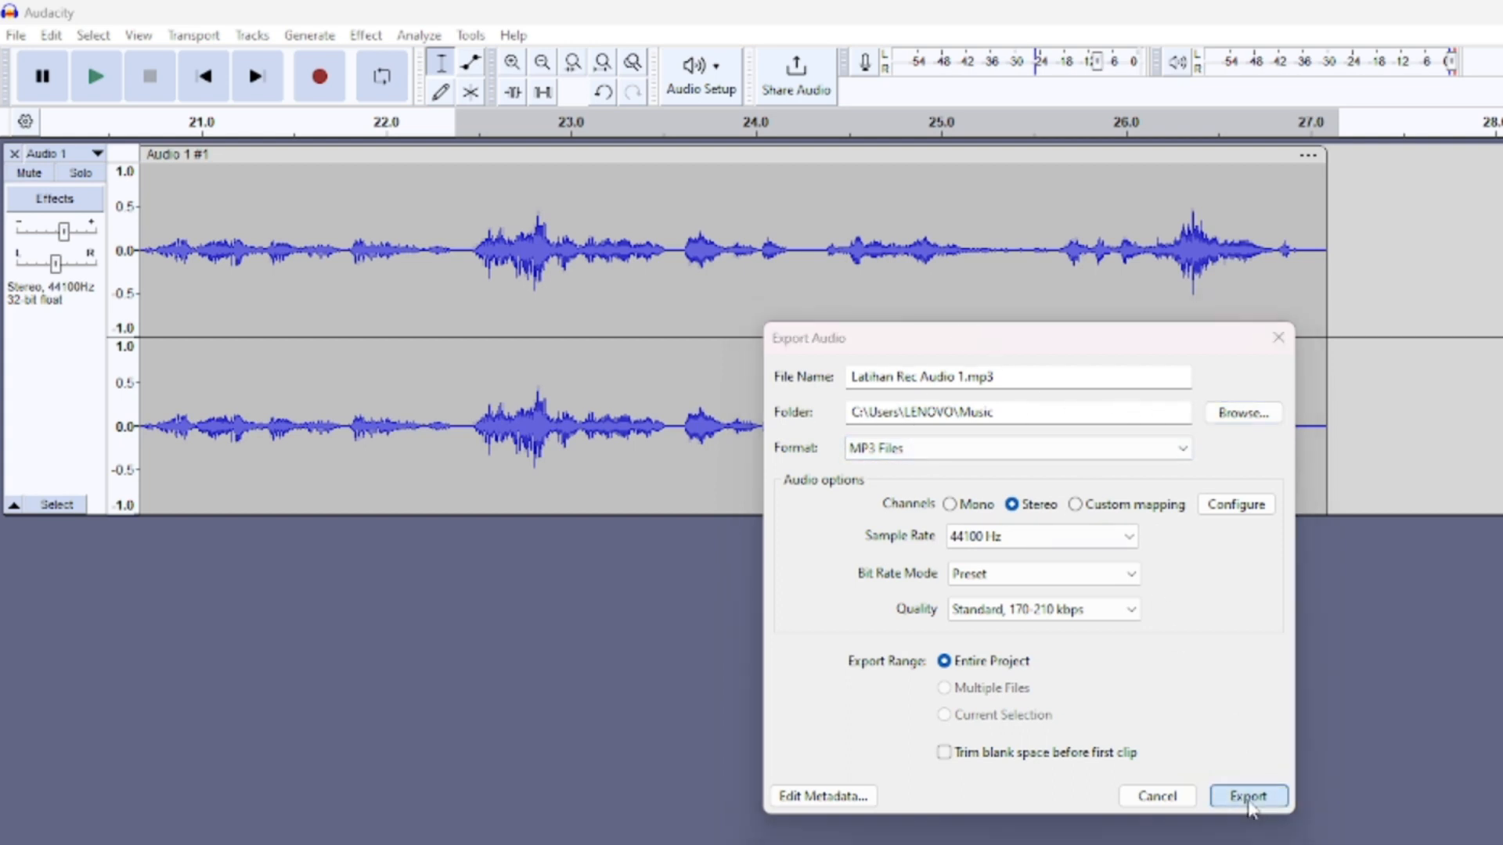
pyautogui.click(1247, 796)
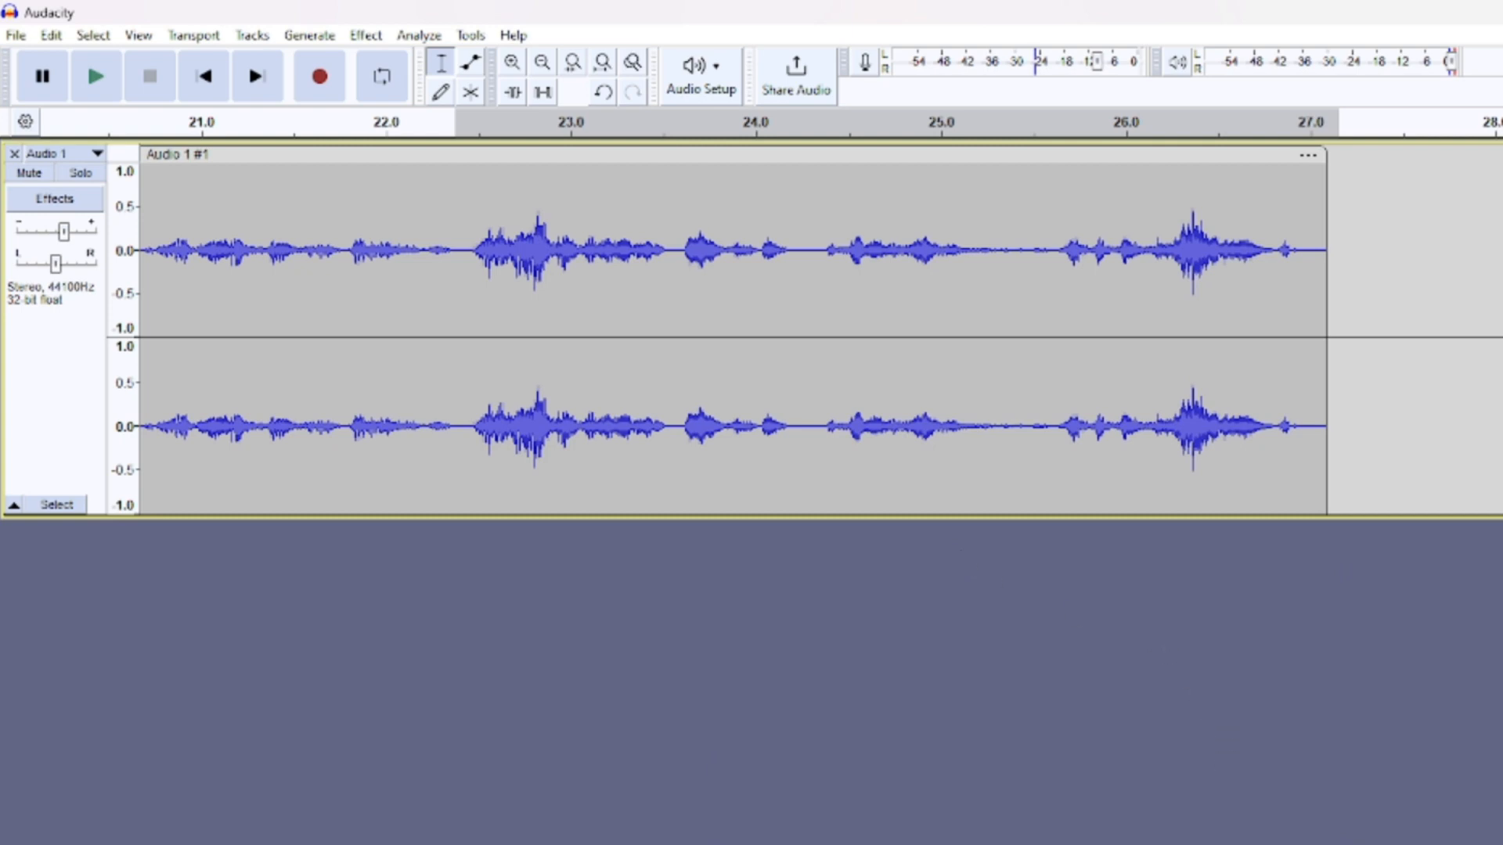
# - Switch to File Explorer, play the exported Latihan Rec Audio 1 from the Music folder for a few seconds, and close the media player
pyautogui.hotkey('ctrl', 'z')
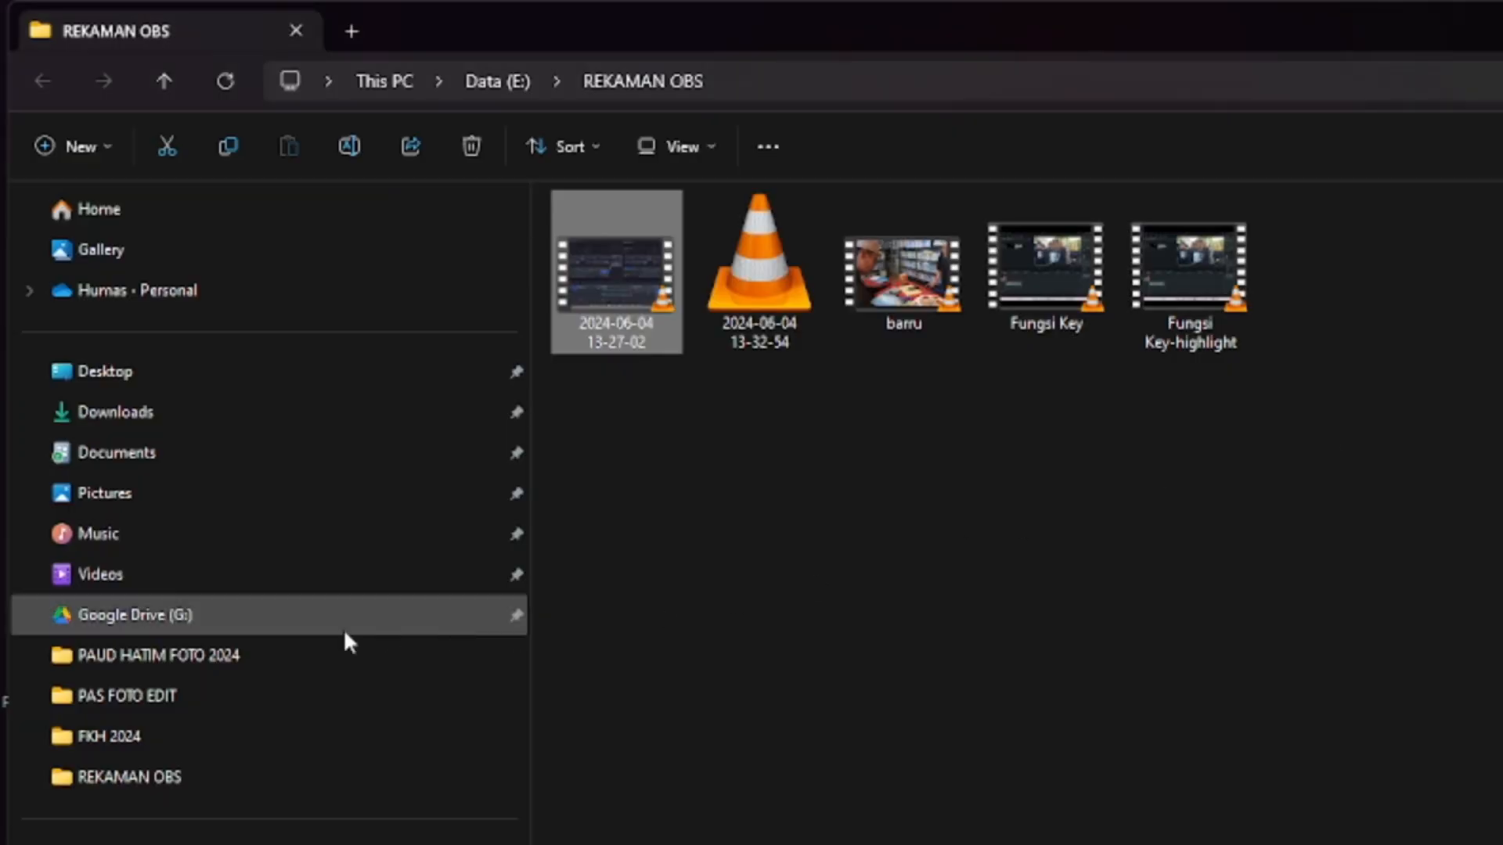
pyautogui.click(258, 532)
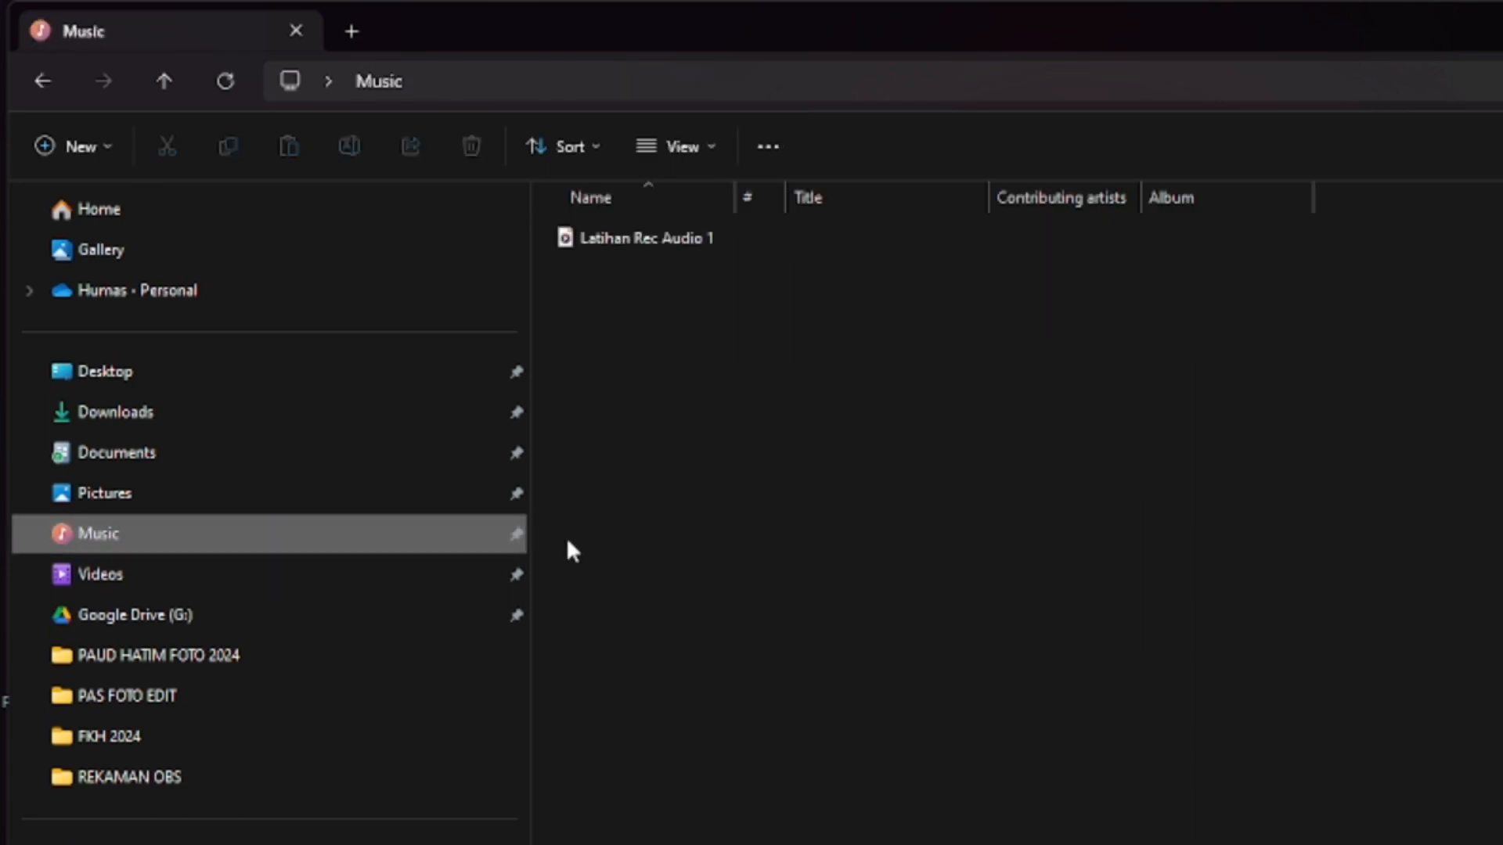
pyautogui.doubleClick(620, 243)
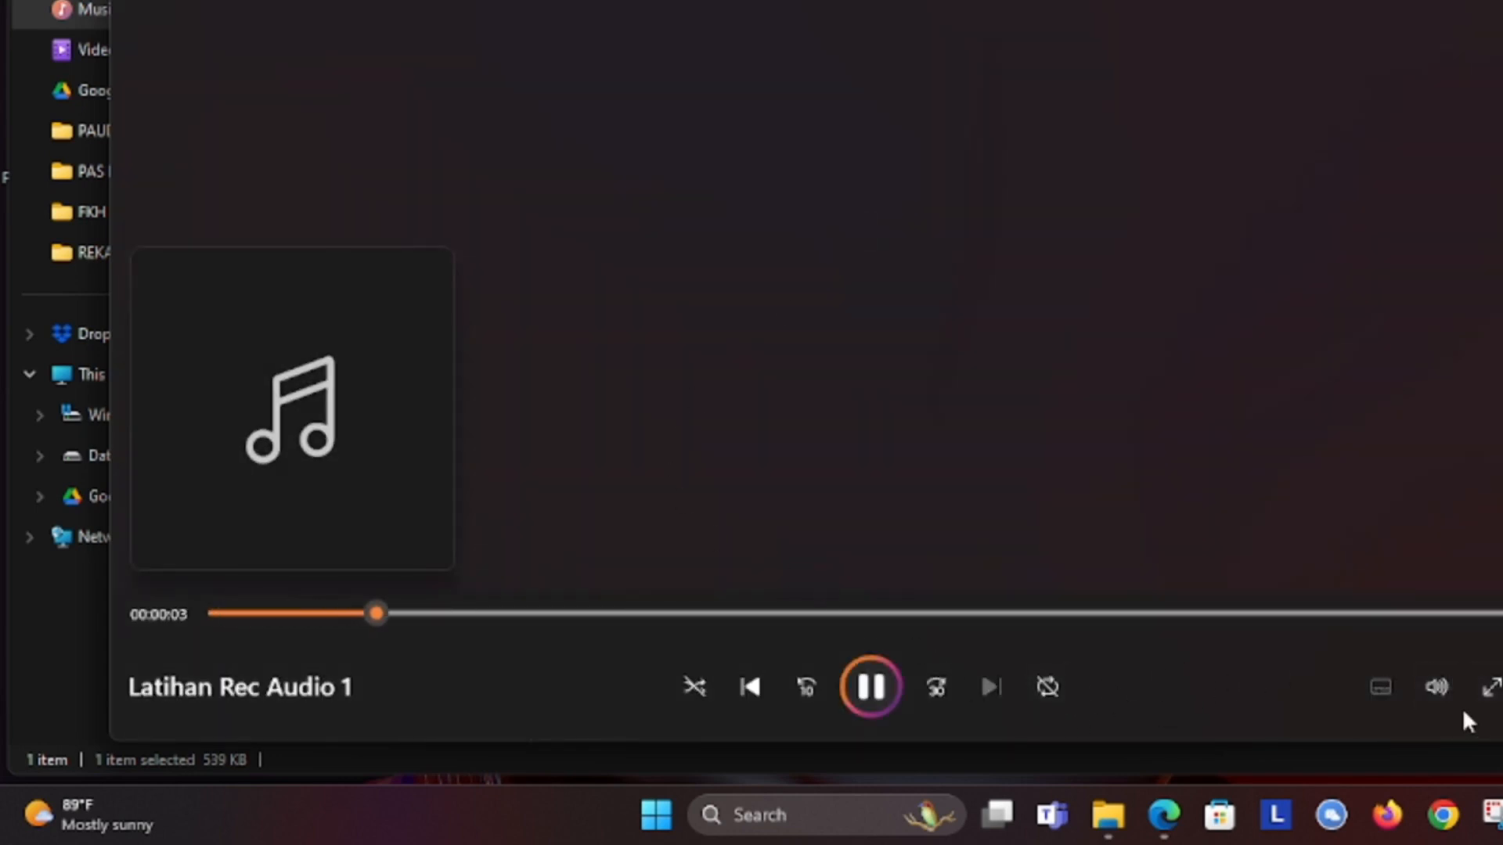
pyautogui.click(869, 687)
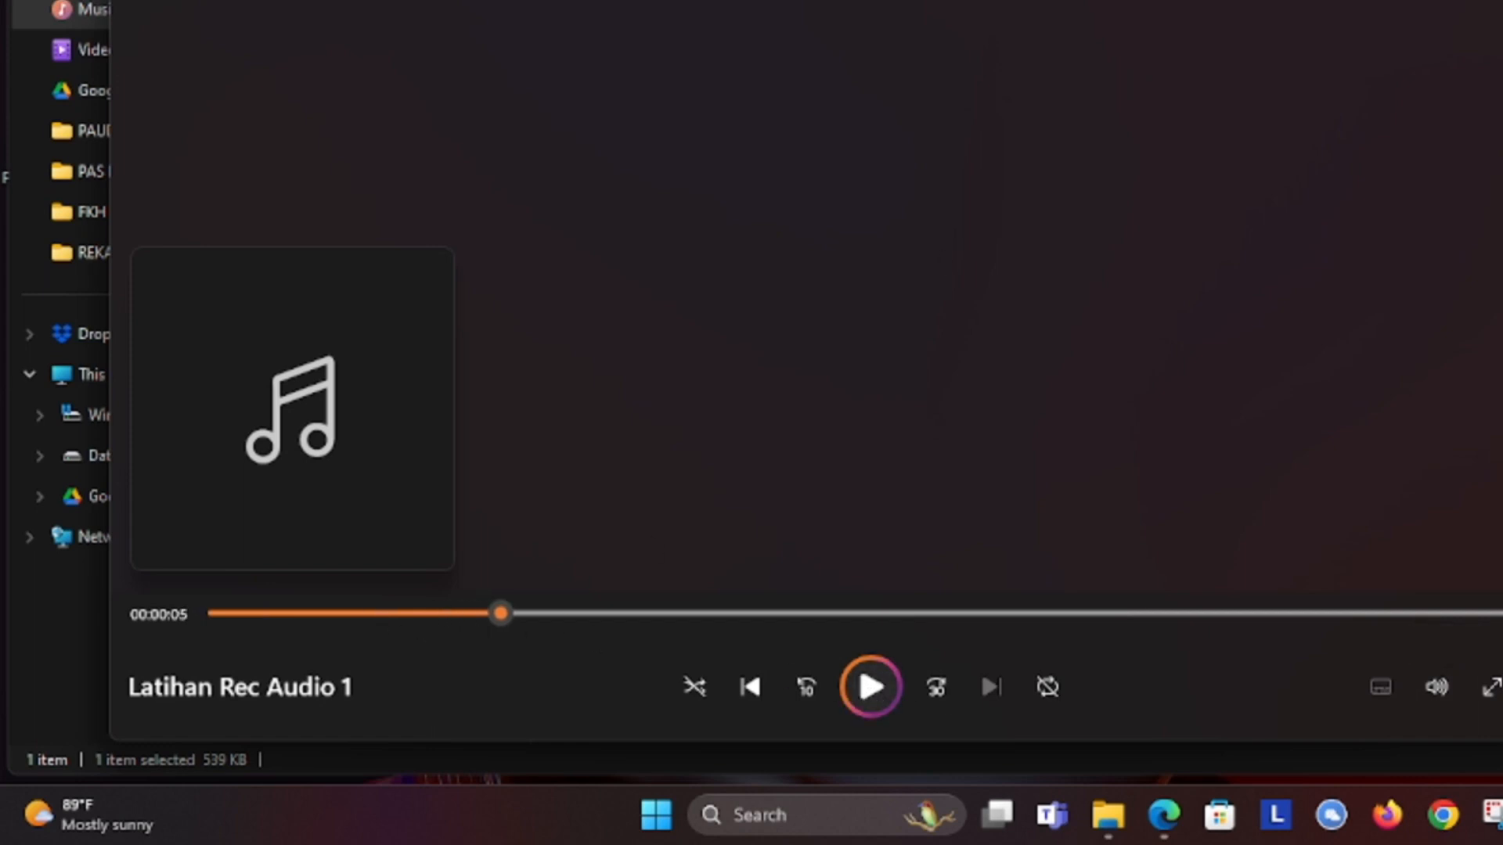
pyautogui.hotkey('alt', 'F4')
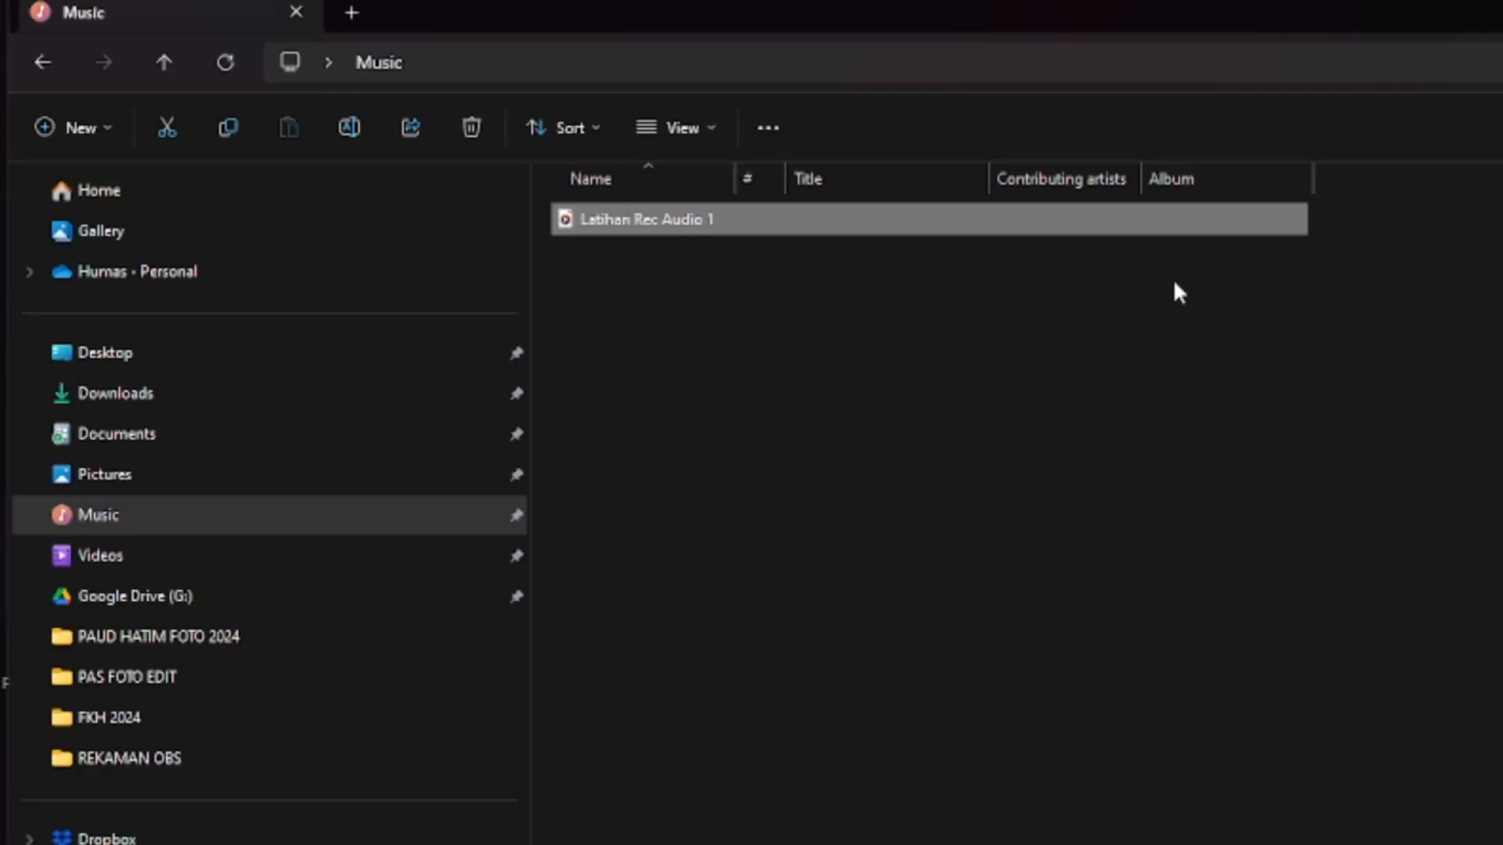